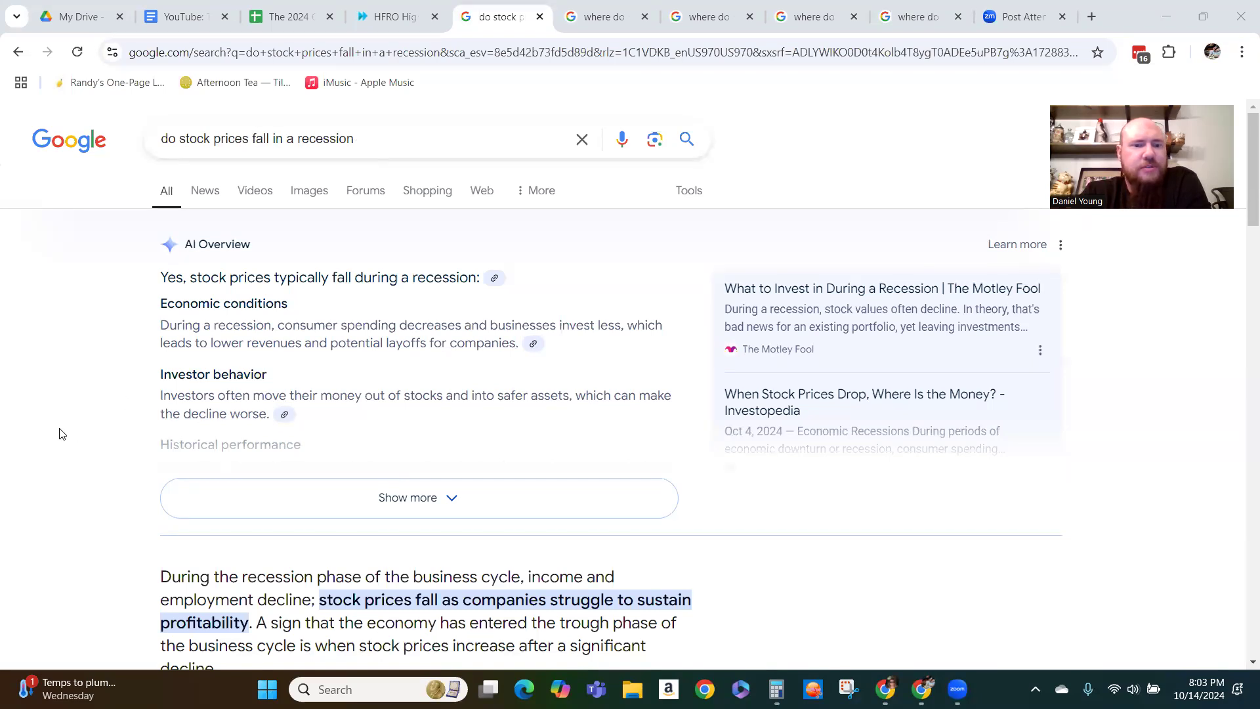
Read the search results on whether stock prices fall in a recession, including the Investopedia excerpt
scroll(386, 521, "down", 1)
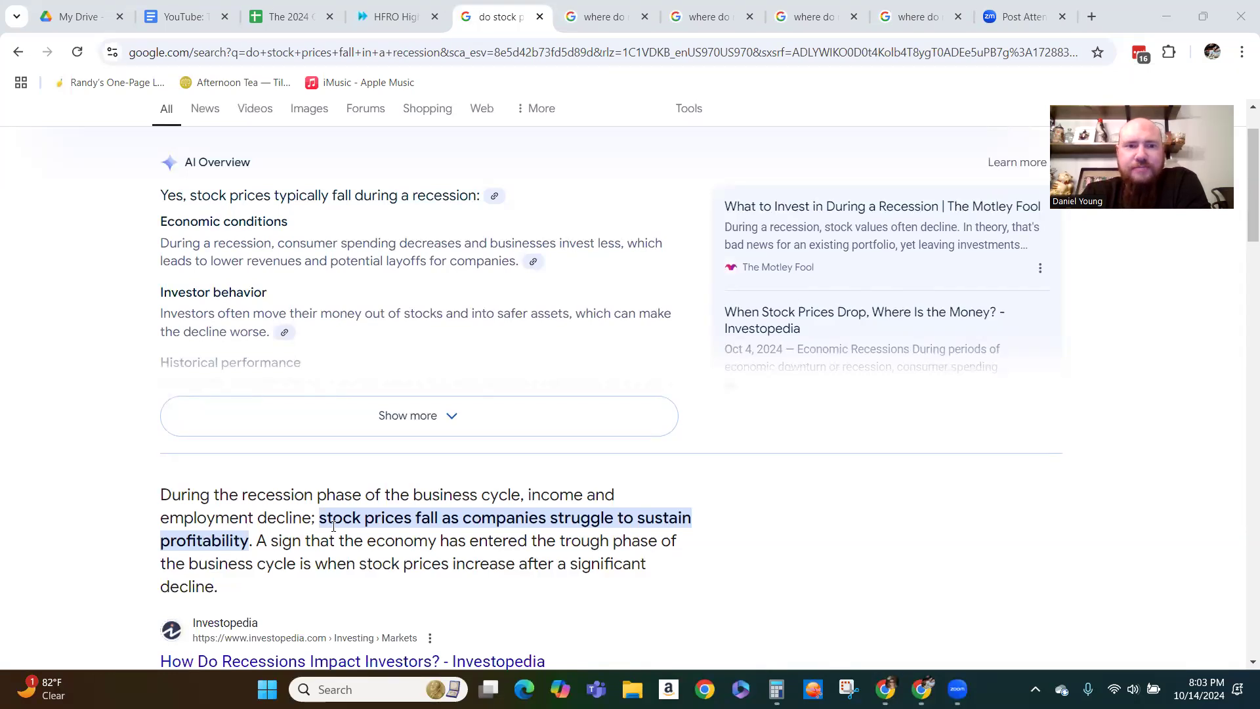
scroll(334, 525, "up", 1)
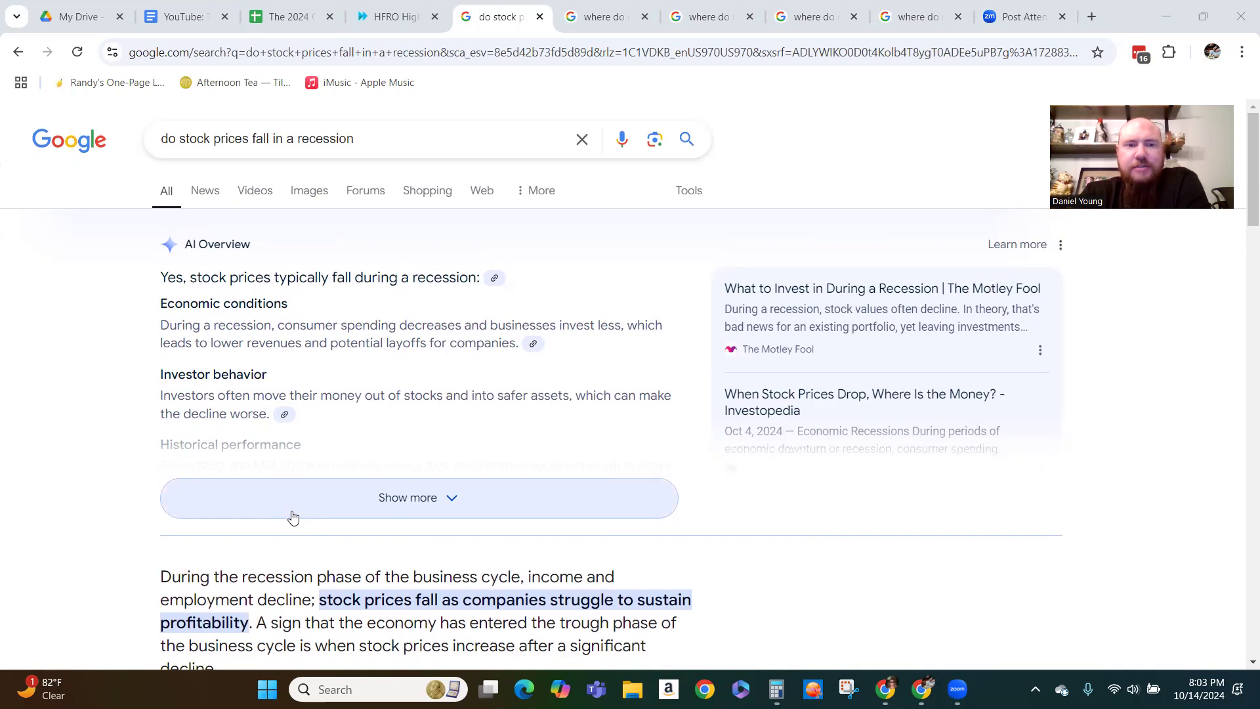
scroll(108, 423, "down", 1)
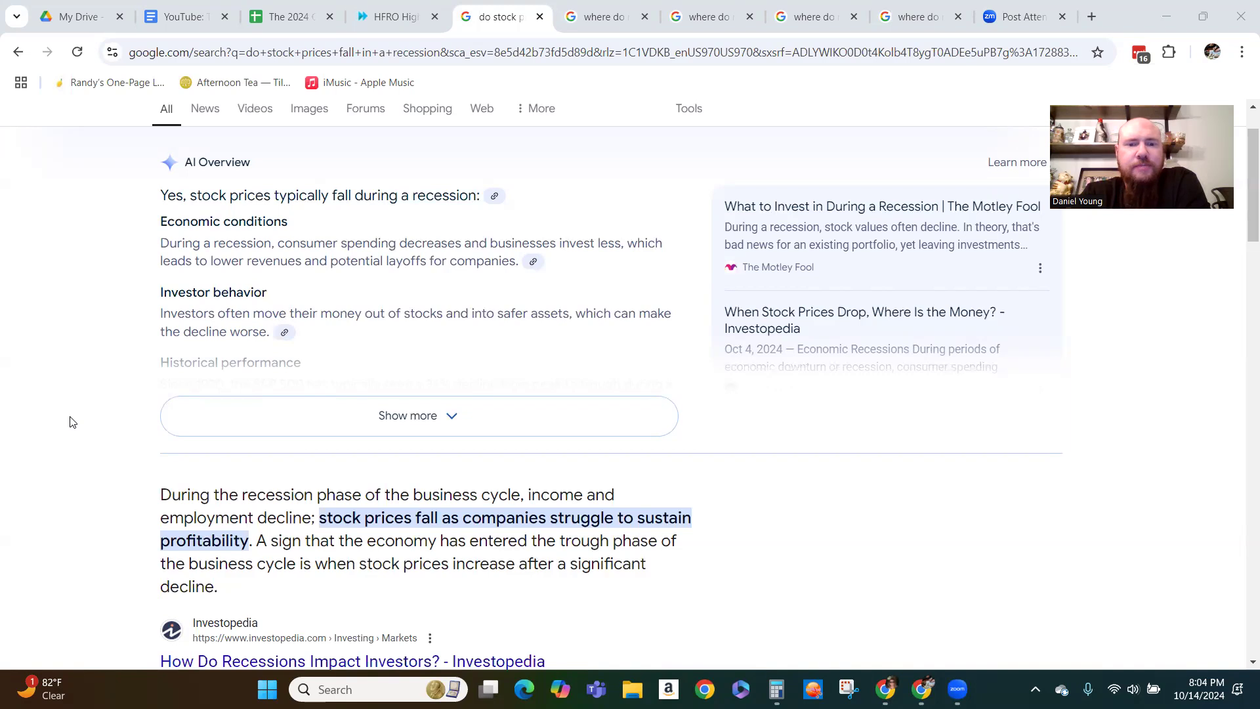
scroll(254, 442, "up", 1)
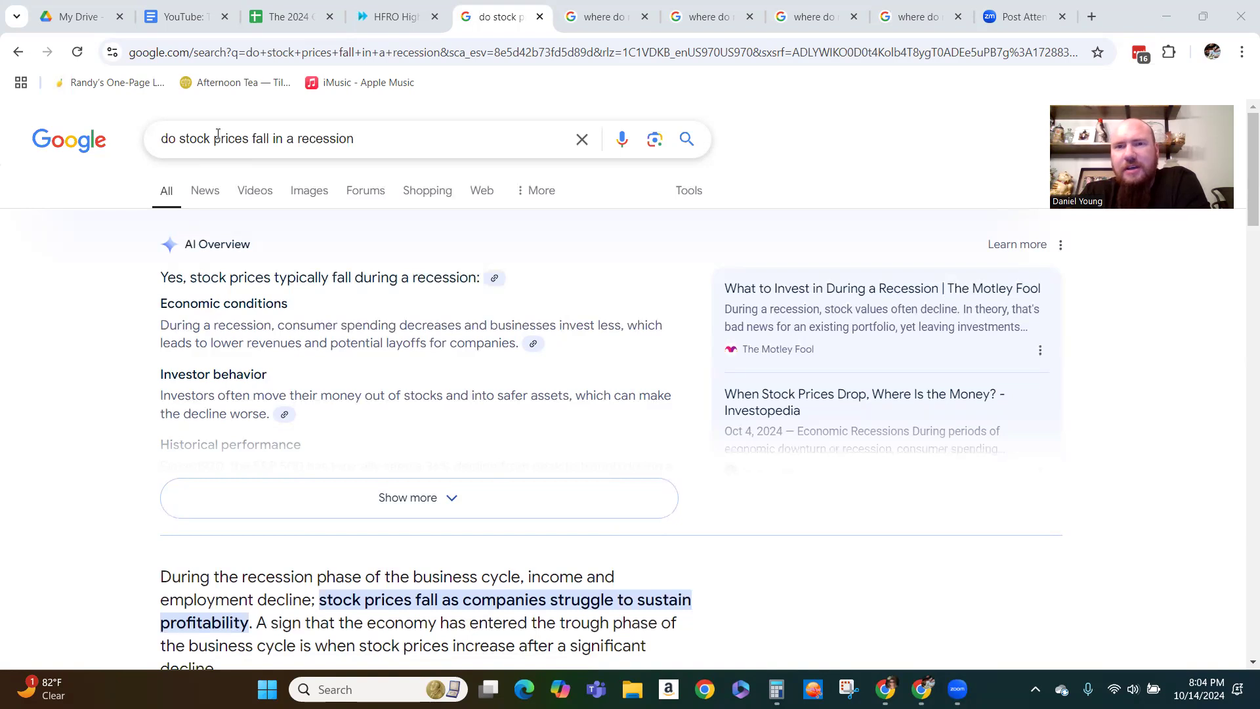
Review the AI Overview on where most investors invest when rates drop, clearing the existing text highlight
left_click(613, 17)
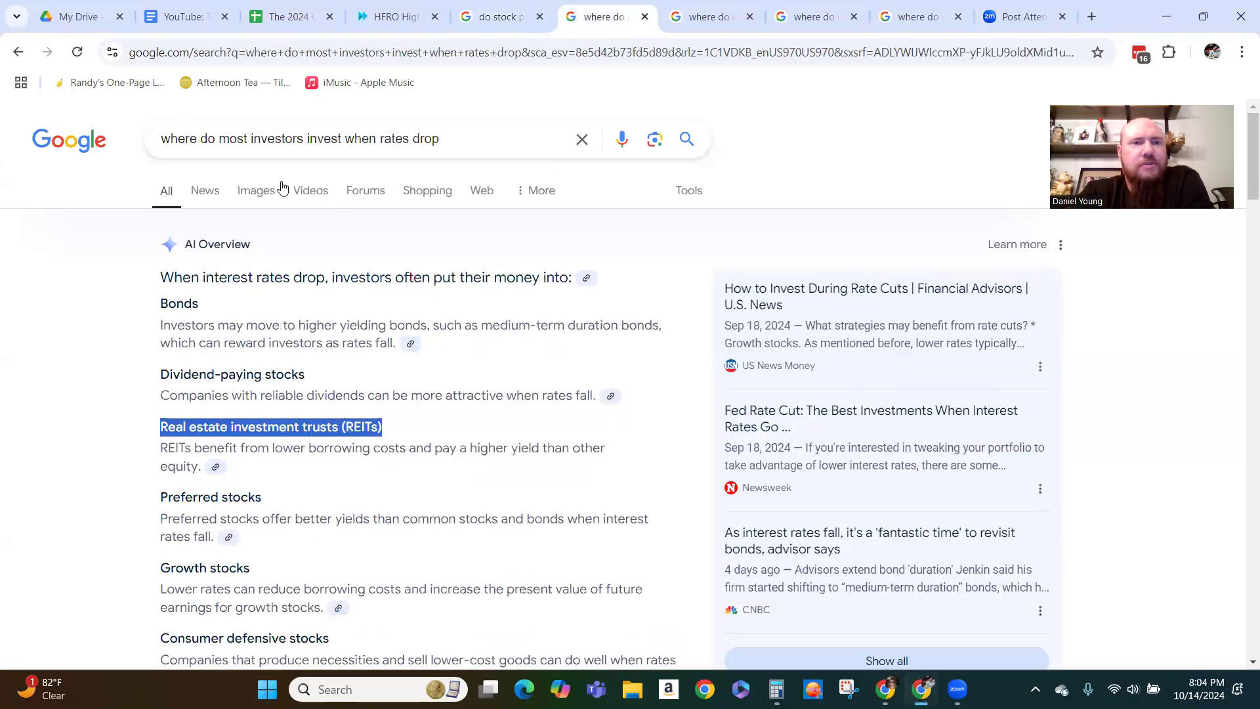
left_click(270, 138)
left_click(65, 306)
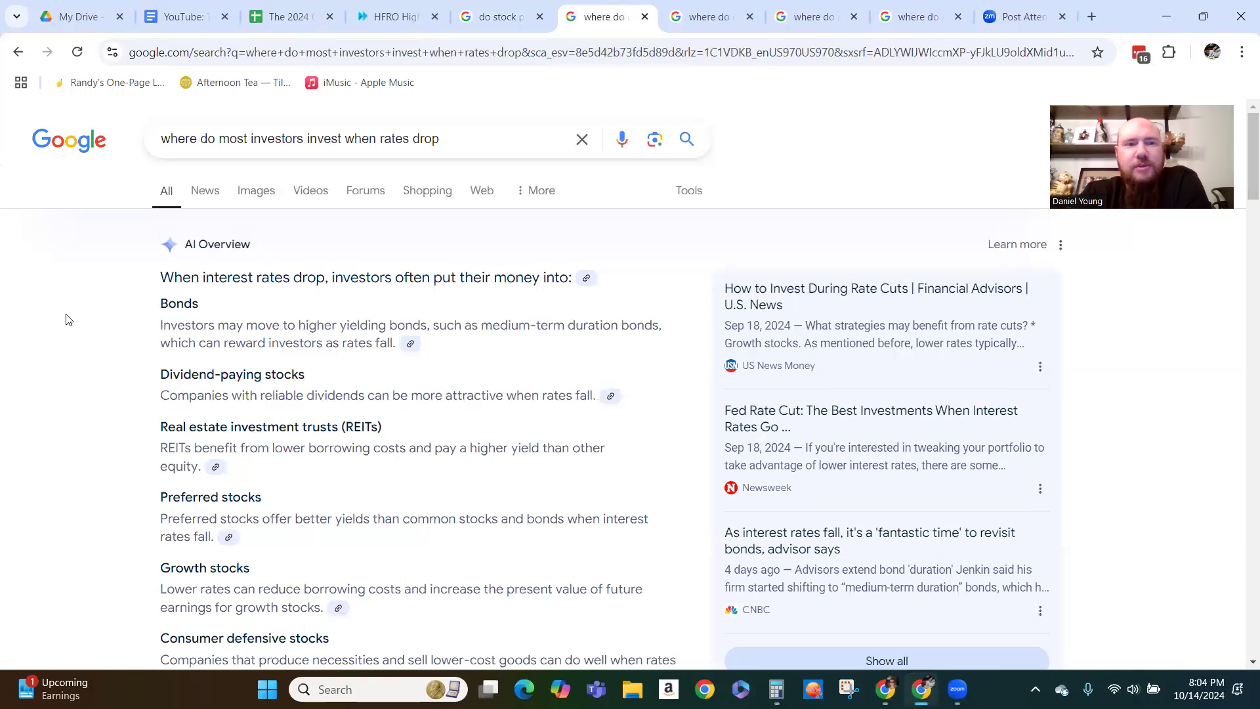
scroll(53, 364, "down", 3)
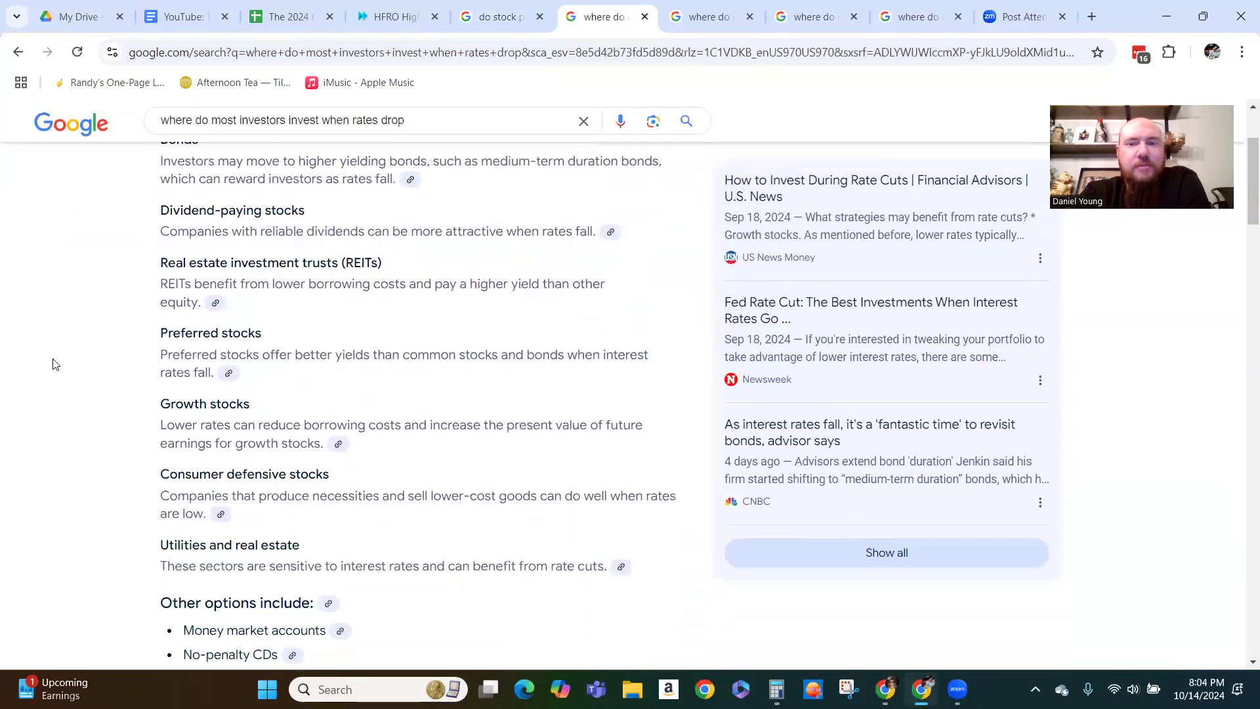
scroll(46, 365, "up", 3)
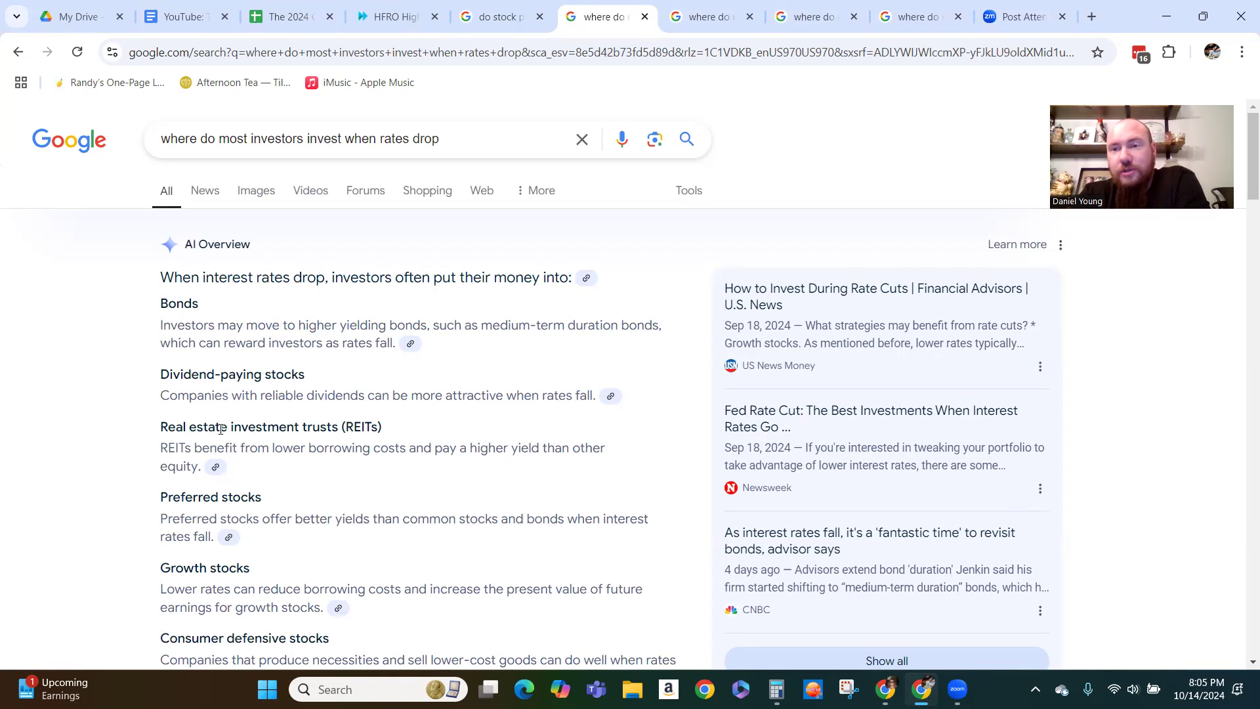
Revisit the results on stock prices in a recession and return to those on investing when rates drop
left_click(502, 16)
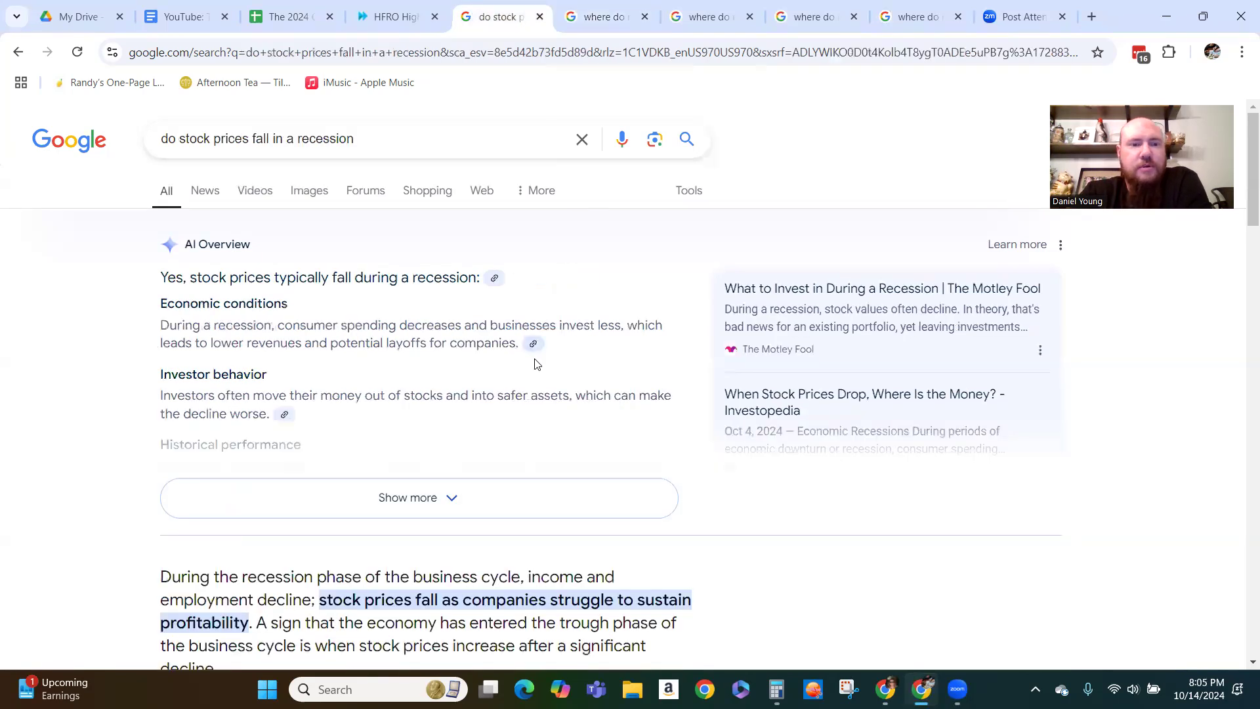
scroll(535, 365, "down", 1)
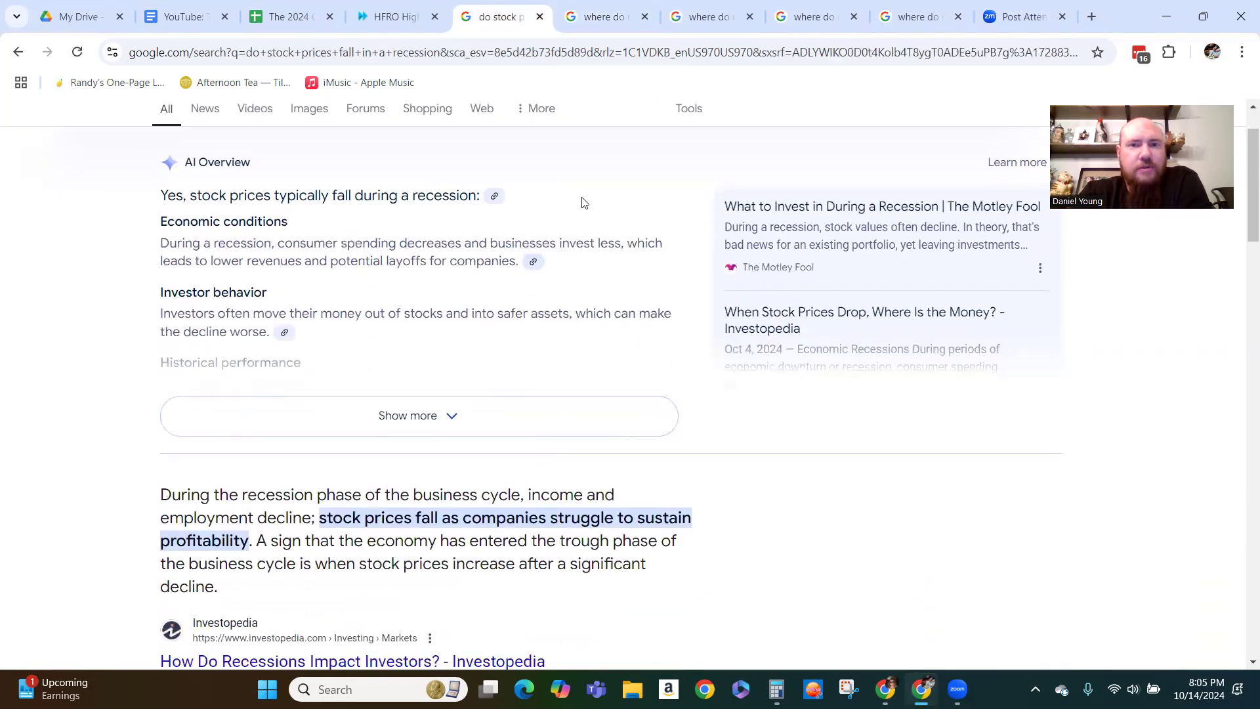
left_click(606, 16)
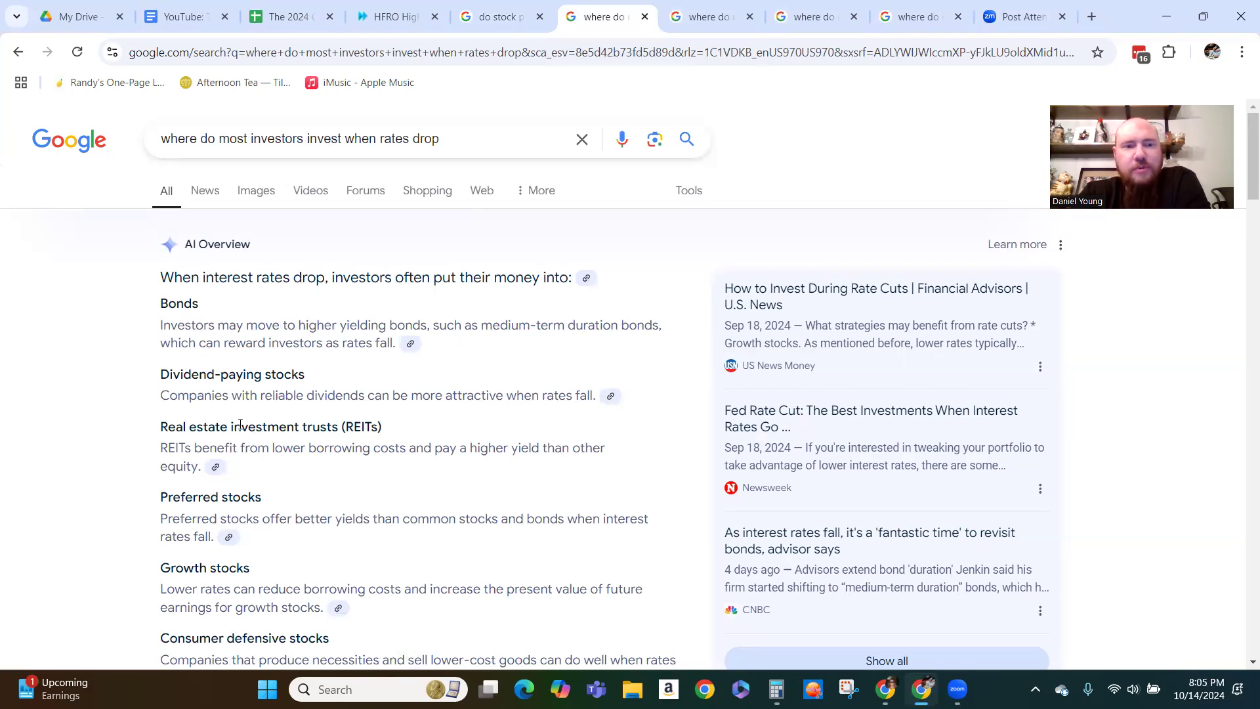
Review the open search results on where investors invest in stagflation, with a high consumer price index, and in a recession
left_click(707, 20)
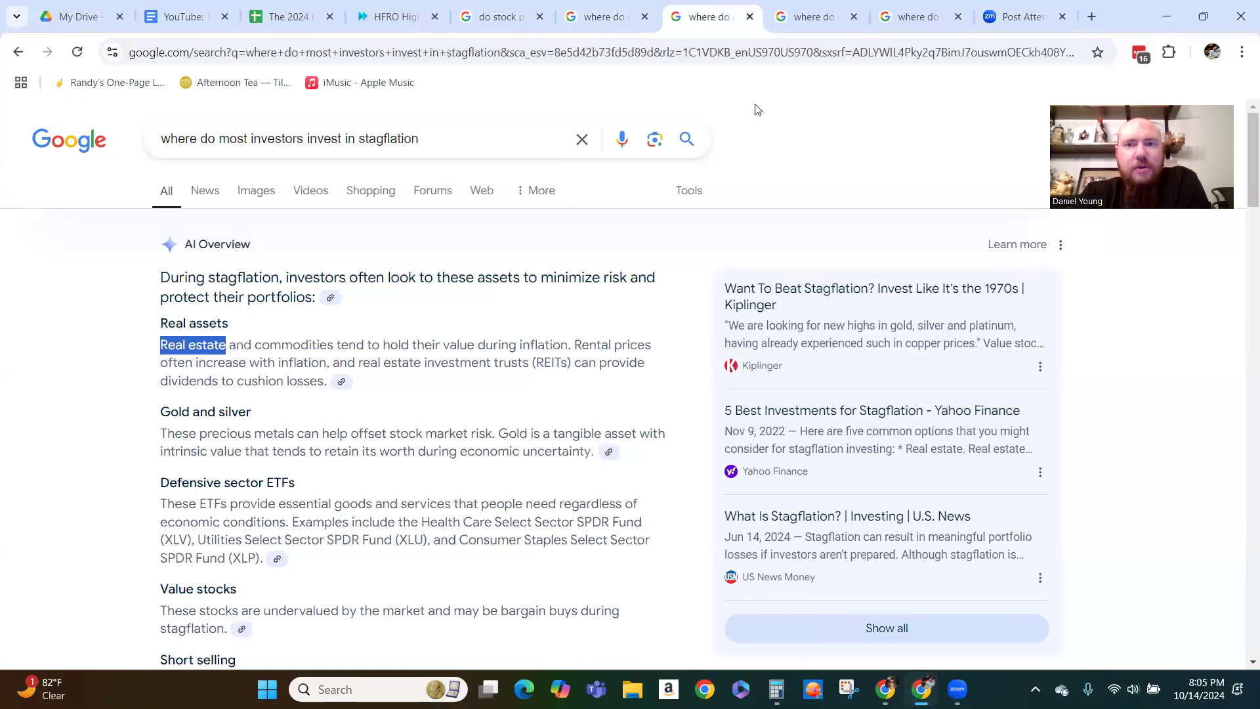
key("ctrl+Tab")
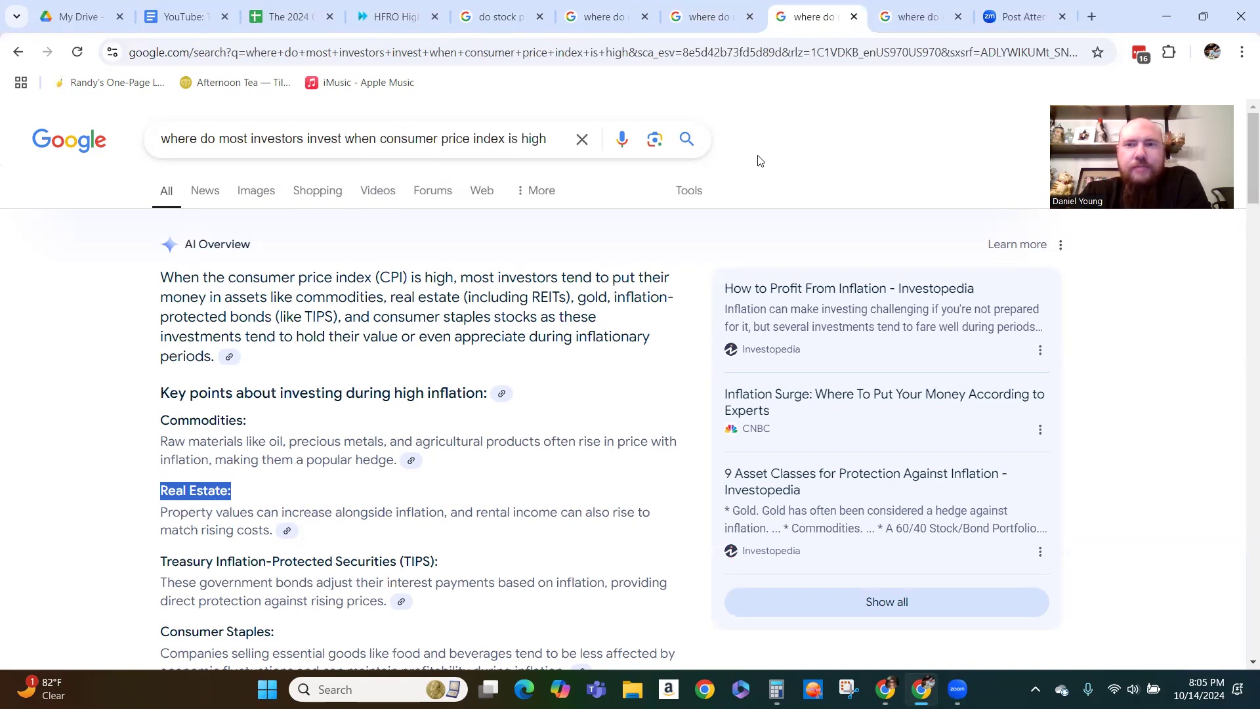
key("ctrl+Tab")
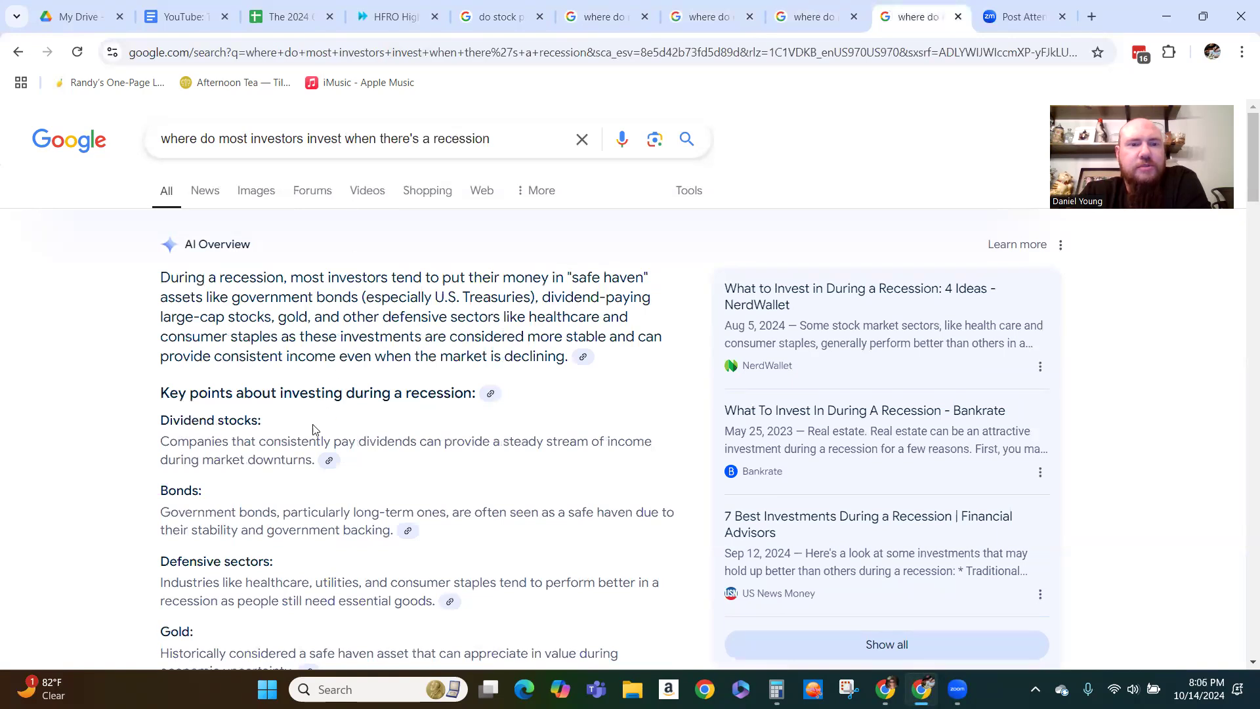
scroll(246, 459, "down", 1)
scroll(246, 459, "down", 3)
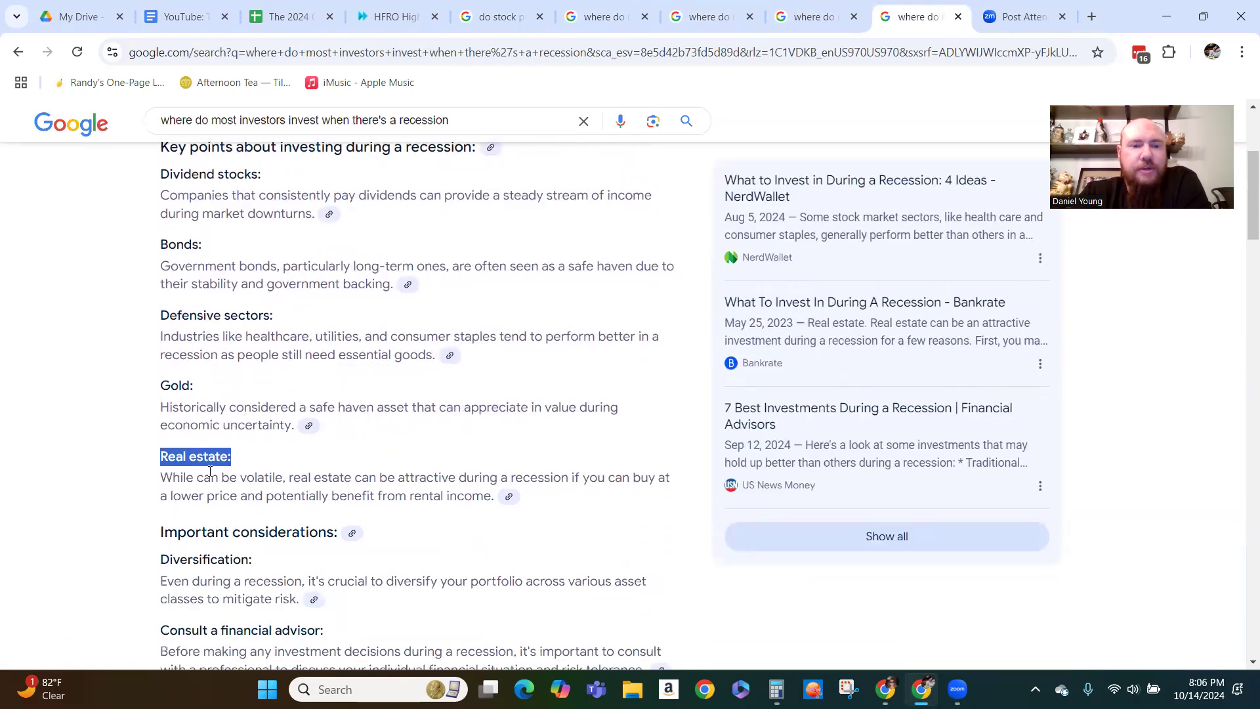
scroll(210, 471, "up", 1)
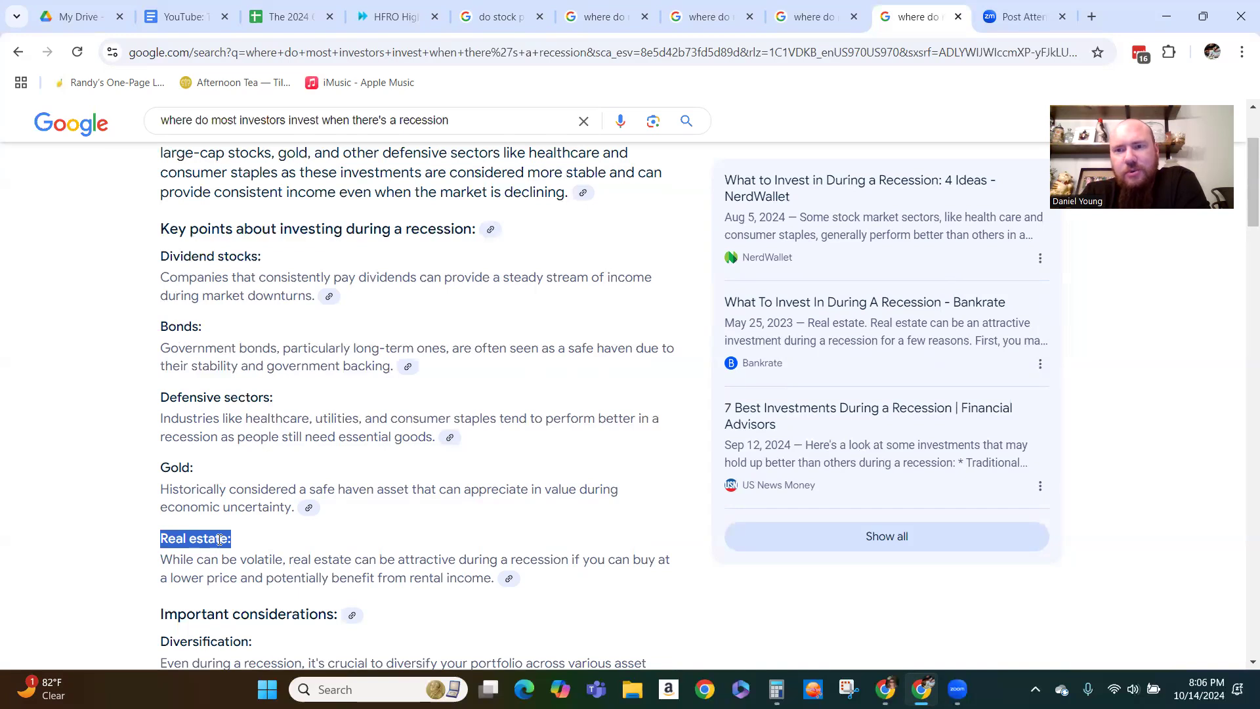
scroll(777, 164, "up", 3)
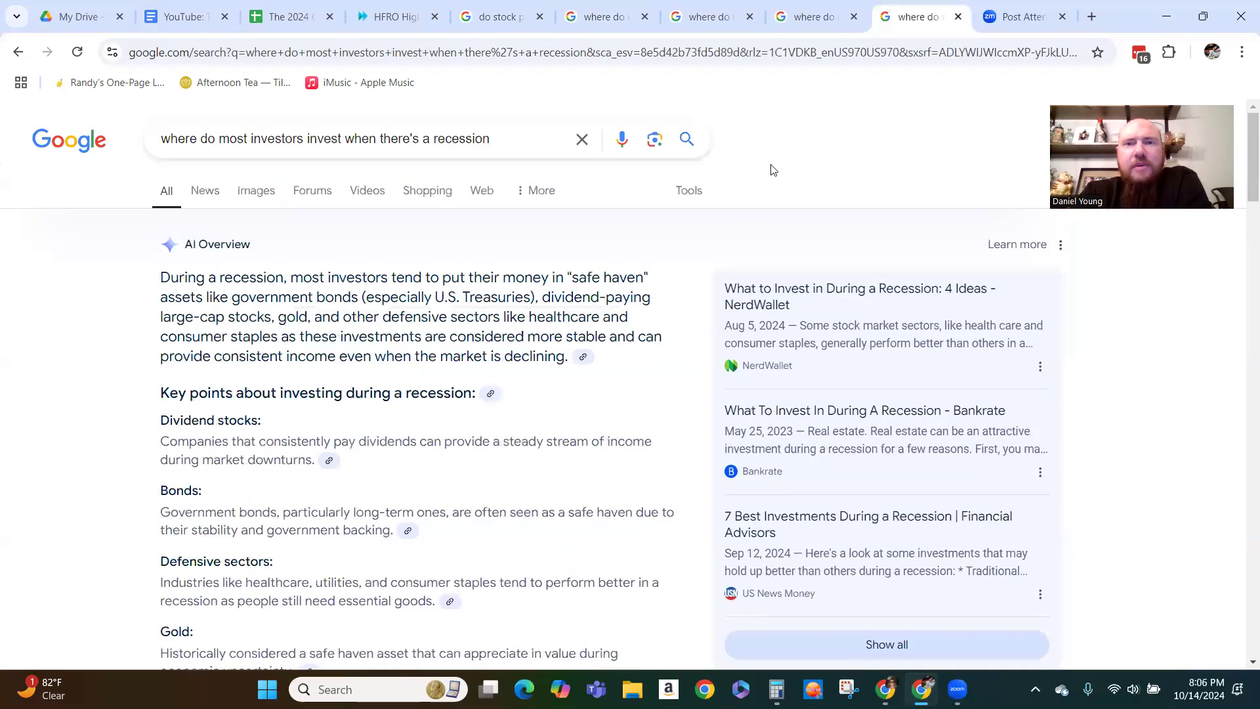
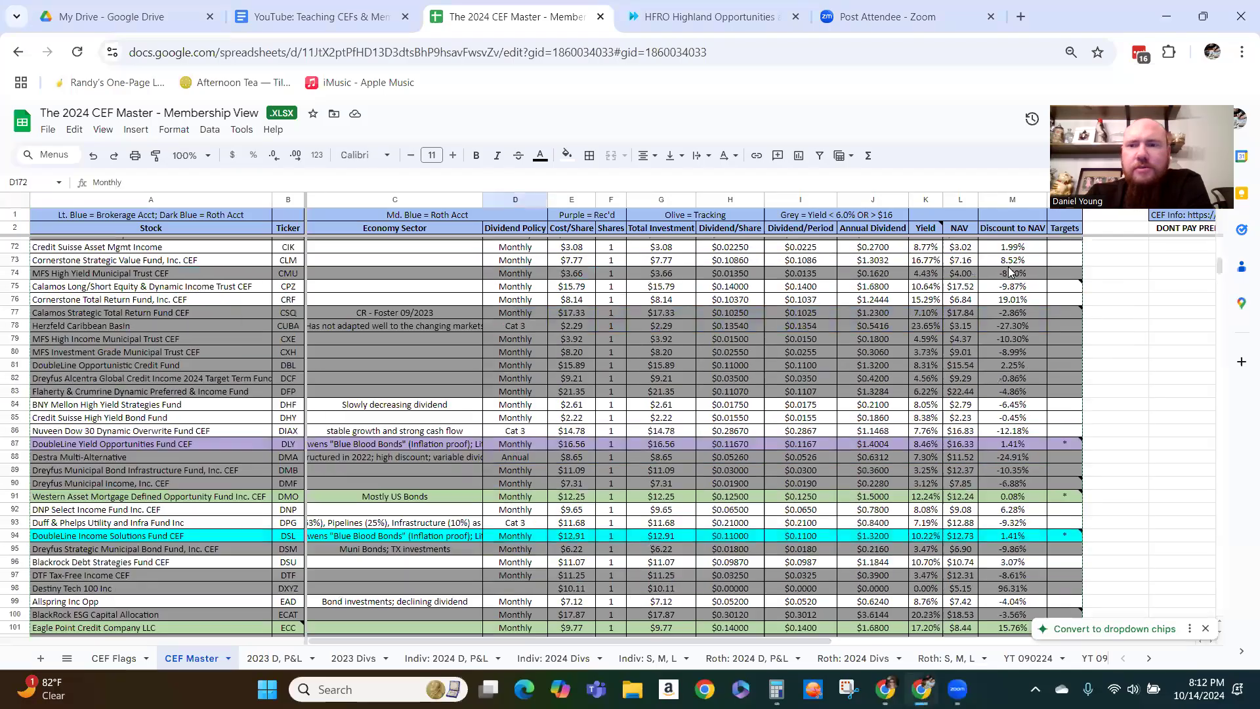
Sort the CEF Master sheet by the Discount to NAV column from A to Z
scroll(1050, 252, "up", 10)
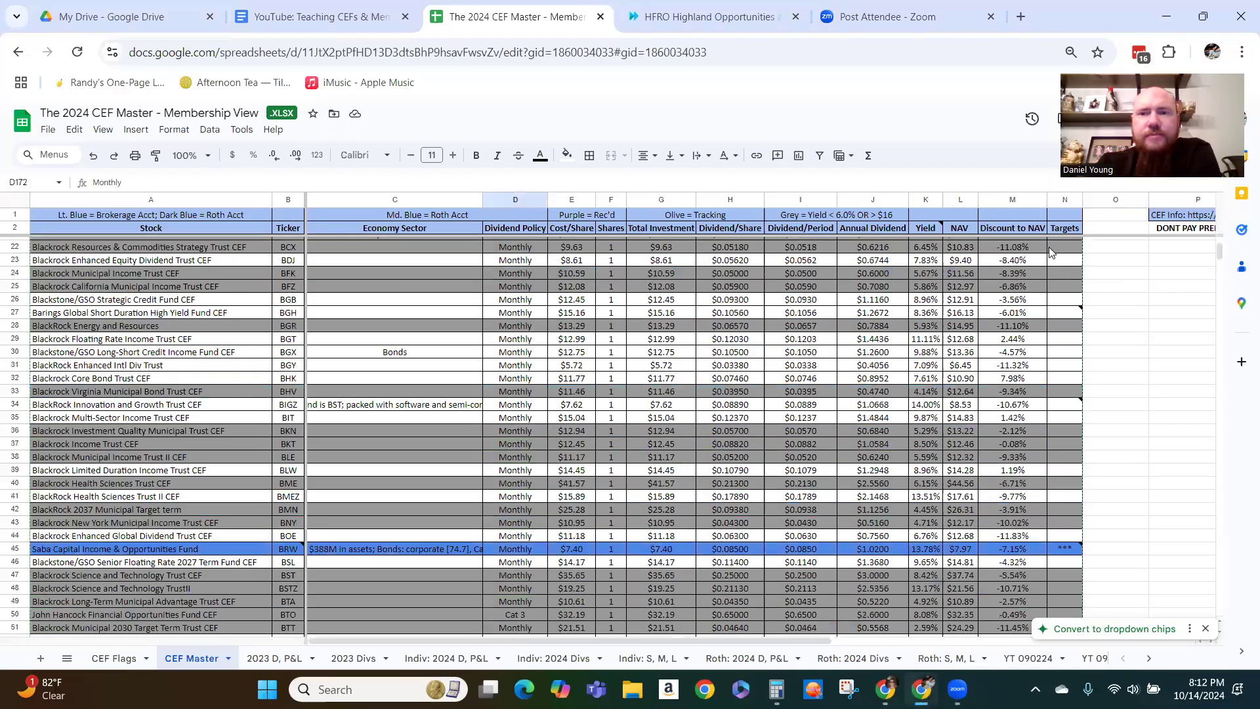
left_click(1038, 200)
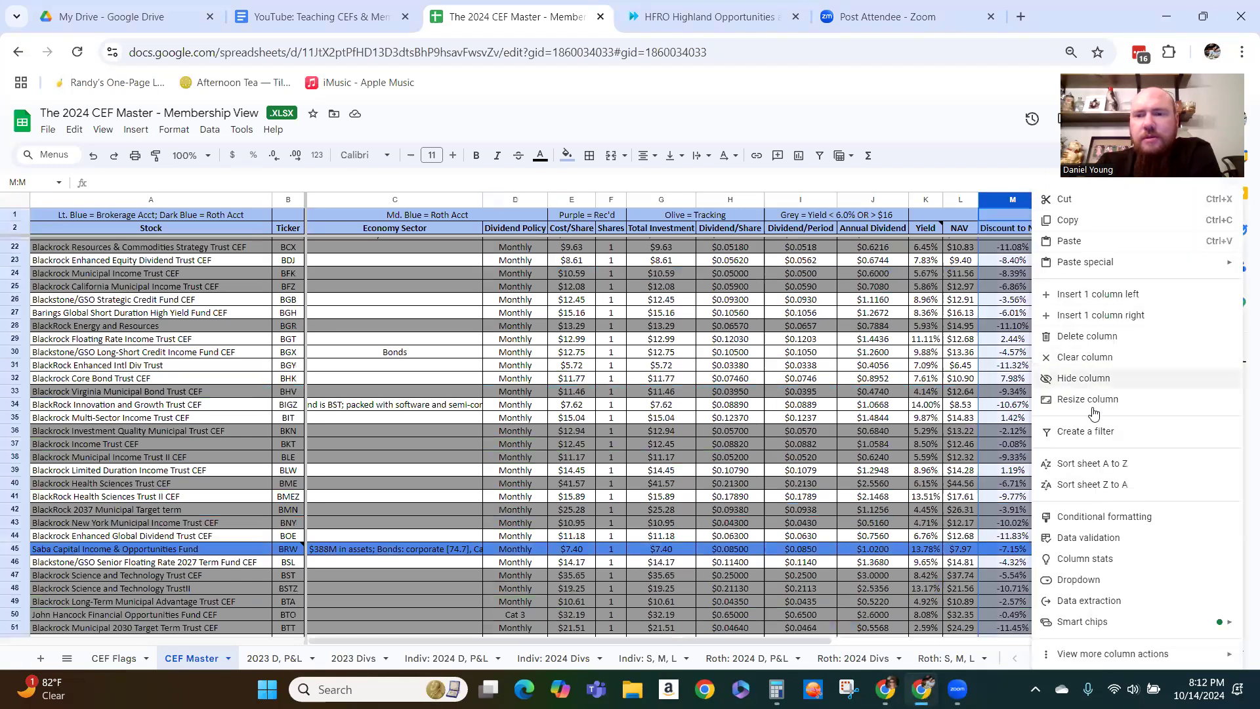
left_click(1089, 467)
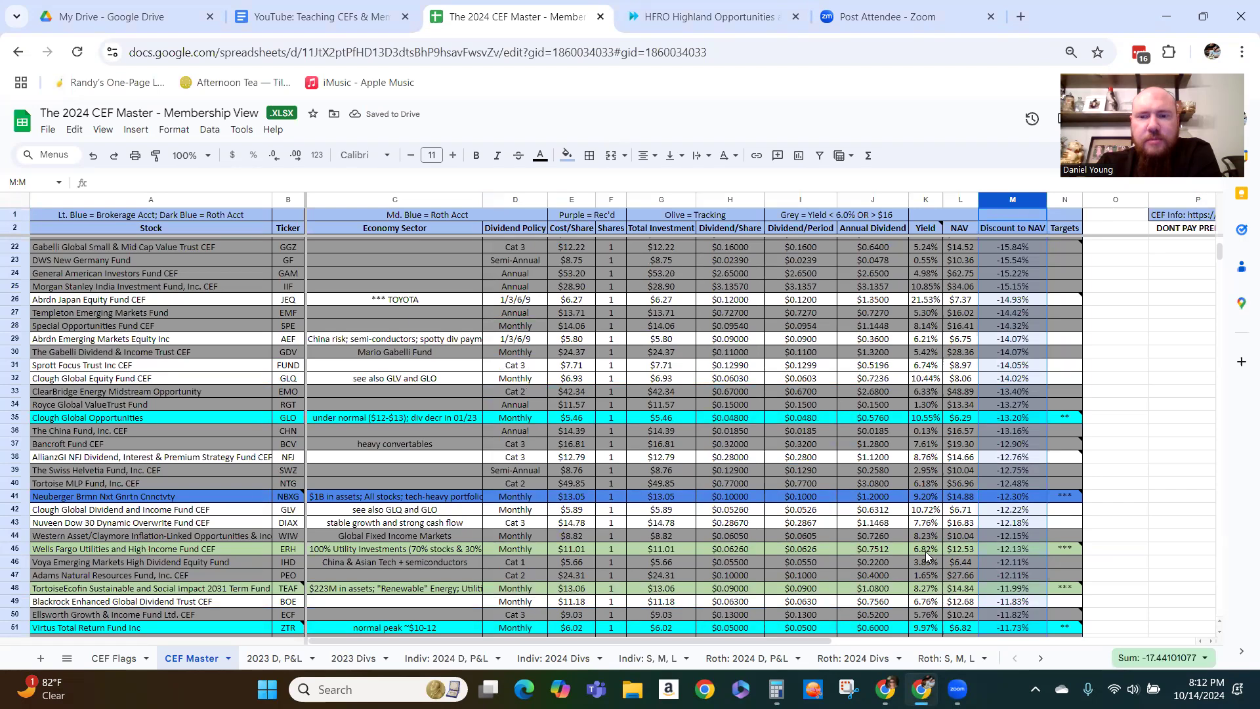
Examine the CEF Master funds in order of their discount to NAV, ending back at the first rows
scroll(926, 554, "down", 9)
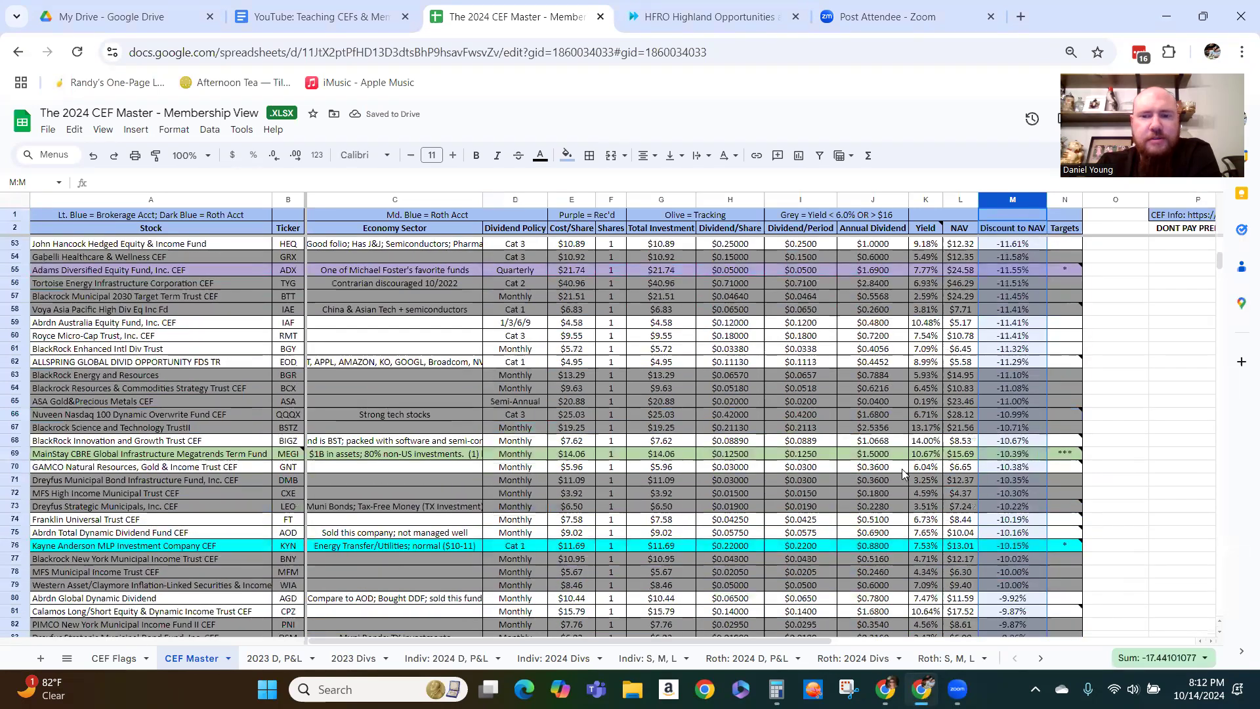
scroll(903, 470, "down", 8)
scroll(903, 466, "down", 7)
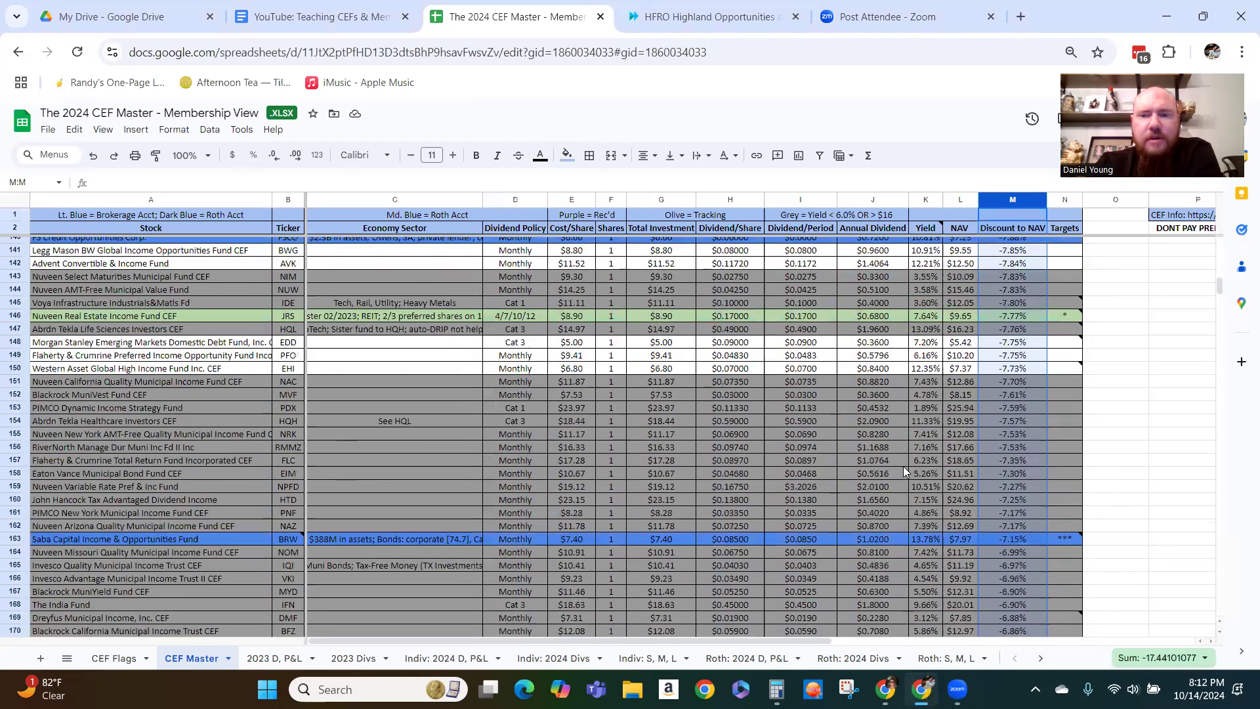
scroll(903, 466, "down", 7)
scroll(904, 471, "down", 5)
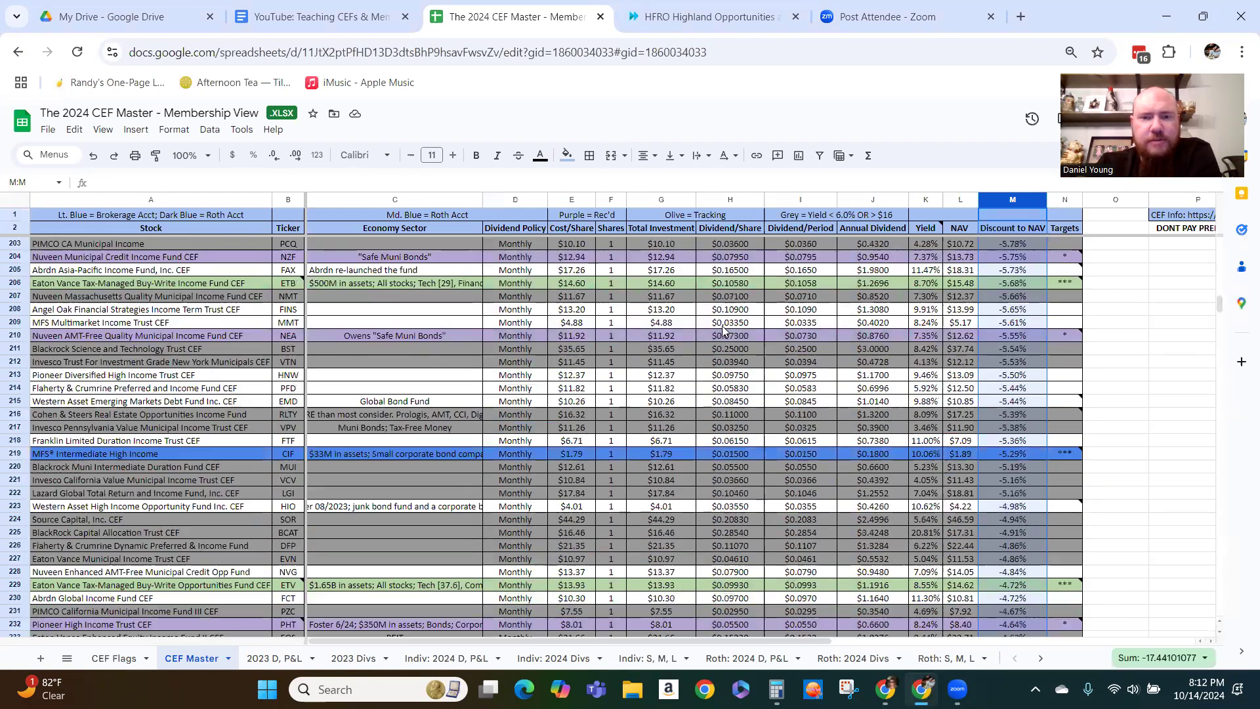
left_click(728, 336)
left_click_drag(1223, 308, 1142, 281)
key("ctrl+z")
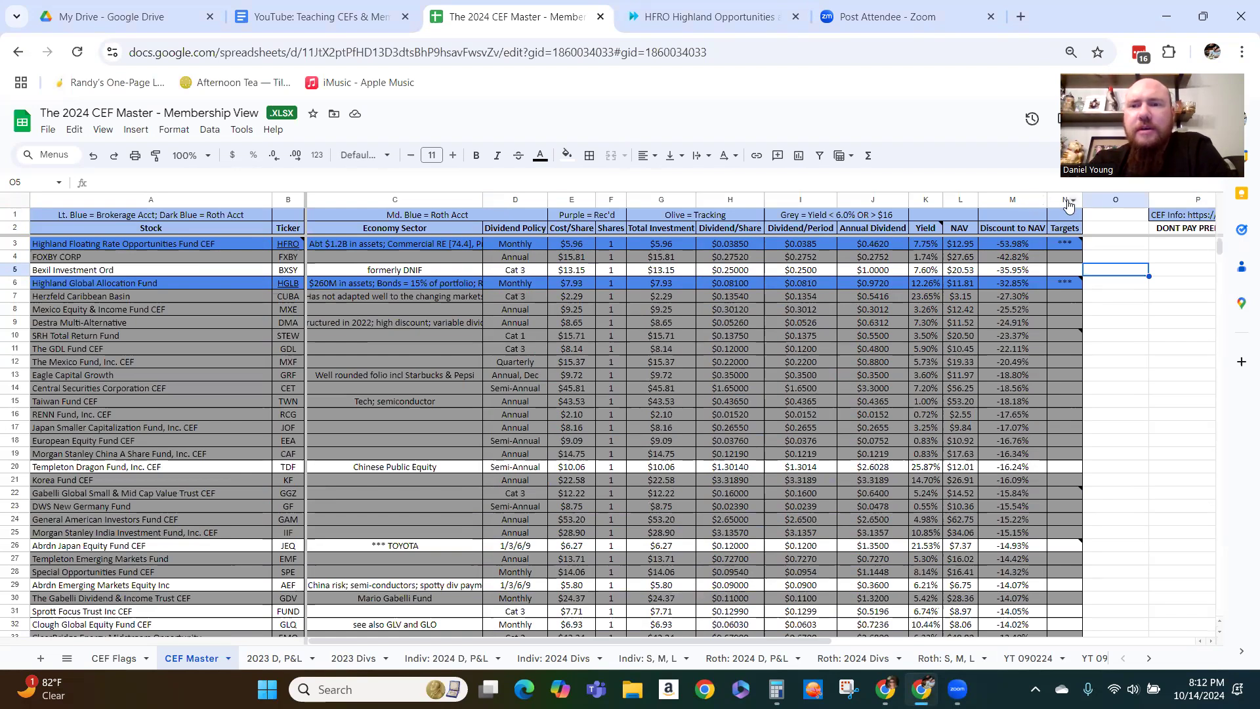
Sort the CEF Master sheet by the Targets column from Z to A and copy the three-star funds in A3:N18
left_click(1070, 203)
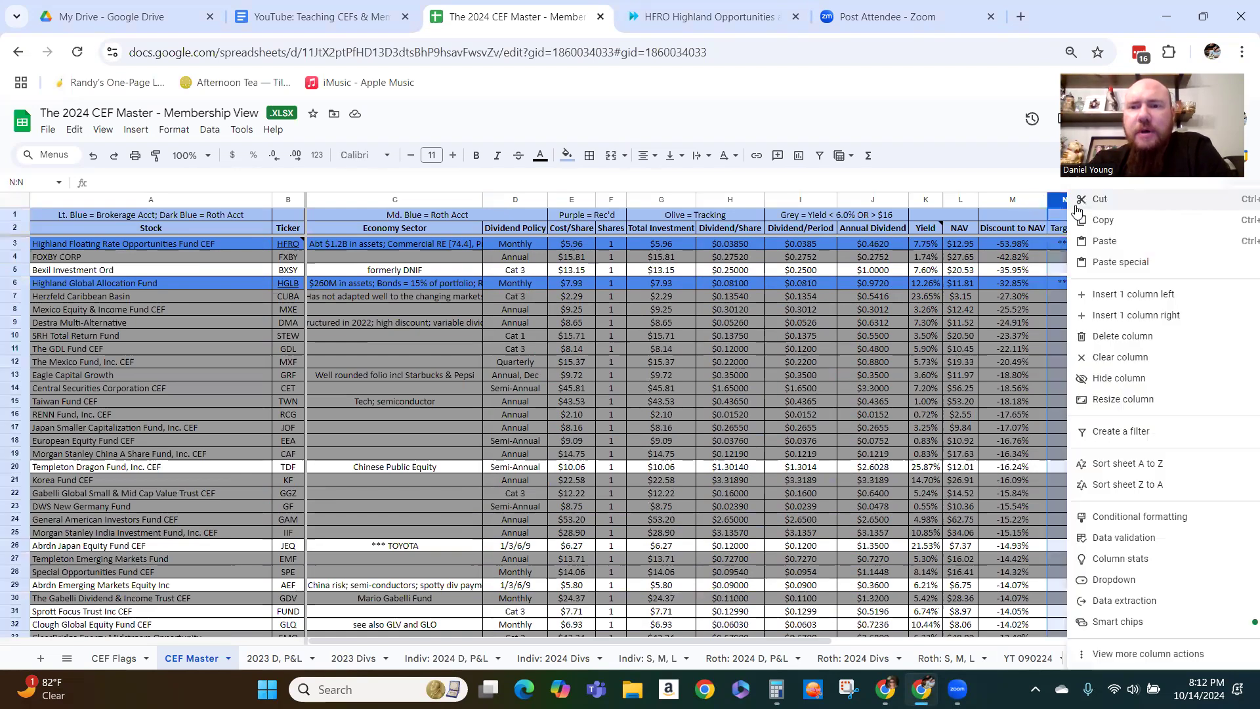
left_click(1124, 485)
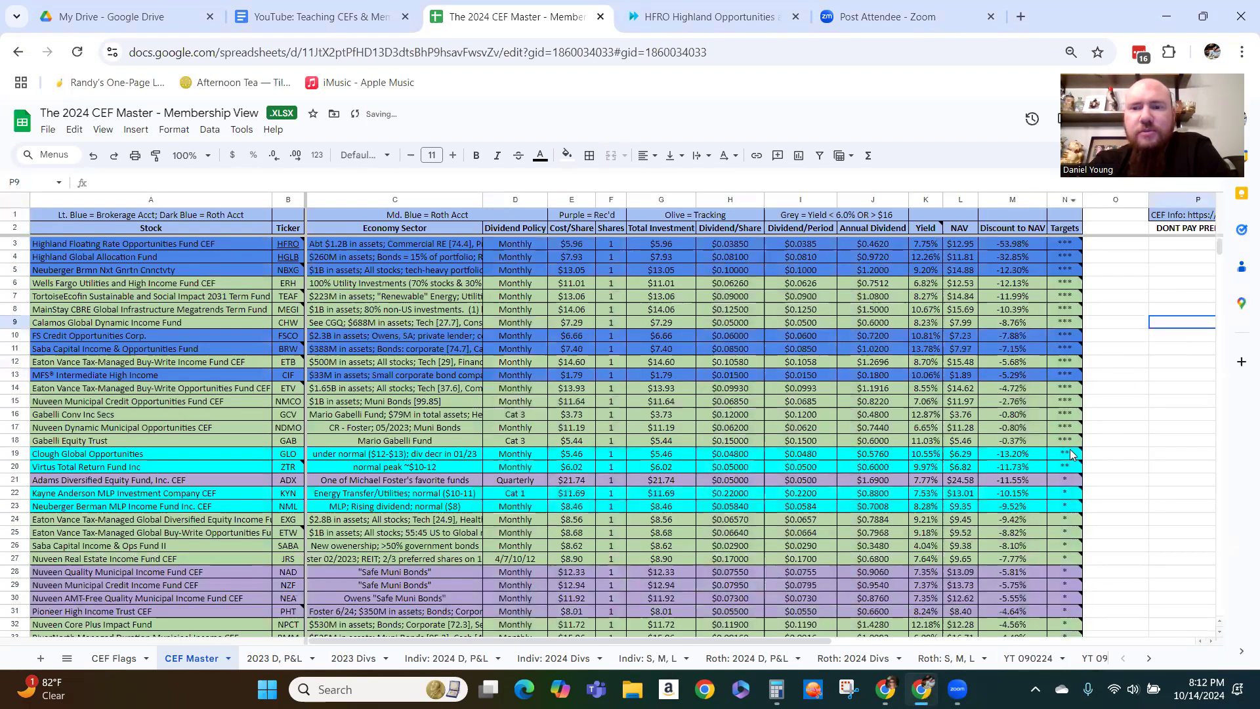
left_click_drag(1065, 440, 215, 247)
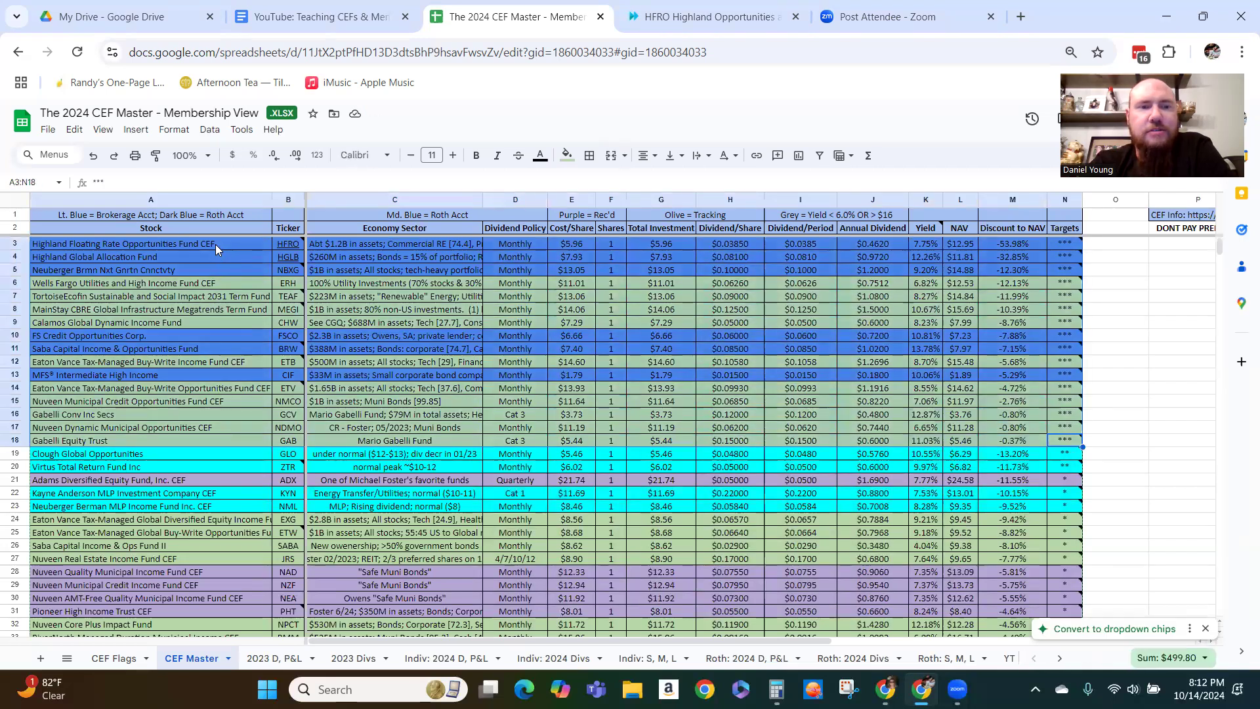
right_click(215, 244)
left_click(250, 242)
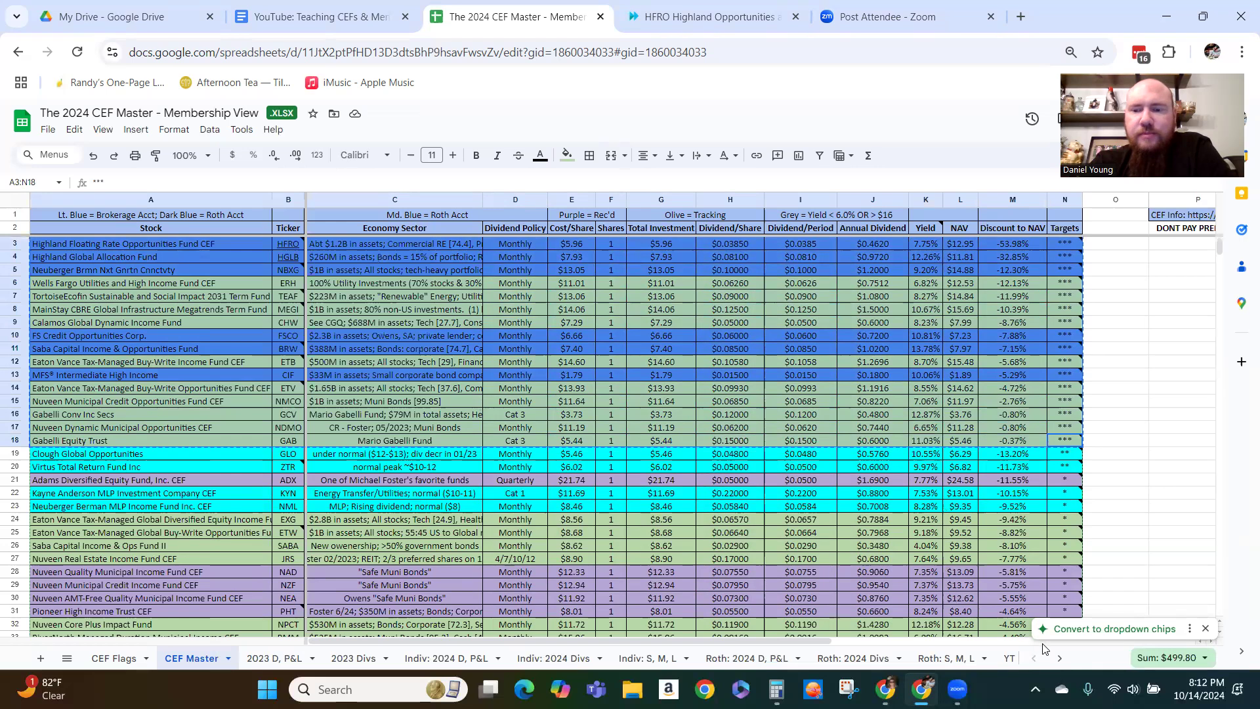
Open the YT 101424 sheet of the workbook
left_click(1058, 659)
left_click(1058, 658)
left_click(1061, 658)
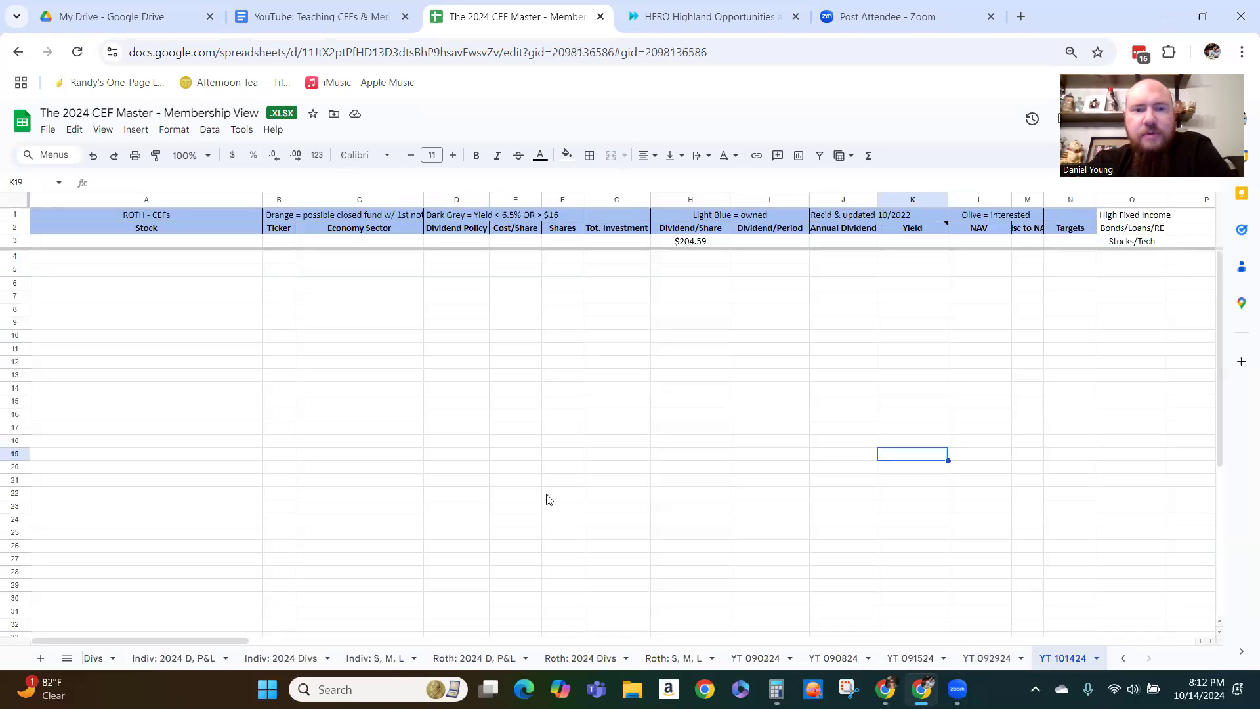
Paste the copied funds as values only, starting at cell A4 of the YT 101424 sheet
left_click(238, 261)
right_click(238, 261)
mouse_move(282, 266)
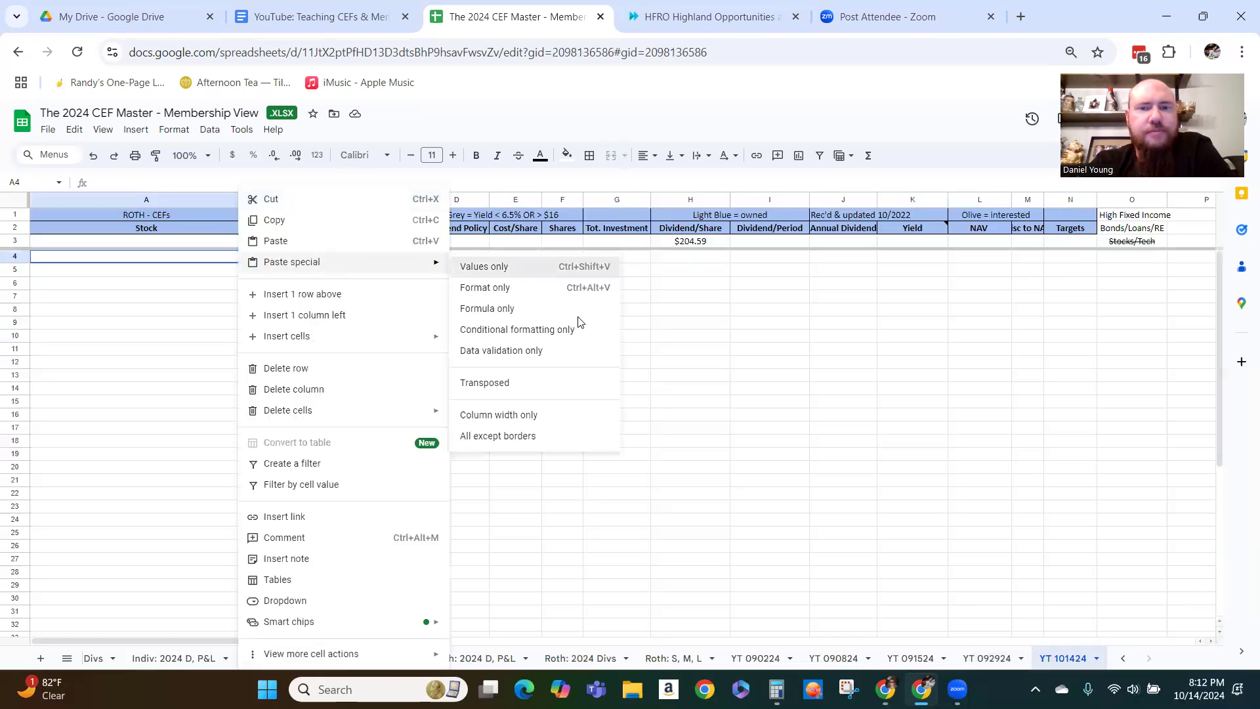
left_click(498, 267)
left_click(936, 506)
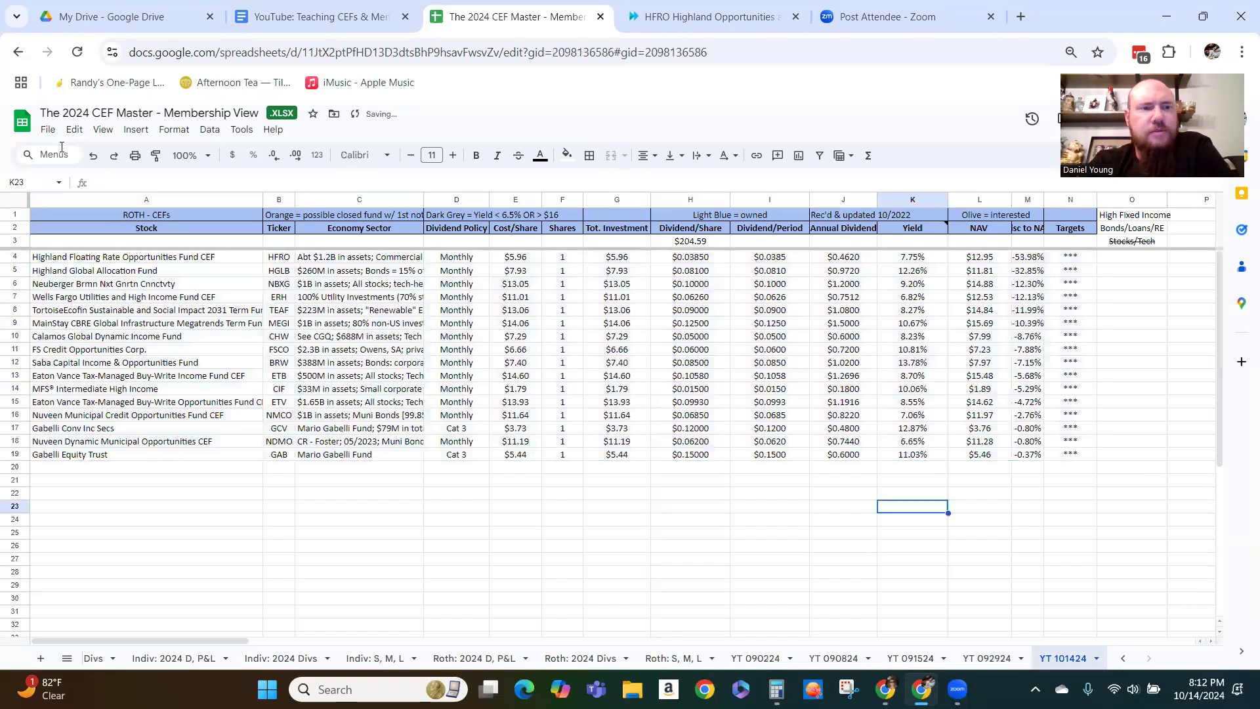
Paste the copied funds with their full formatting over the rows starting at cell A4
right_click(189, 256)
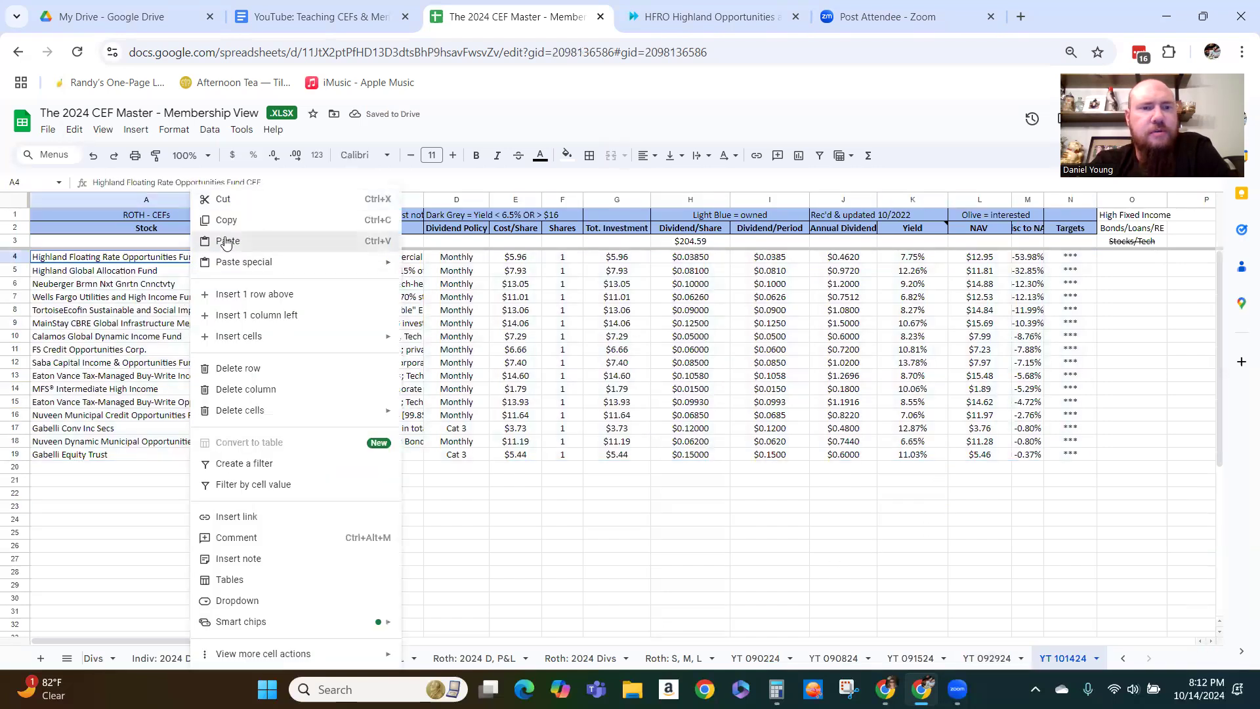
left_click(226, 242)
left_click(518, 519)
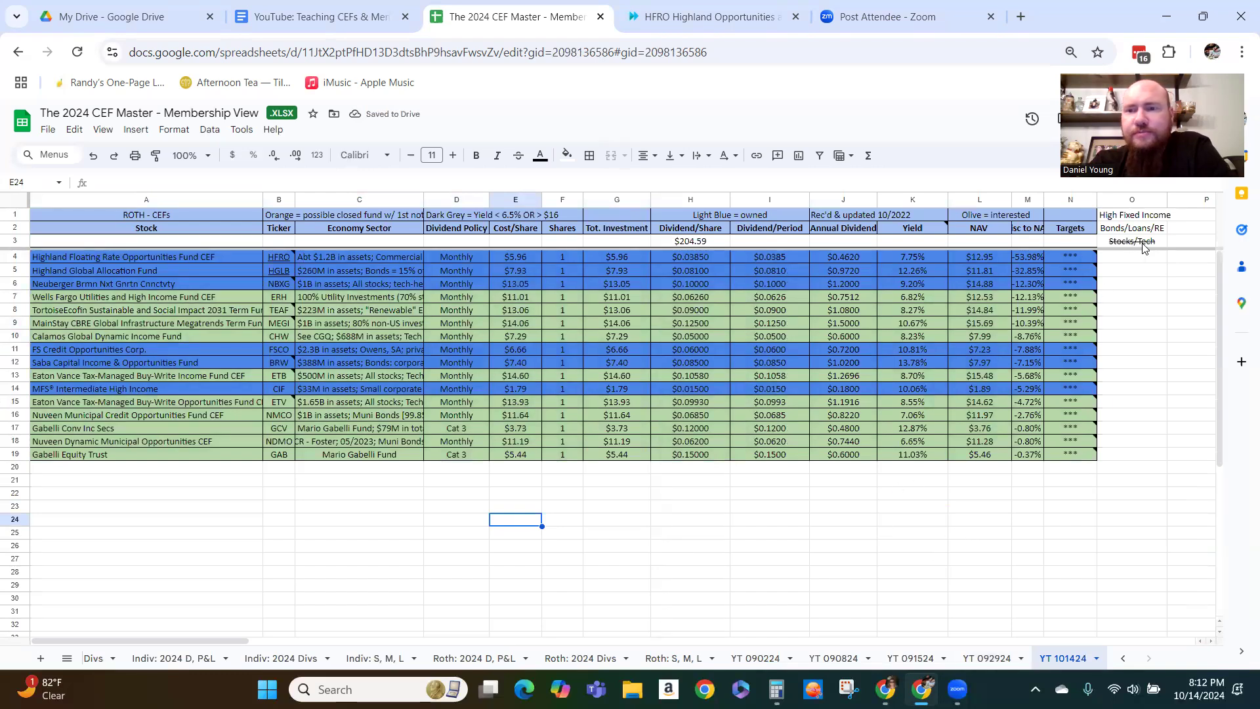
Strike through the High Fixed Income label in cell O1 of the YT 101424 sheet
left_click(1145, 215)
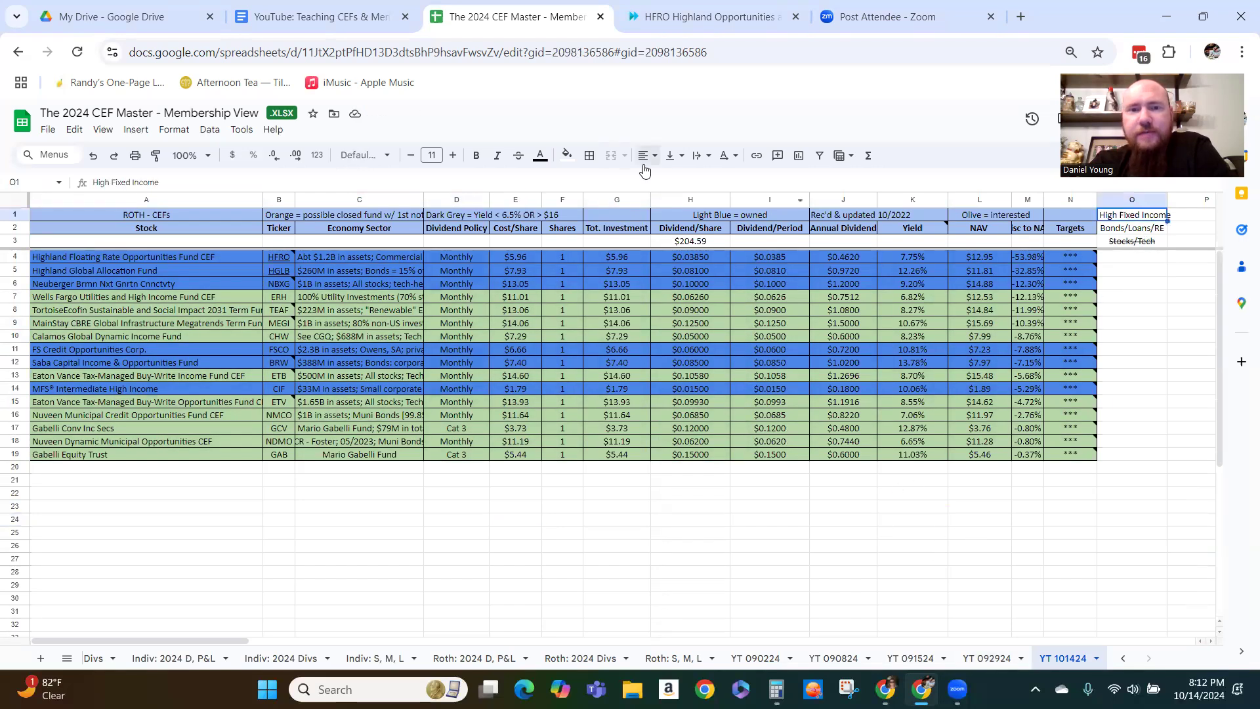
left_click(519, 157)
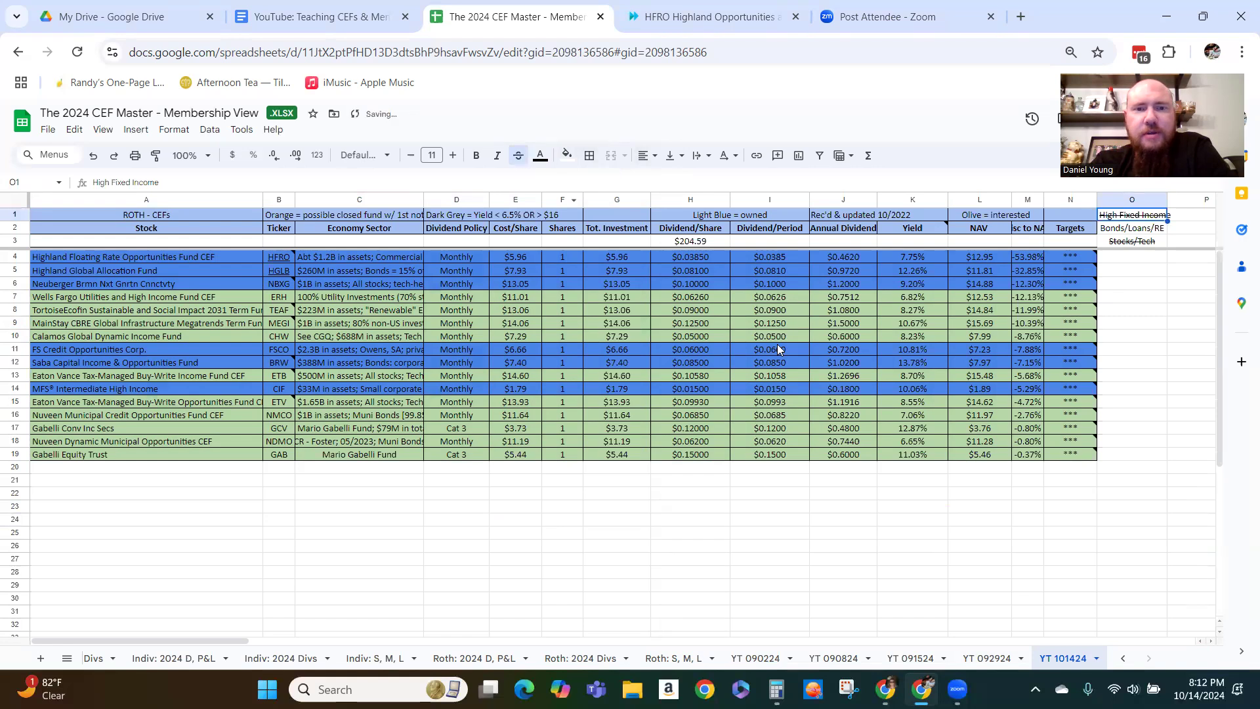
left_click(1148, 231)
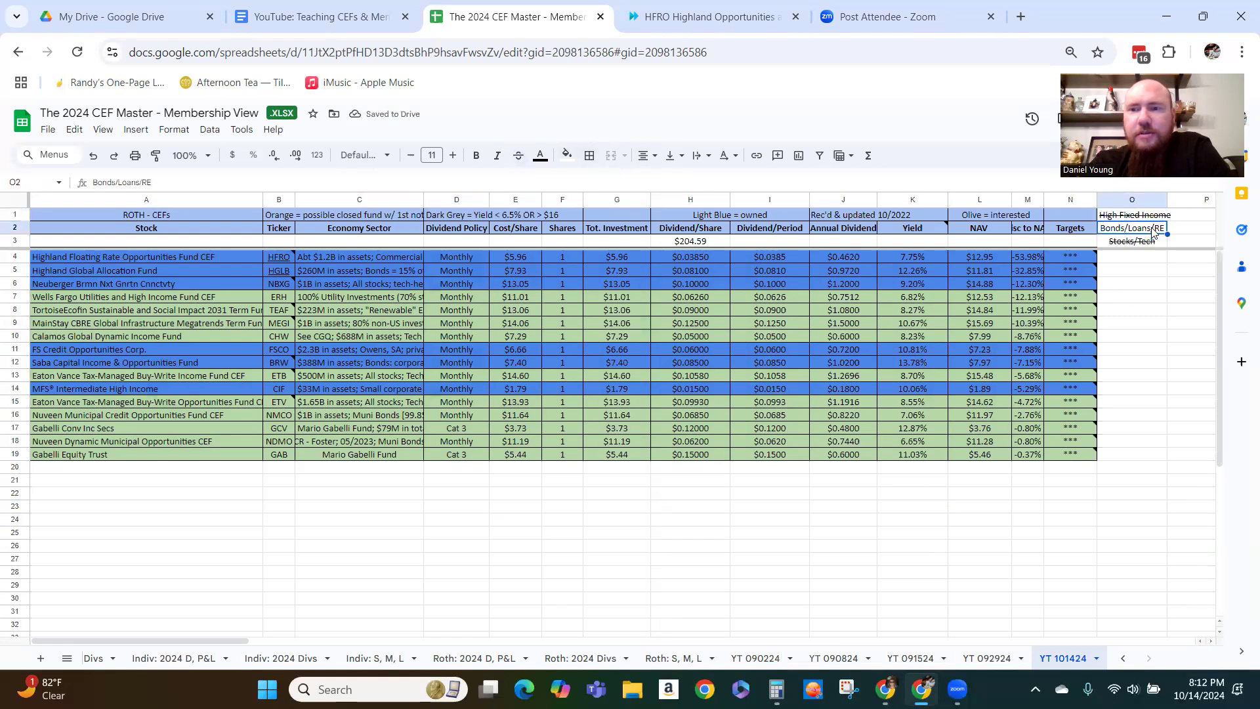
double_click(1153, 228)
left_click_drag(1153, 228, 986, 233)
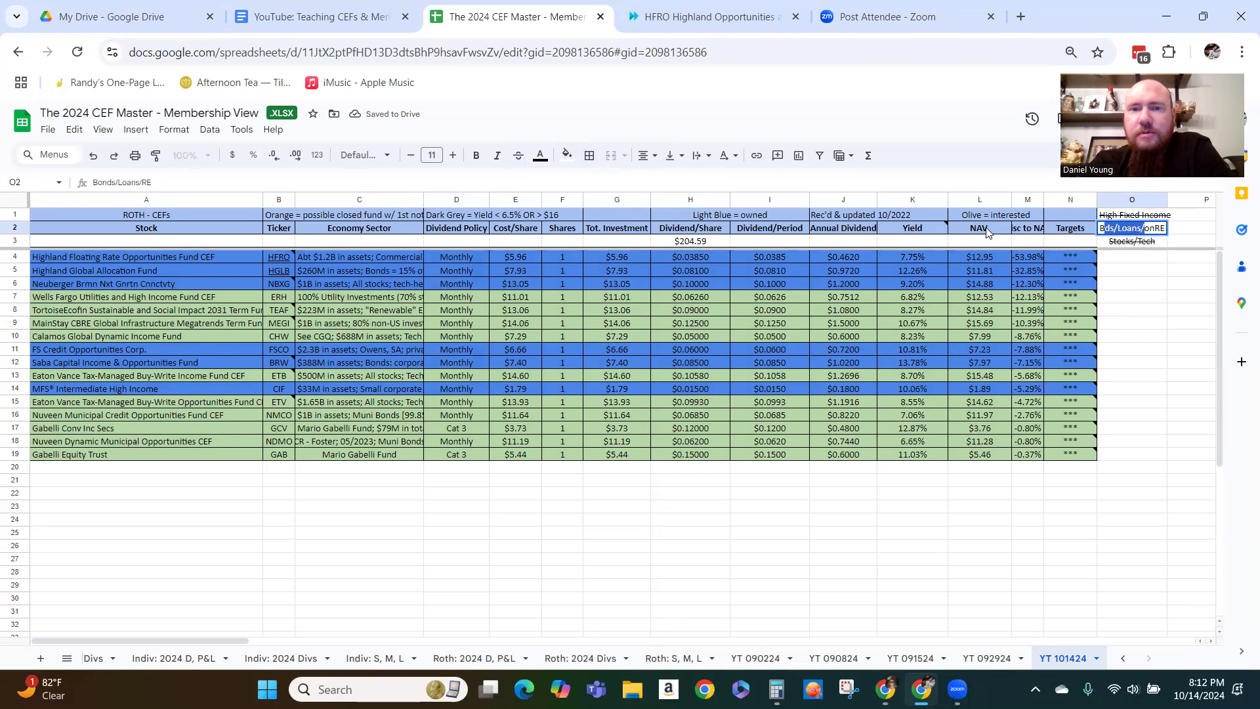
left_click(1157, 351)
left_click(93, 157)
left_click(1150, 308)
Strike through only the "Bonds/Loans/" part of the text in cell O2, leaving out "RE"
left_click(1153, 228)
double_click(1156, 228)
left_click_drag(1157, 228, 825, 219)
left_click(518, 156)
left_click(1178, 353)
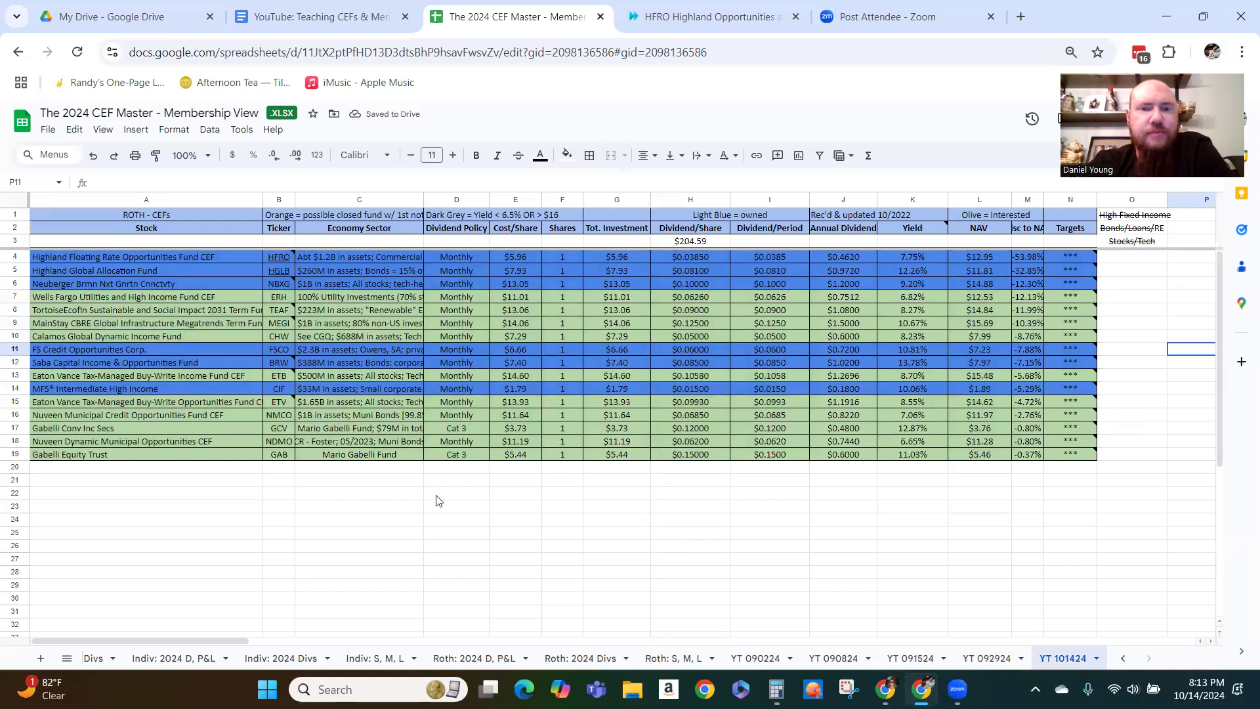
Sort the sheet by the Dividend Policy column from A to Z and delete the two Cat 3 funds in rows 4 and 5
left_click(480, 199)
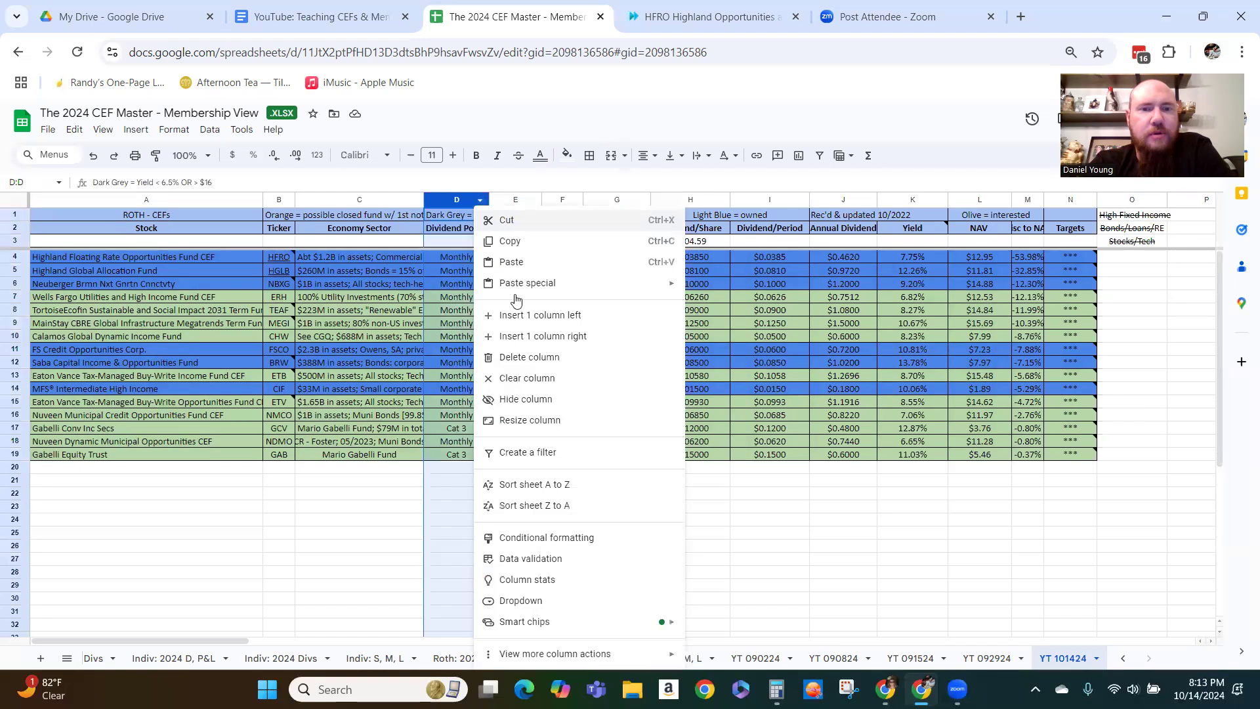
left_click(535, 484)
left_click(459, 480)
left_click_drag(15, 257, 14, 269)
right_click(14, 269)
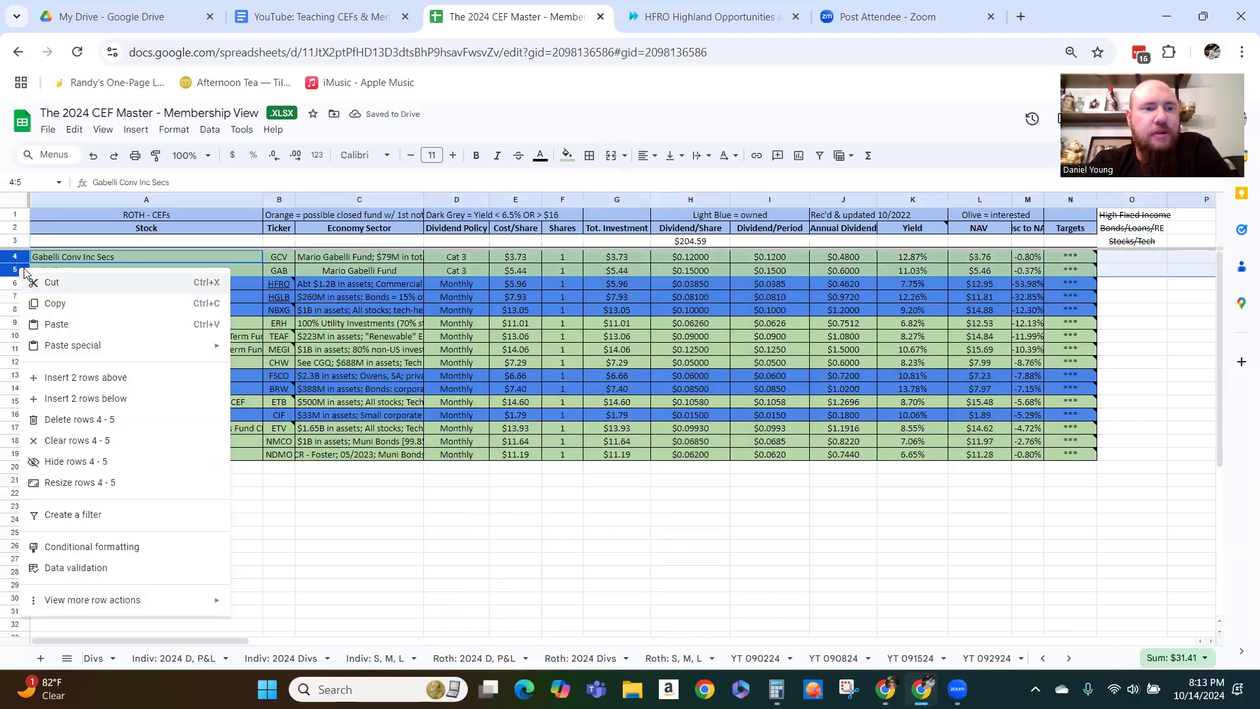
left_click(56, 426)
left_click(326, 493)
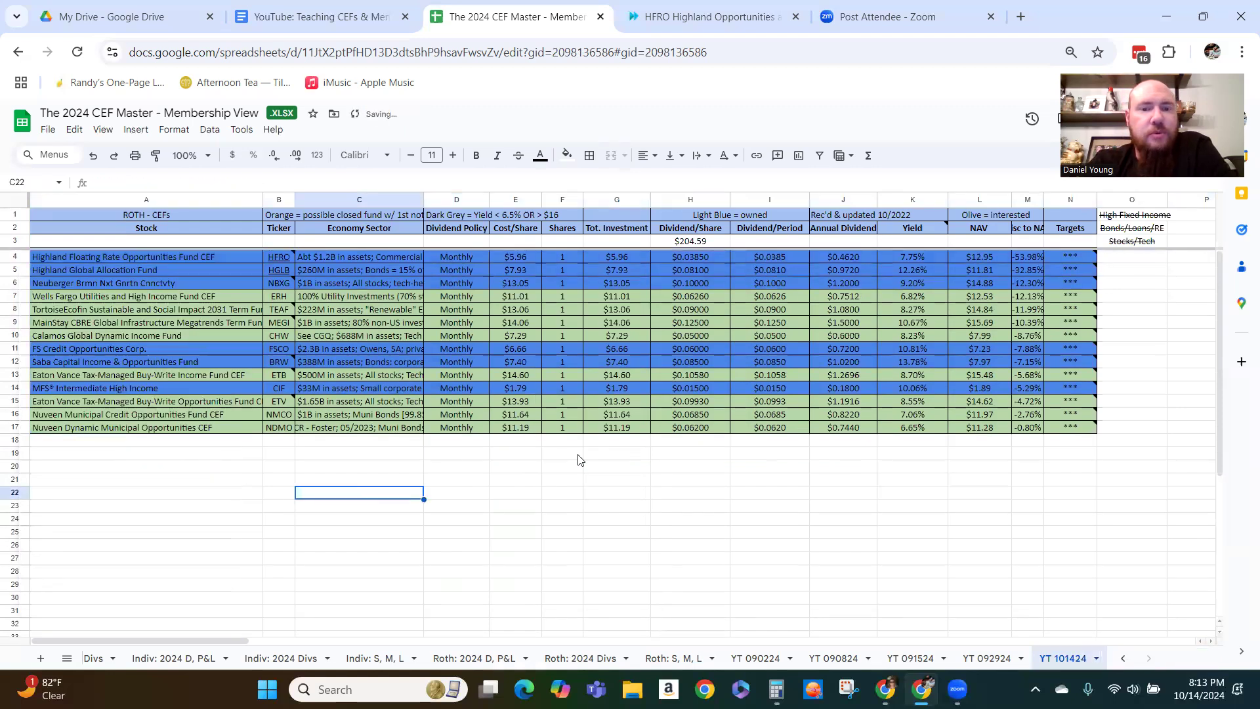
Sort the sheet by the Yield column from Z to A and check the note on the first fund's target
left_click(938, 201)
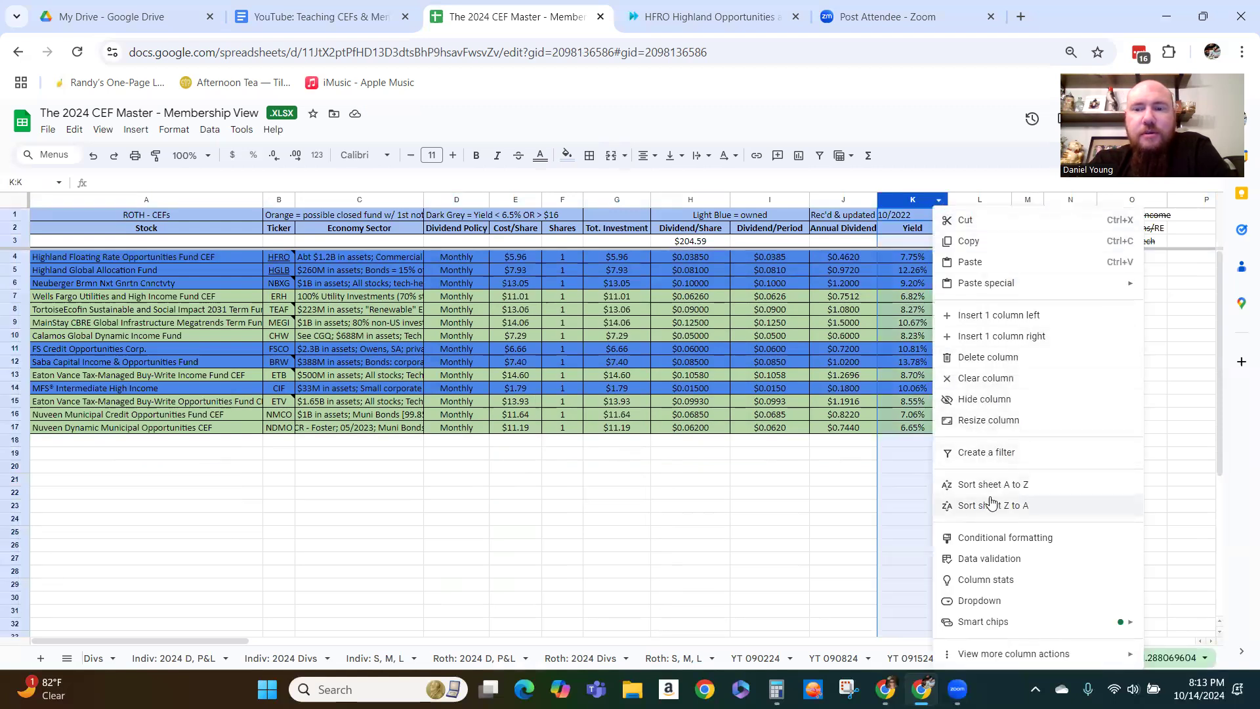
left_click(989, 506)
left_click(988, 493)
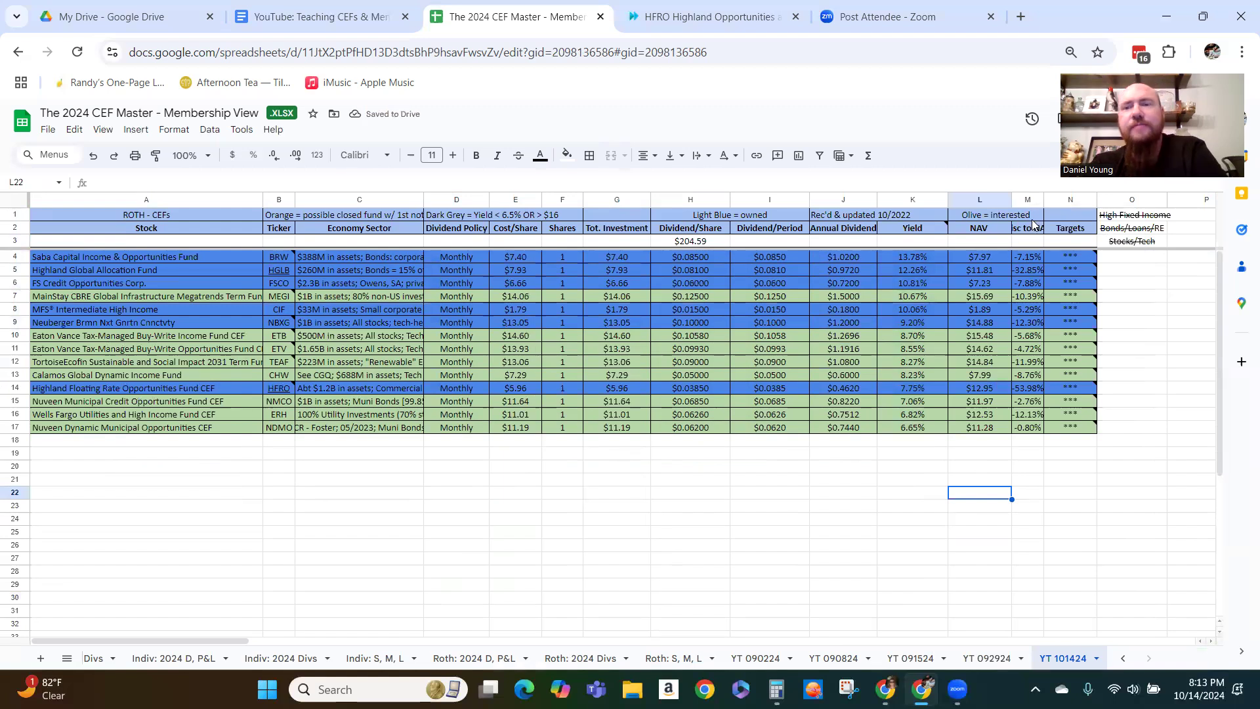
mouse_move(1058, 257)
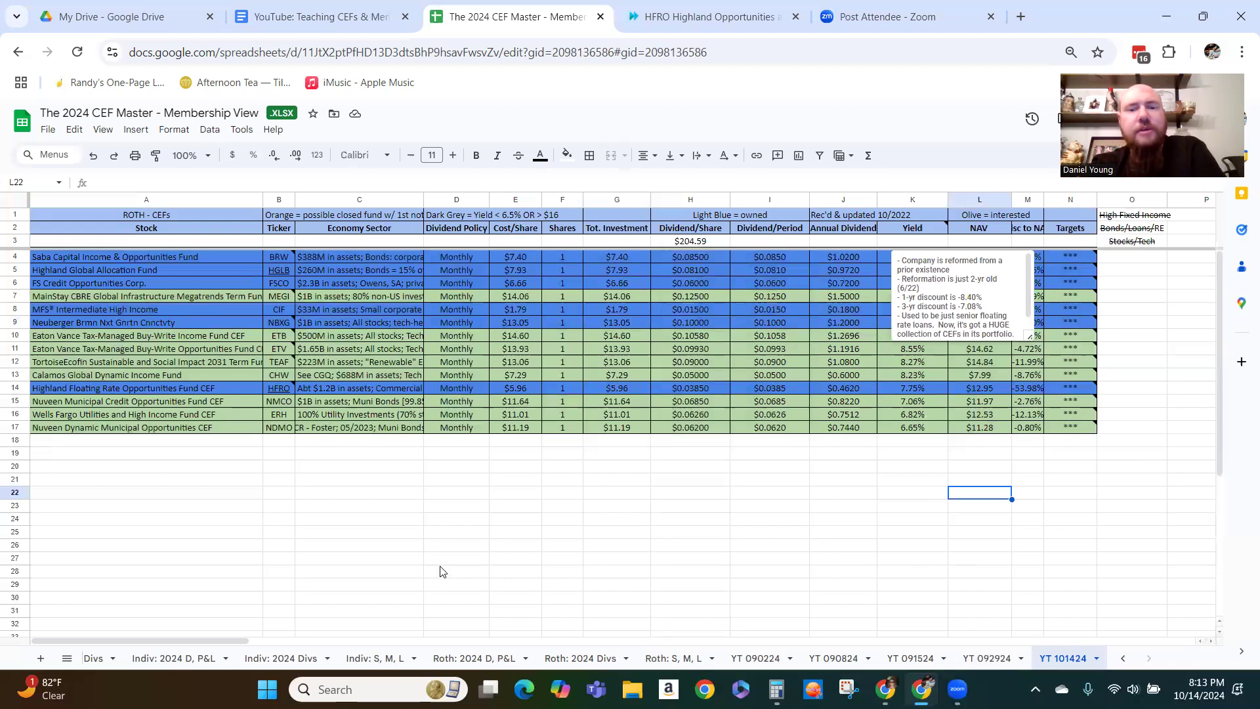
Open the CEF Master sheet and look up the three-star Buy Alert definition in cell S1
left_click(173, 659)
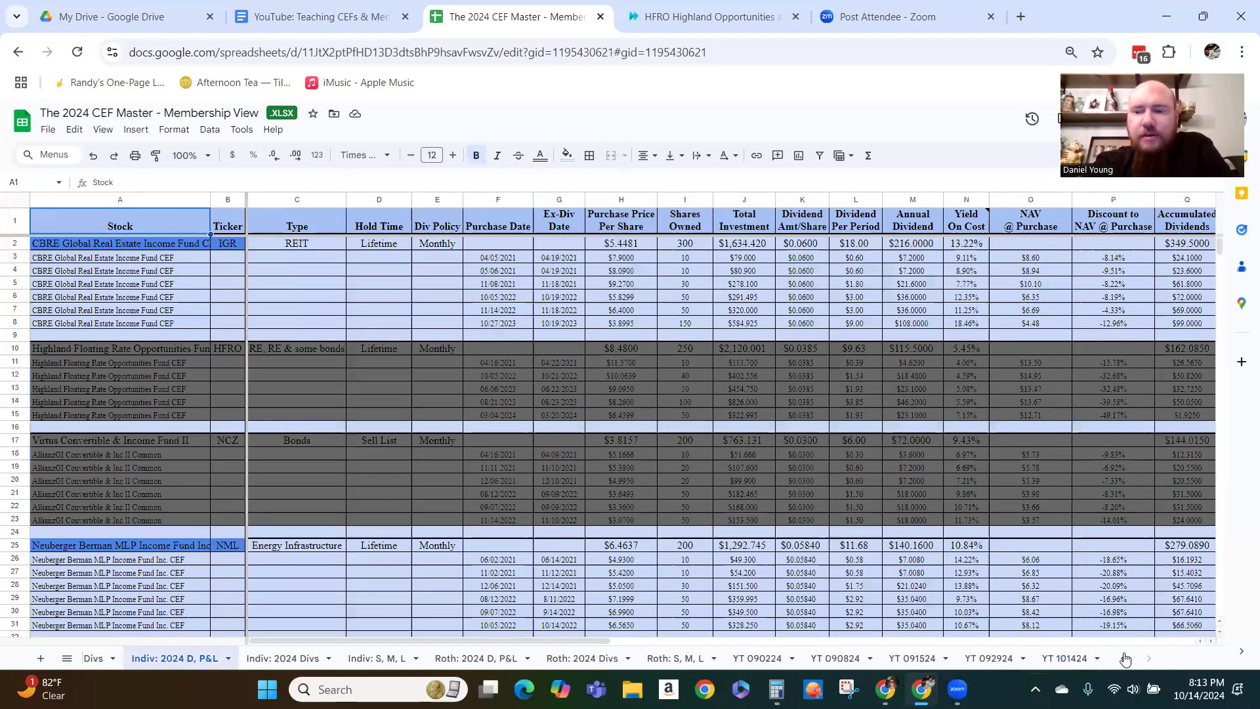
scroll(289, 659, "left", 3)
left_click(203, 659)
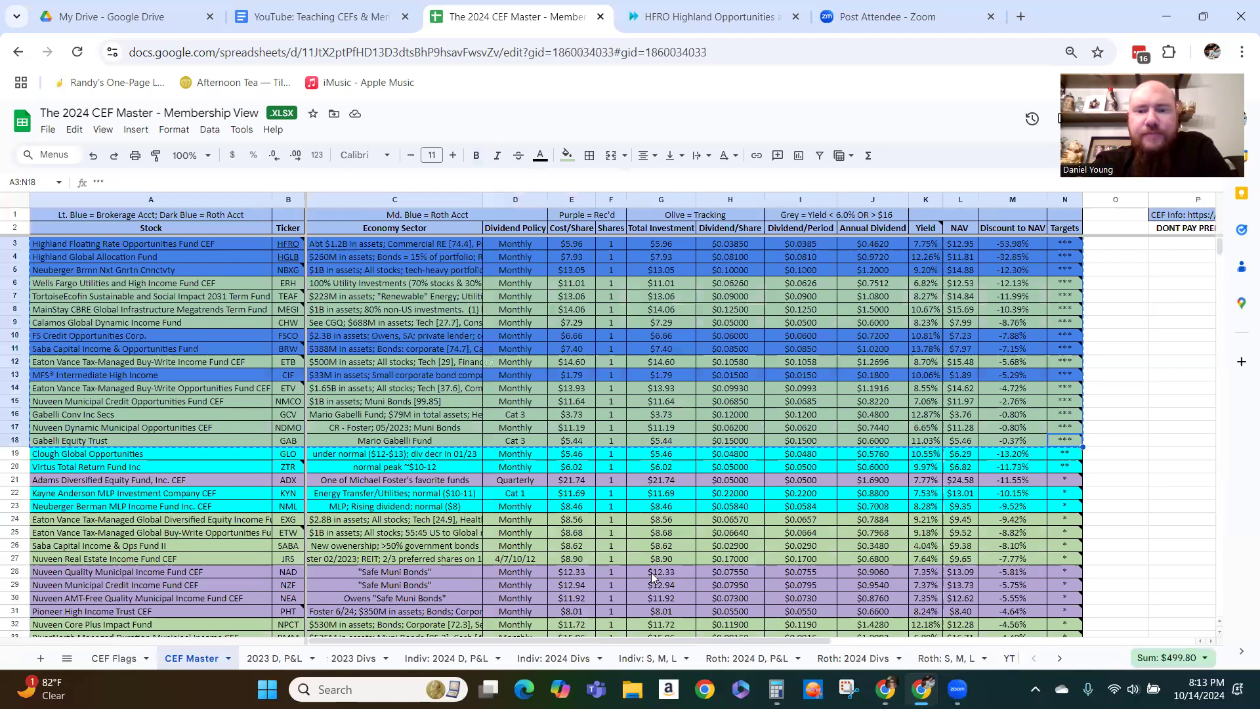
left_click(837, 643)
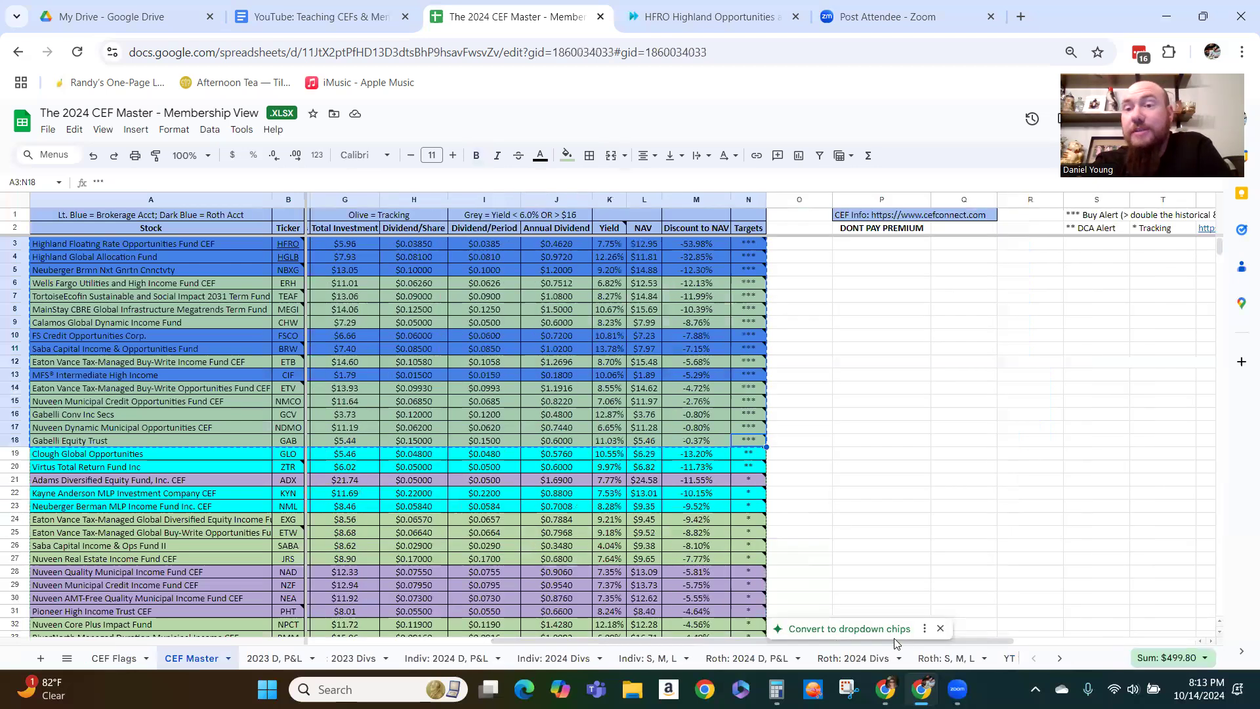
left_click(995, 415)
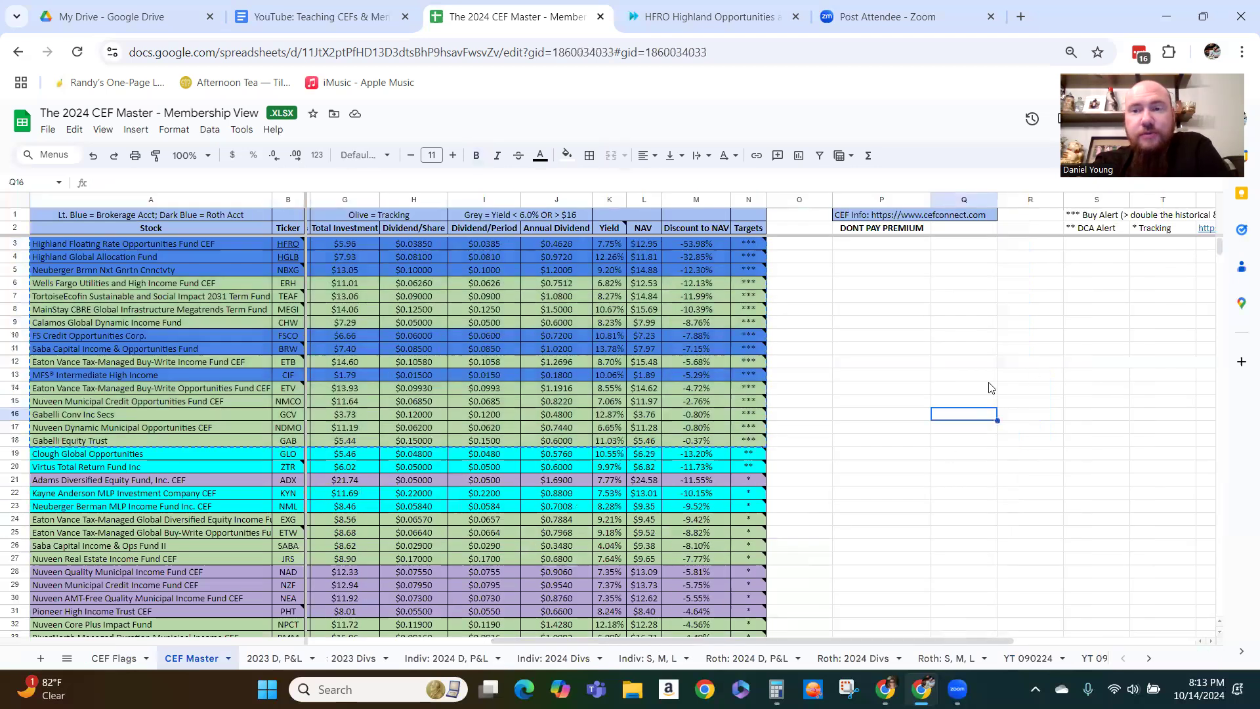
left_click(1113, 218)
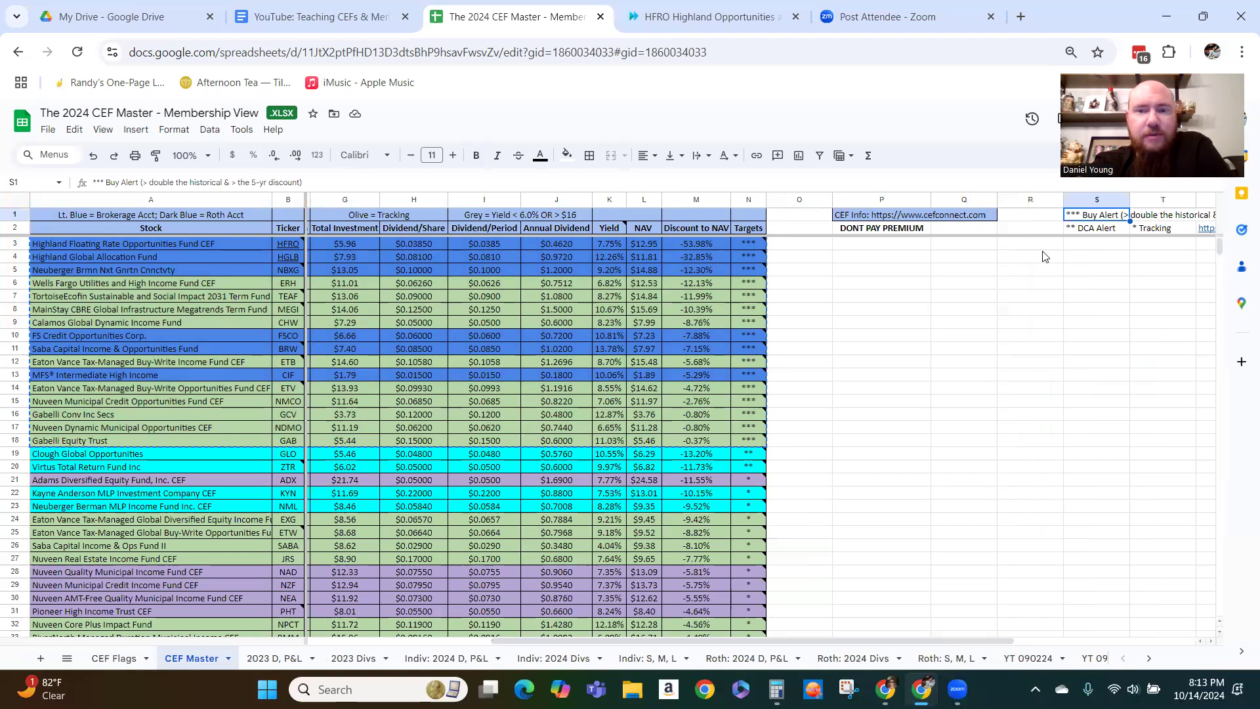
Read the historical discount notes on the Targets cells of the three-star funds
mouse_move(755, 241)
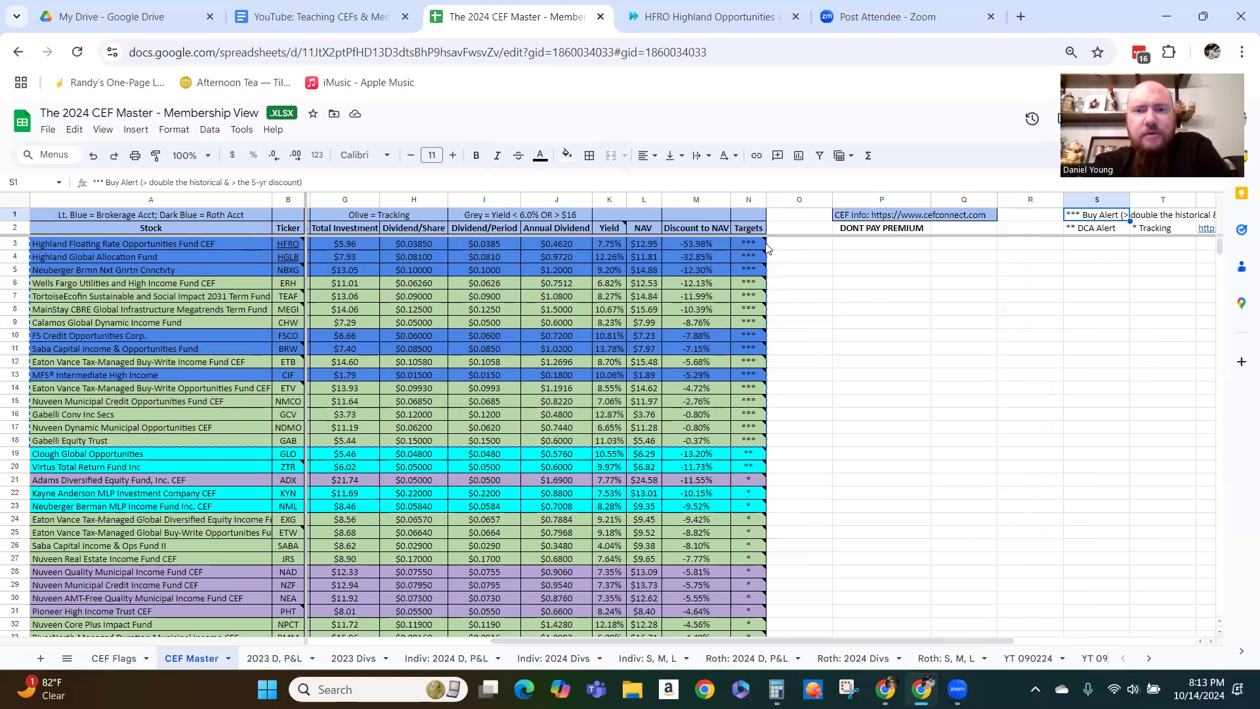
left_click_drag(906, 353, 991, 362)
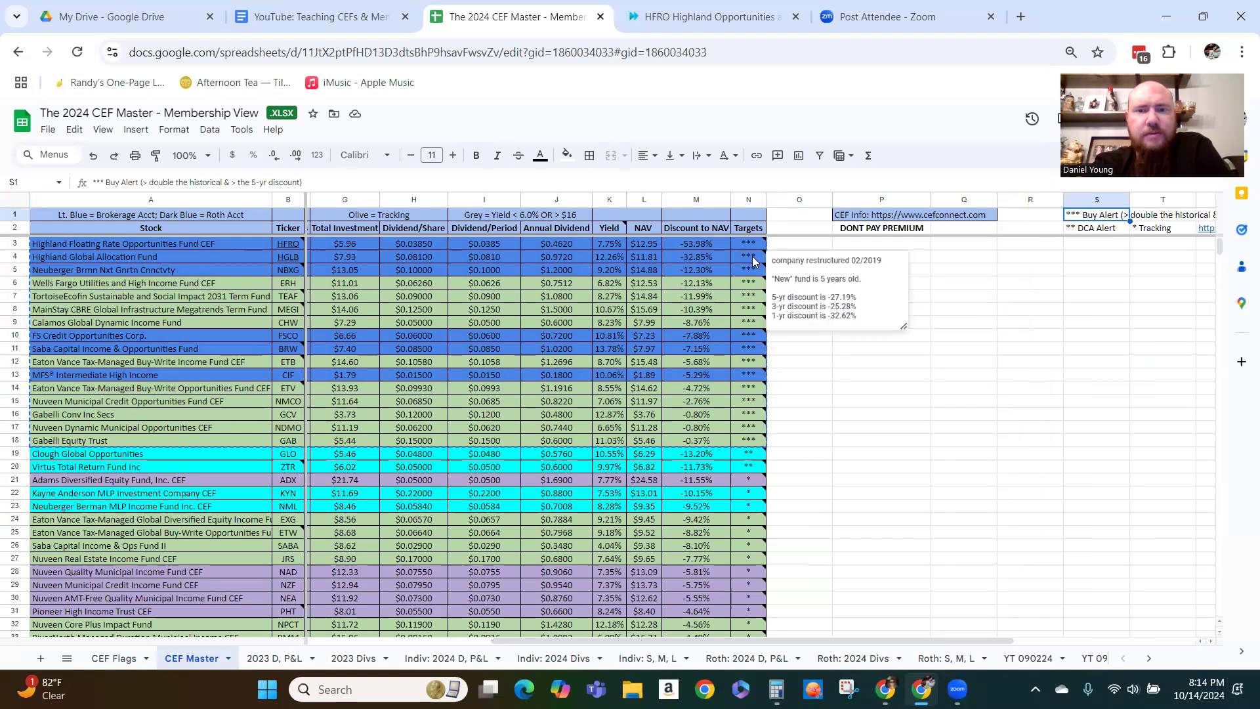
mouse_move(755, 276)
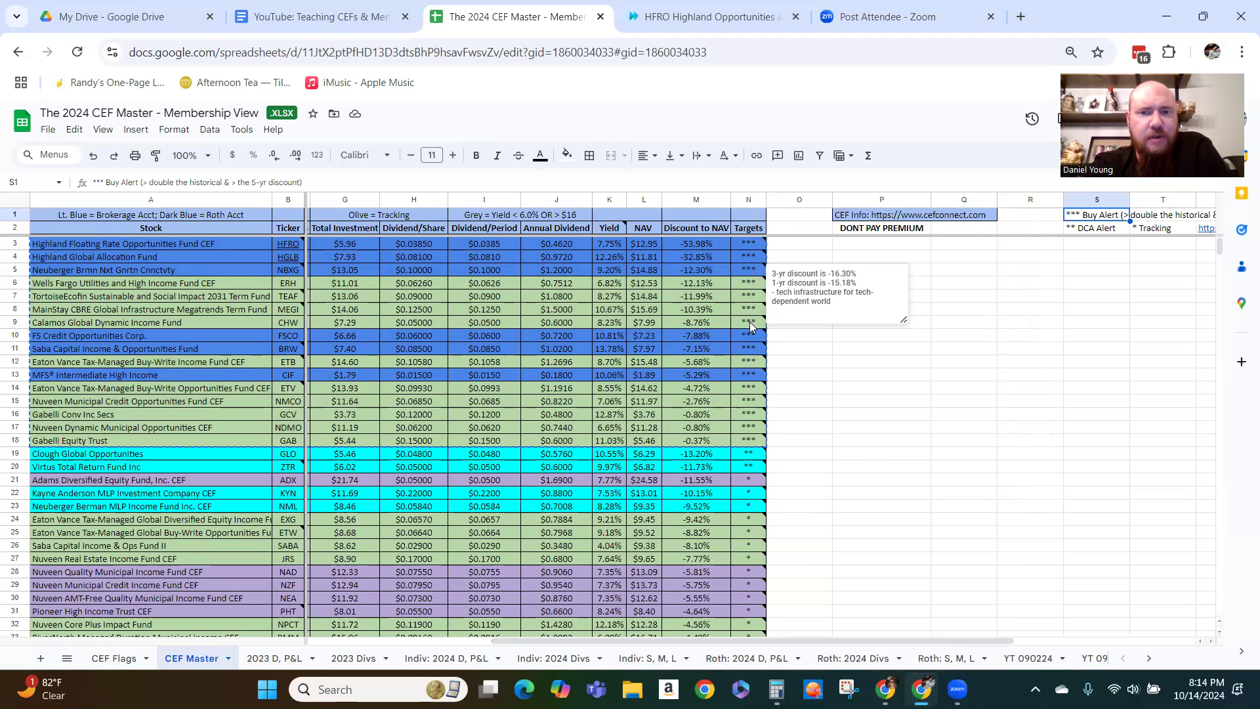
mouse_move(749, 325)
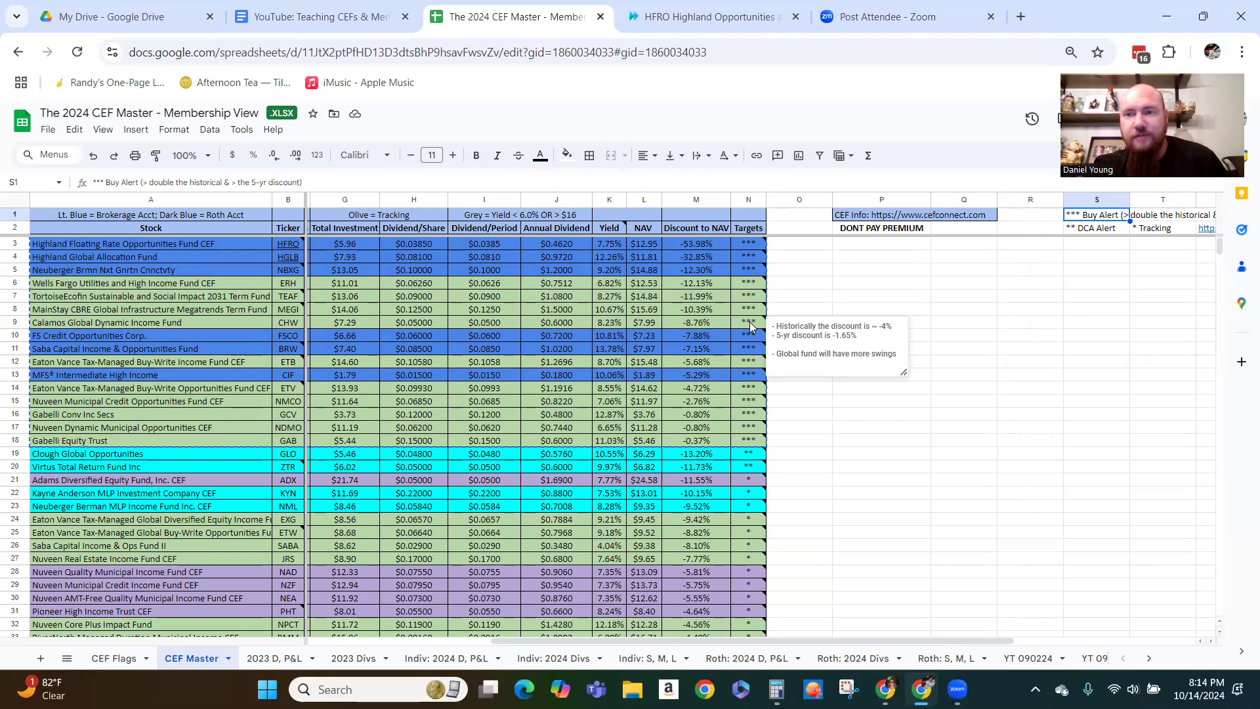
left_click(816, 301)
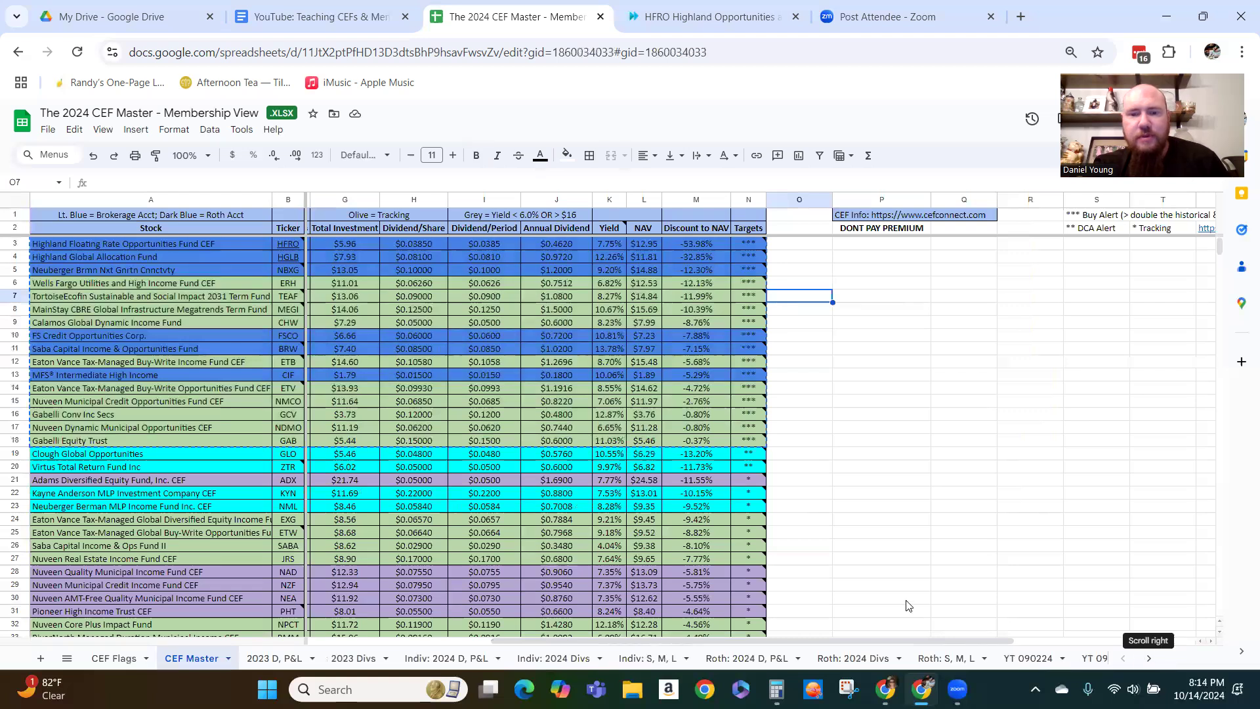
Read the Targets notes of the two-star and one-star funds, including GLO, KYN and those further down the list
left_click(740, 458)
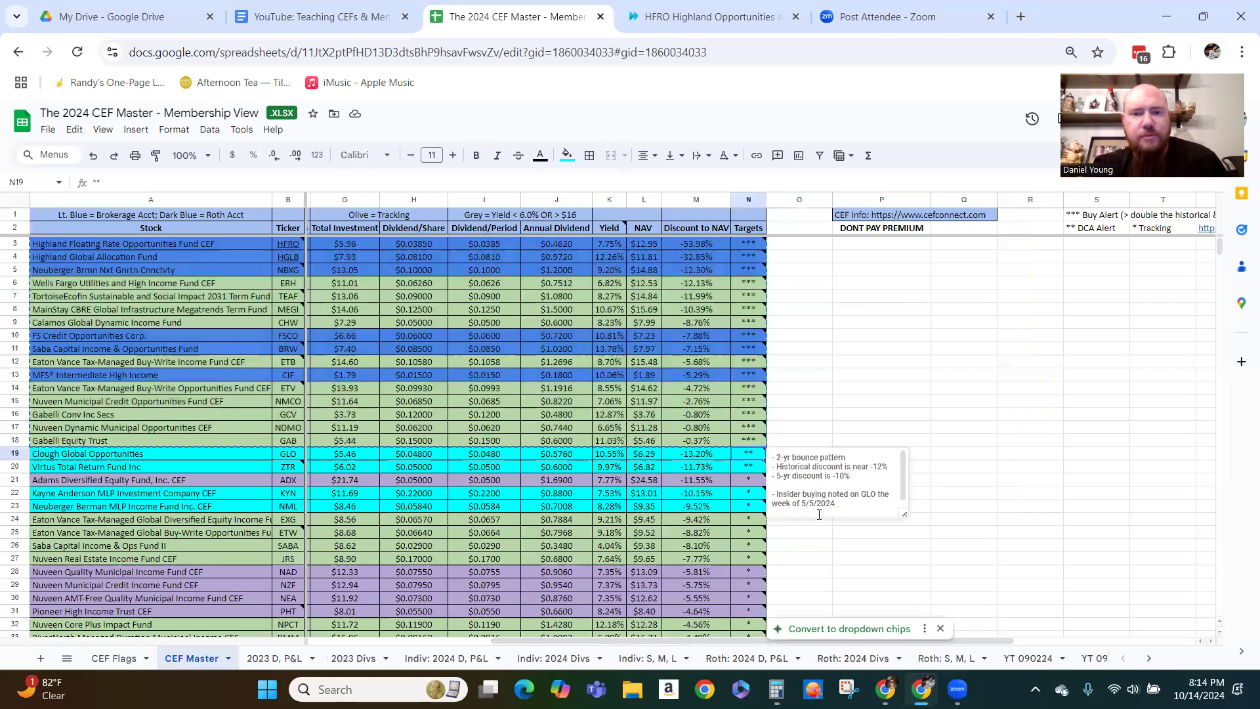
left_click(880, 550)
mouse_move(753, 497)
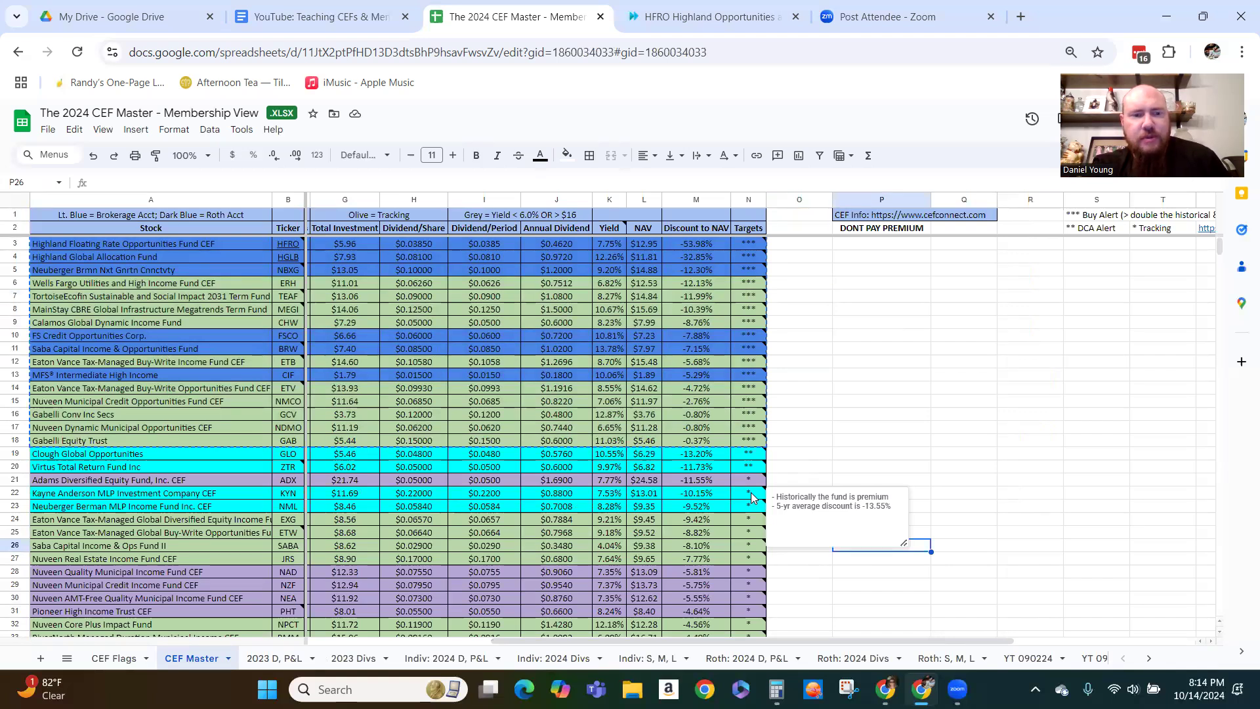
left_click(750, 493)
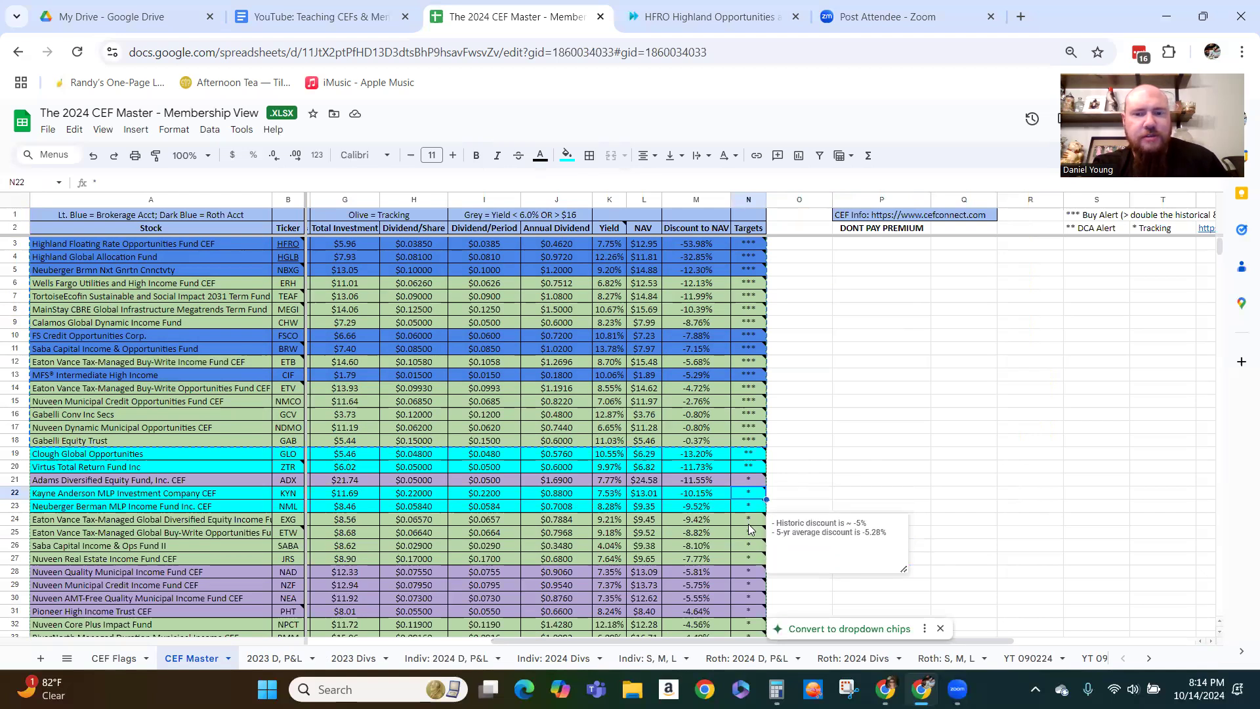
scroll(749, 519, "down", 2)
scroll(745, 522, "down", 4)
scroll(746, 525, "down", 4)
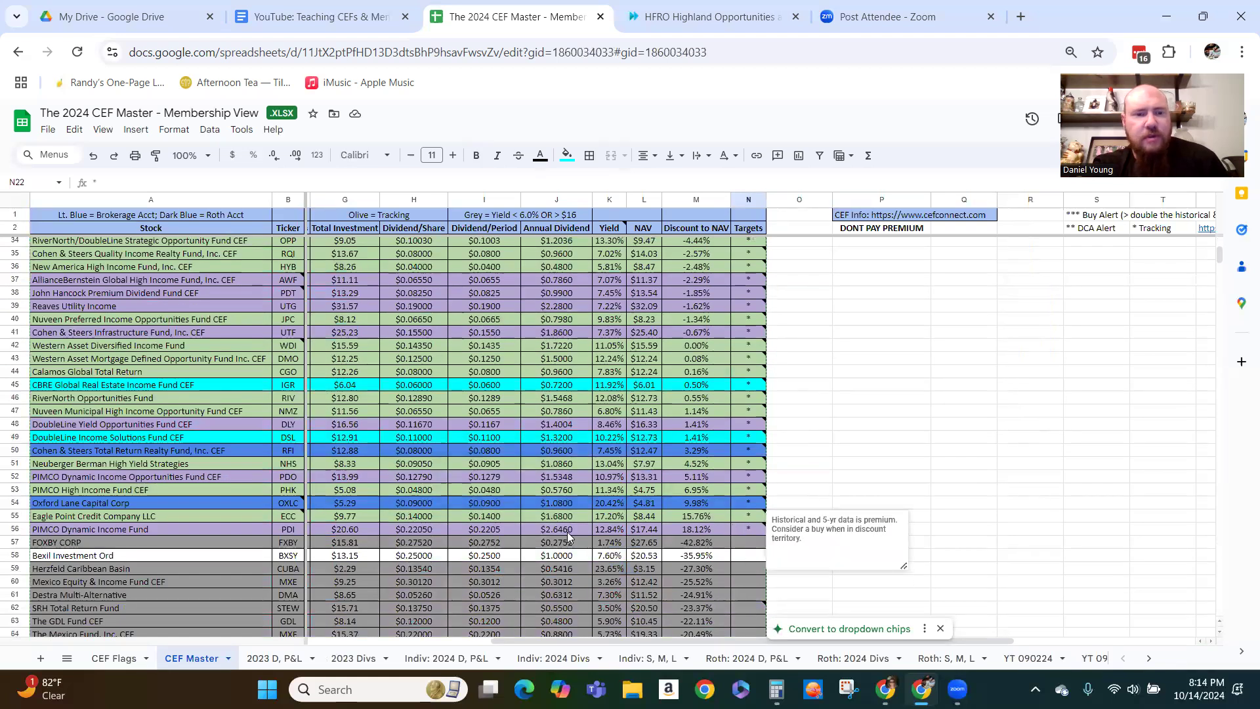
Examine the row of Cohen & Steers Total Return Realty Fund, including its Discount to NAV in M50
left_click(16, 451)
left_click_drag(729, 646, 475, 647)
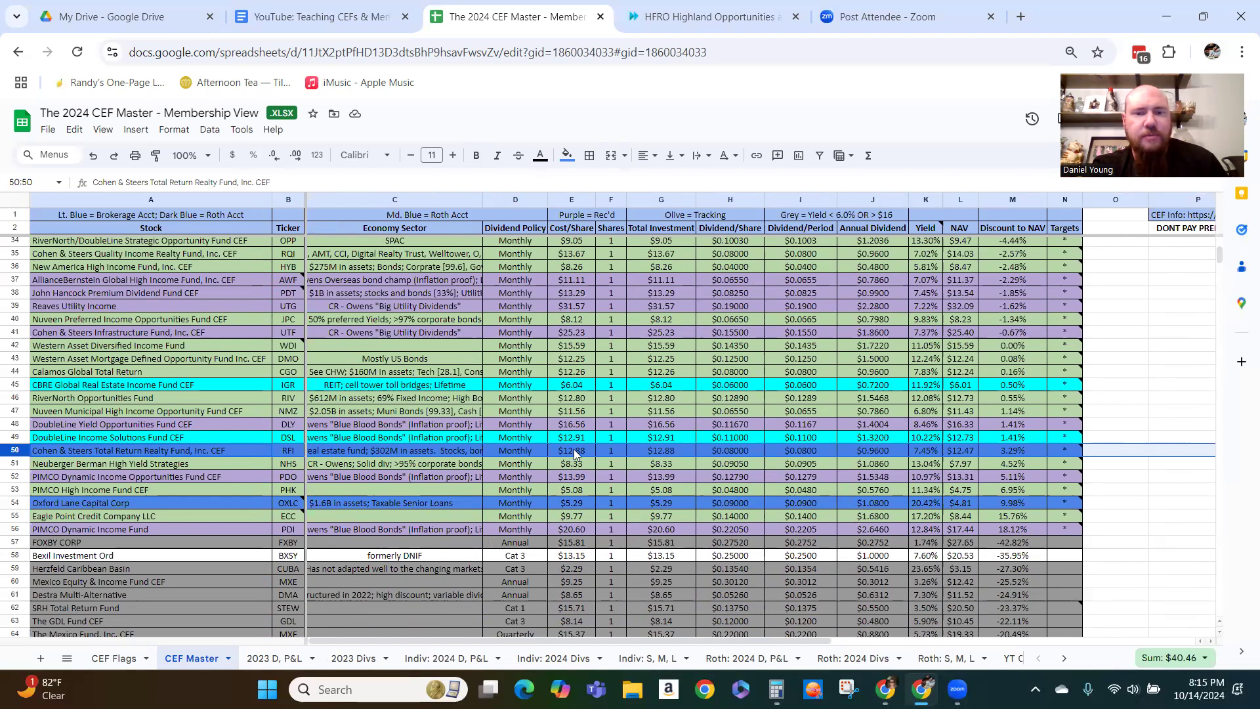
left_click(1018, 453)
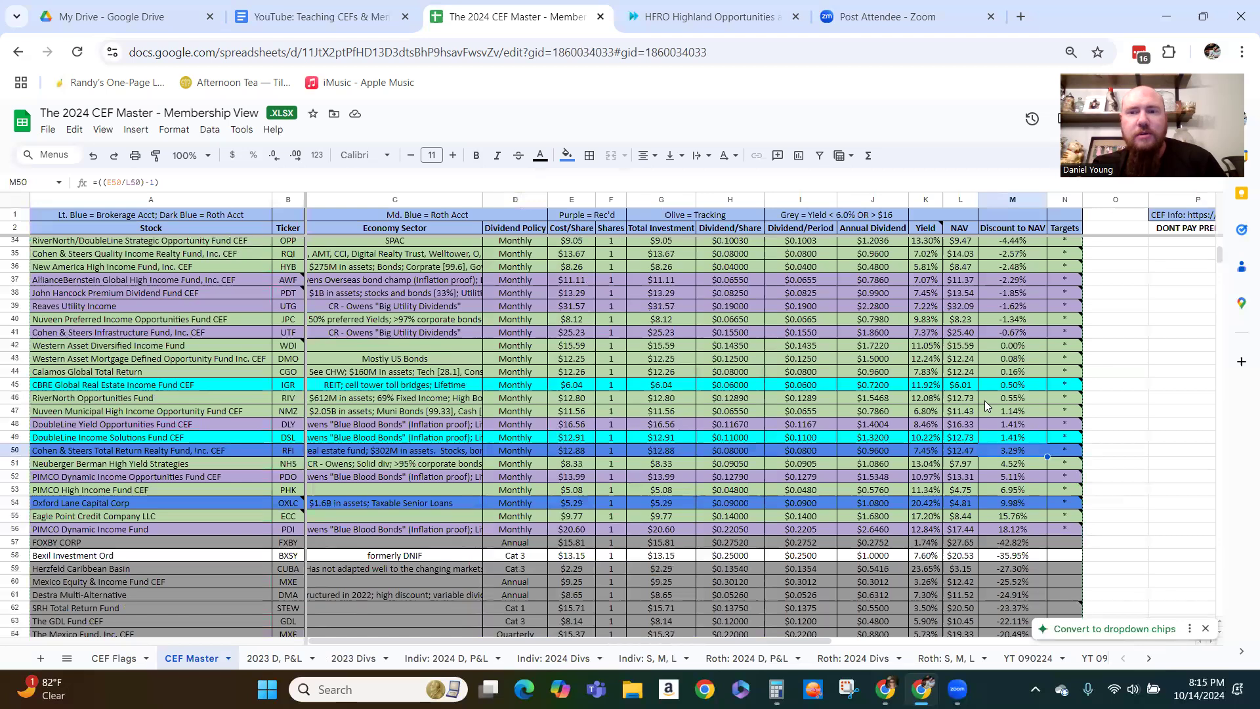
Compare the Discount to NAV of the first listed fund in M3 with that of Oxford Lane Capital Corp in M54
scroll(1012, 308, "up", 8)
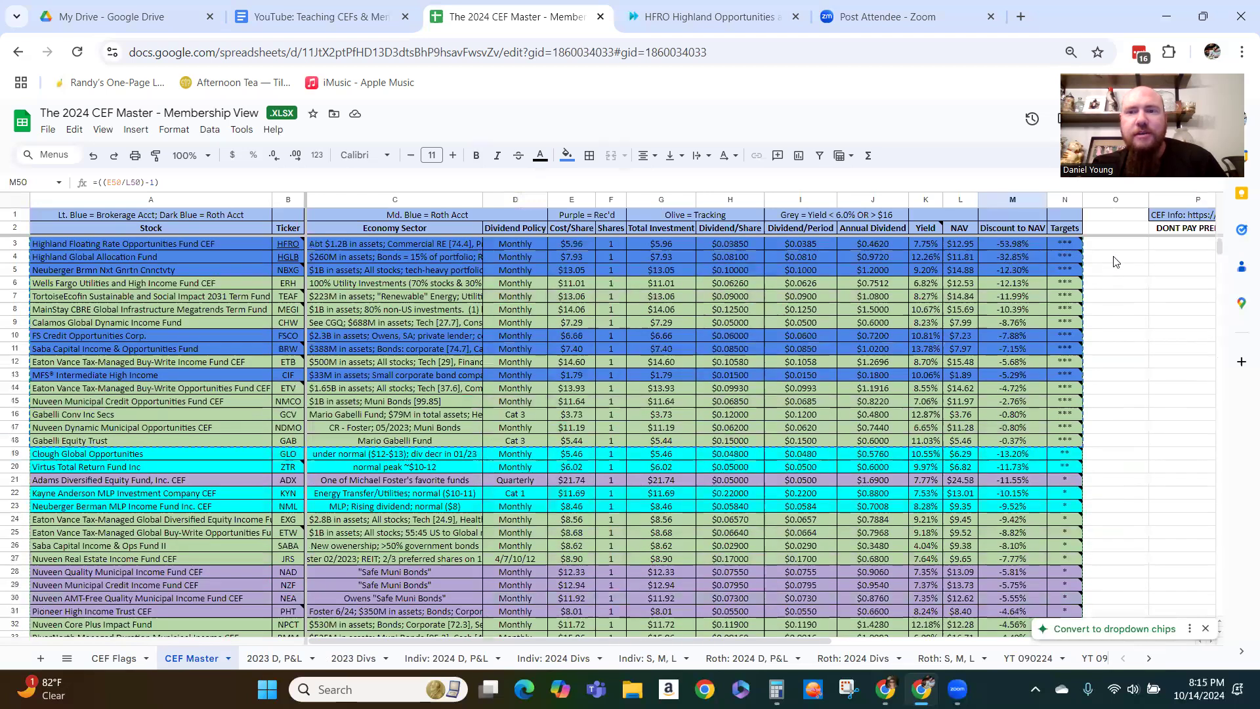
key("ctrl+Up")
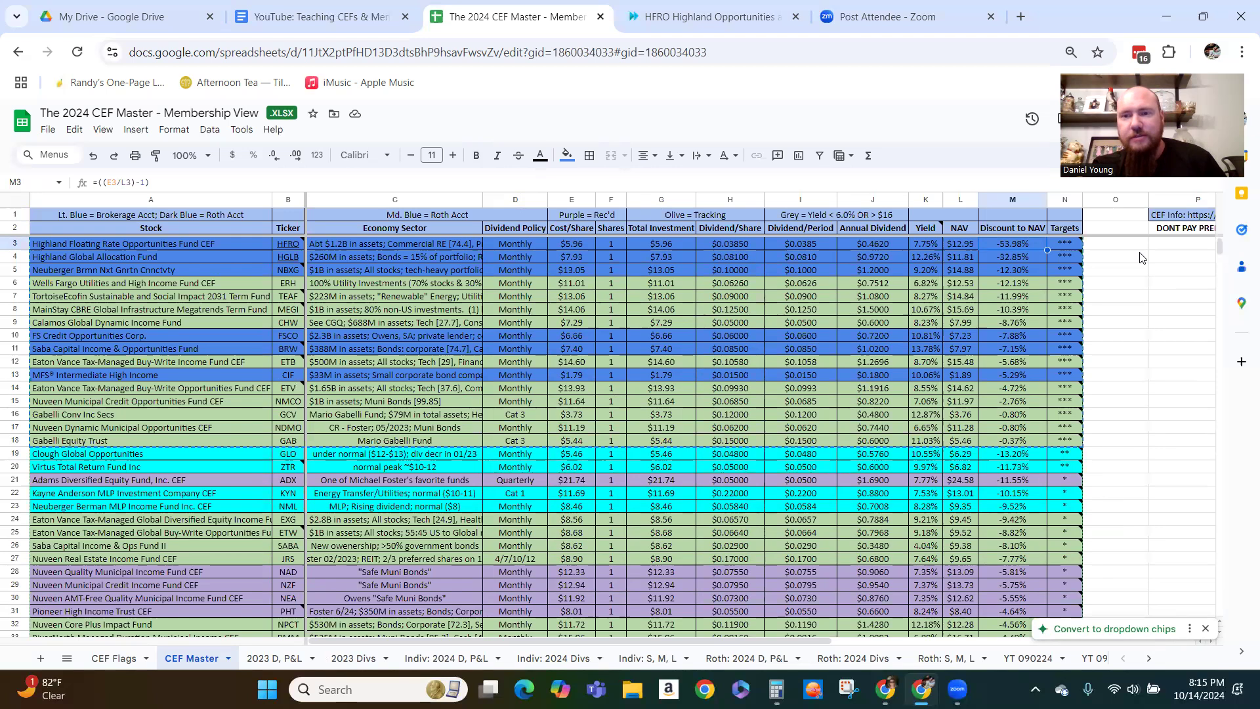
scroll(1007, 246, "down", 15)
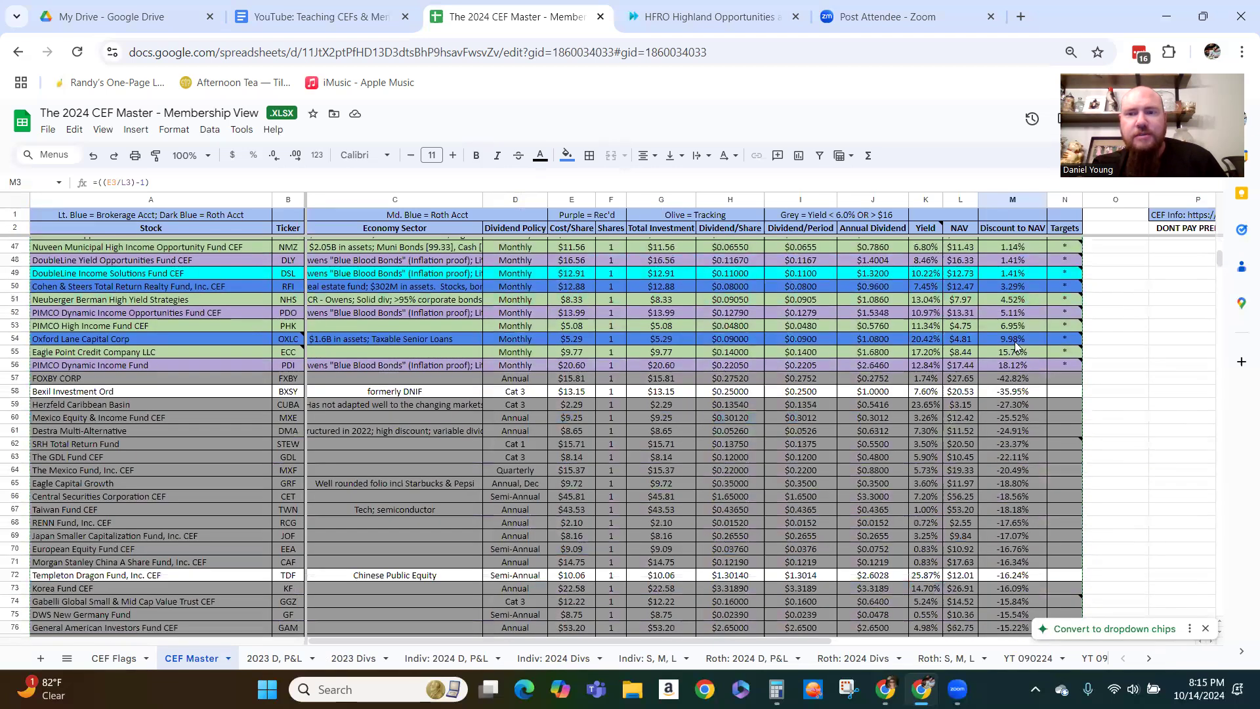
left_click(1014, 340)
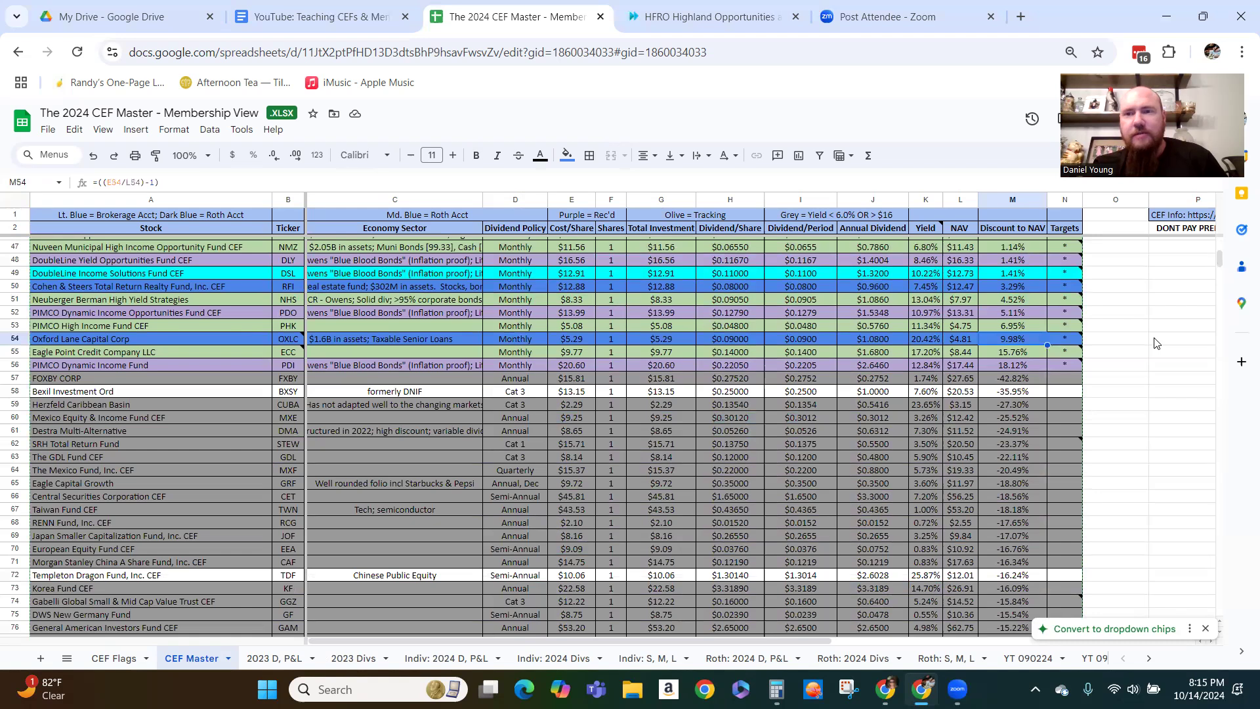
scroll(1078, 397, "up", 15)
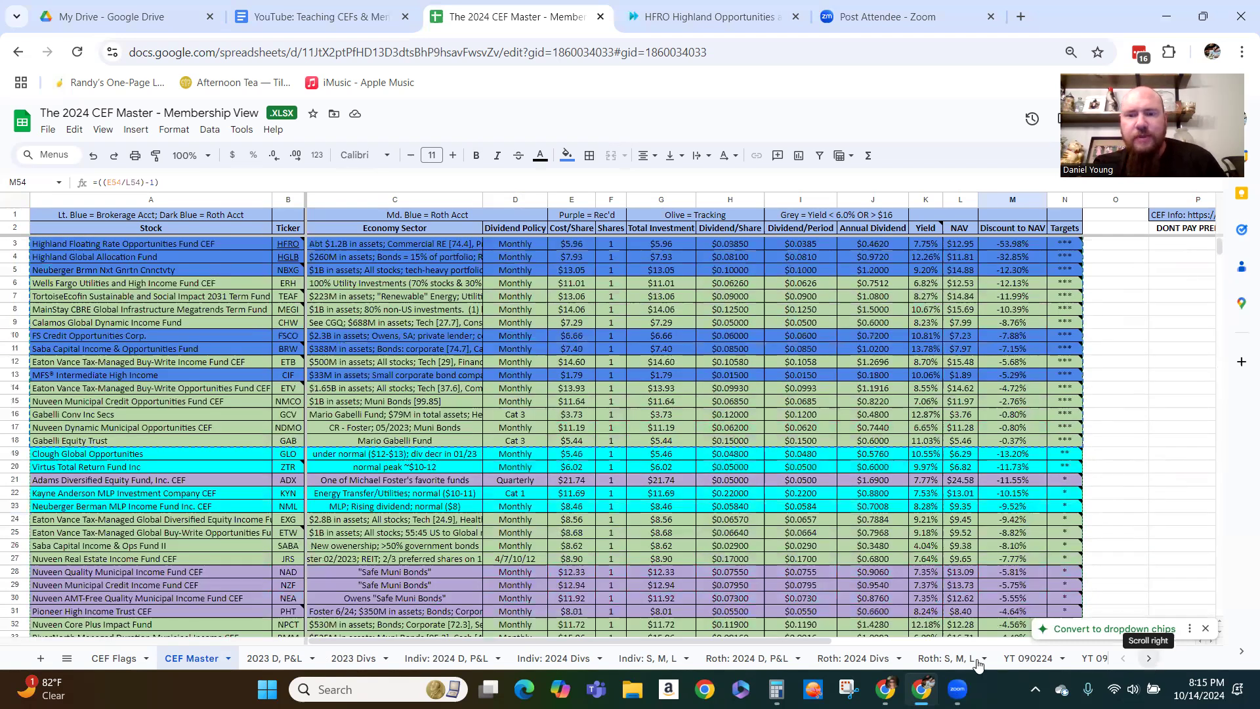
Return to the YT 101424 sheet and review the remaining monthly-paying three-star funds
left_click(1148, 658)
left_click(1060, 658)
left_click(767, 494)
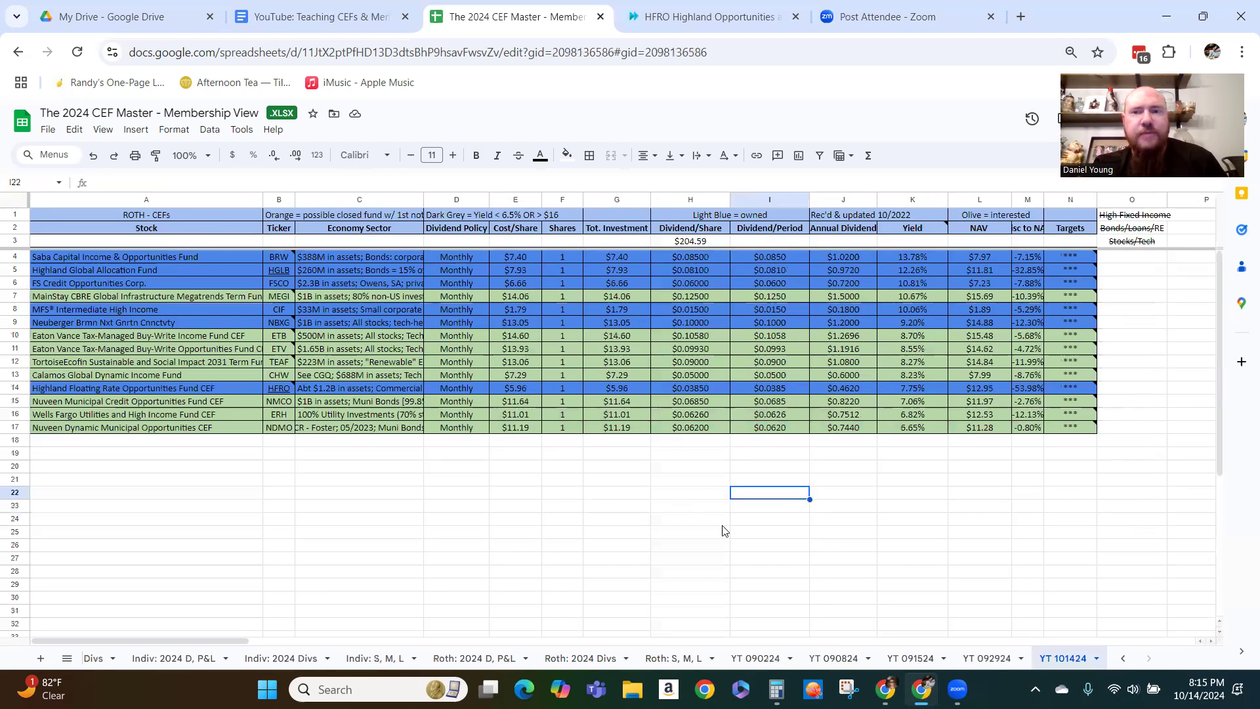
left_click(1114, 326)
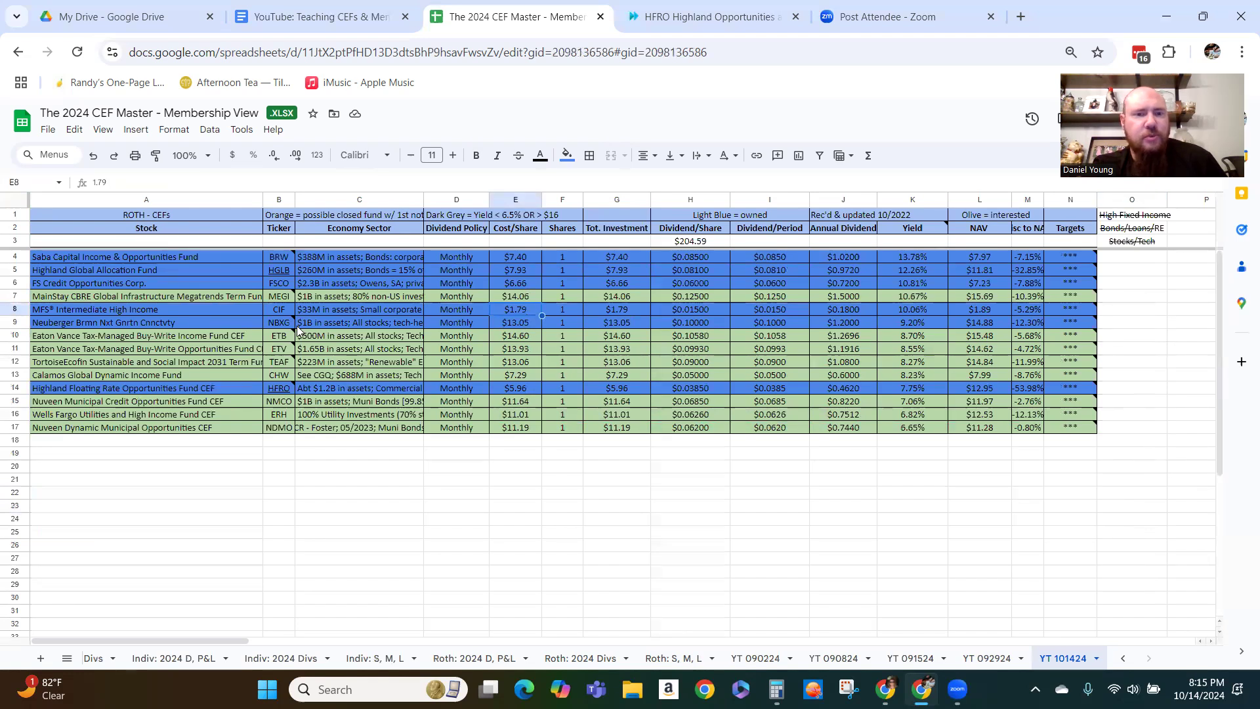
left_click(252, 352)
left_click(129, 449)
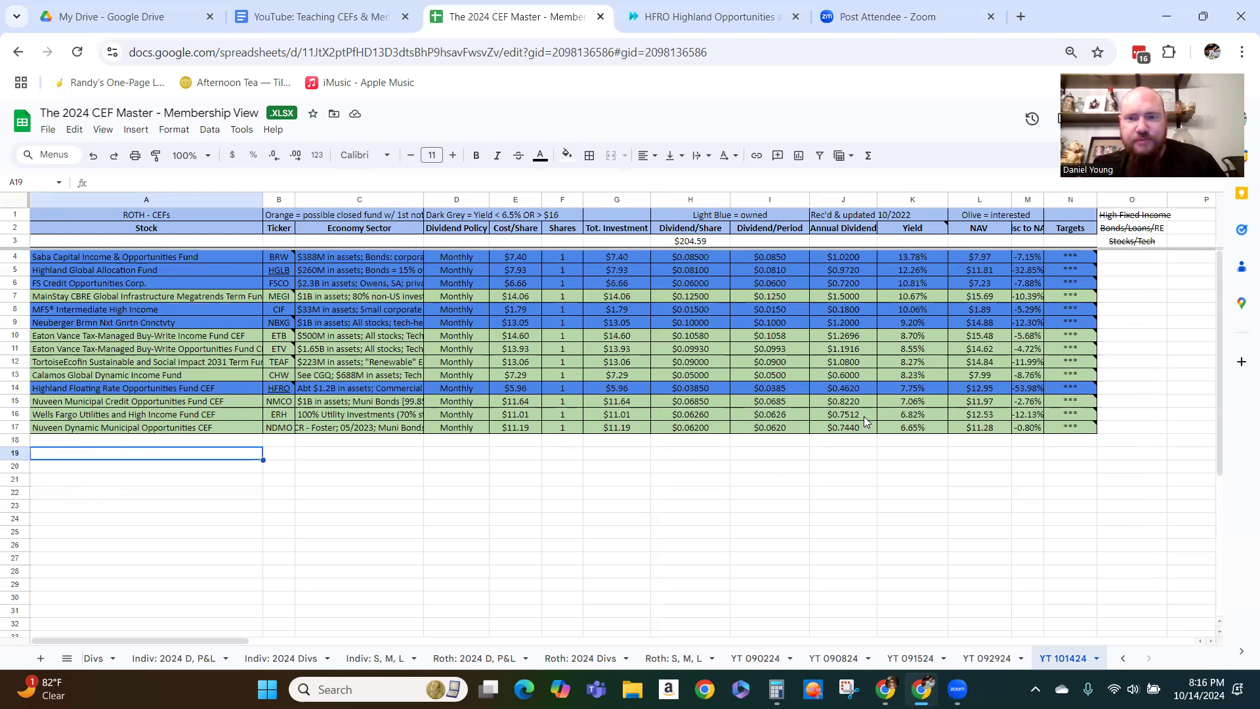
Delete the rows of the three lowest-yielding funds, NMCO, ERH and NDMO, from the end of the list
left_click(278, 428)
left_click(277, 416)
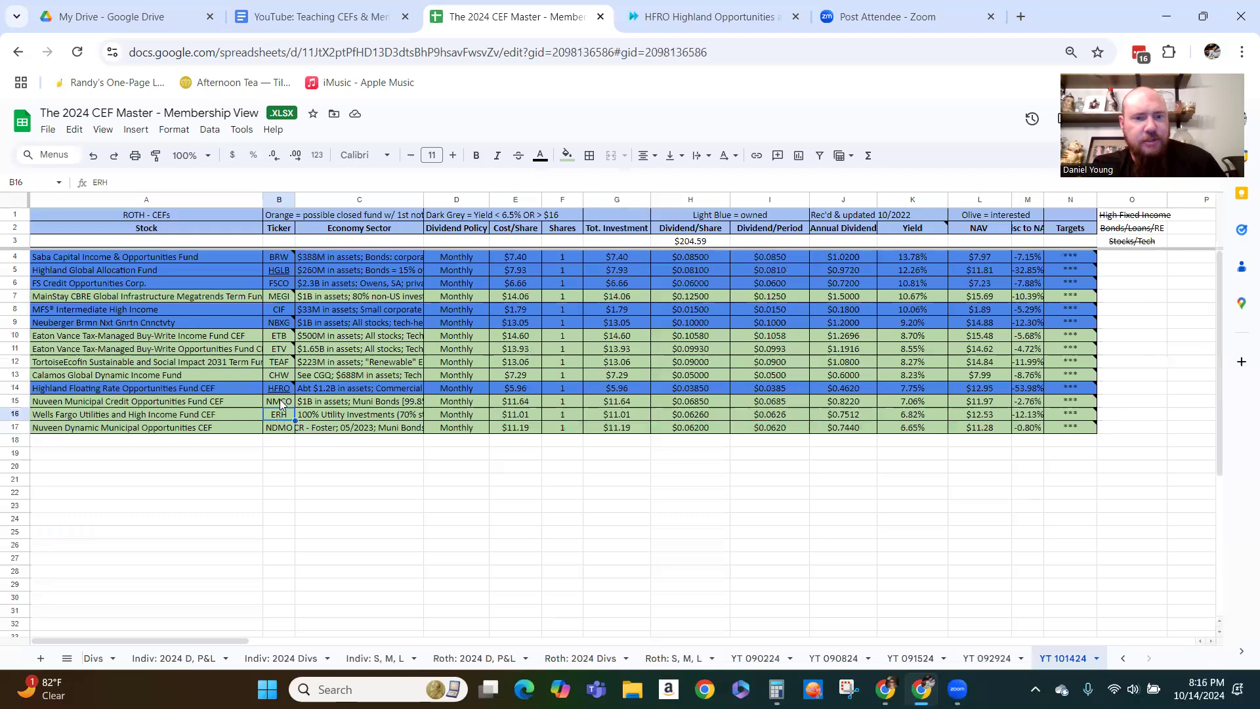
left_click(281, 403)
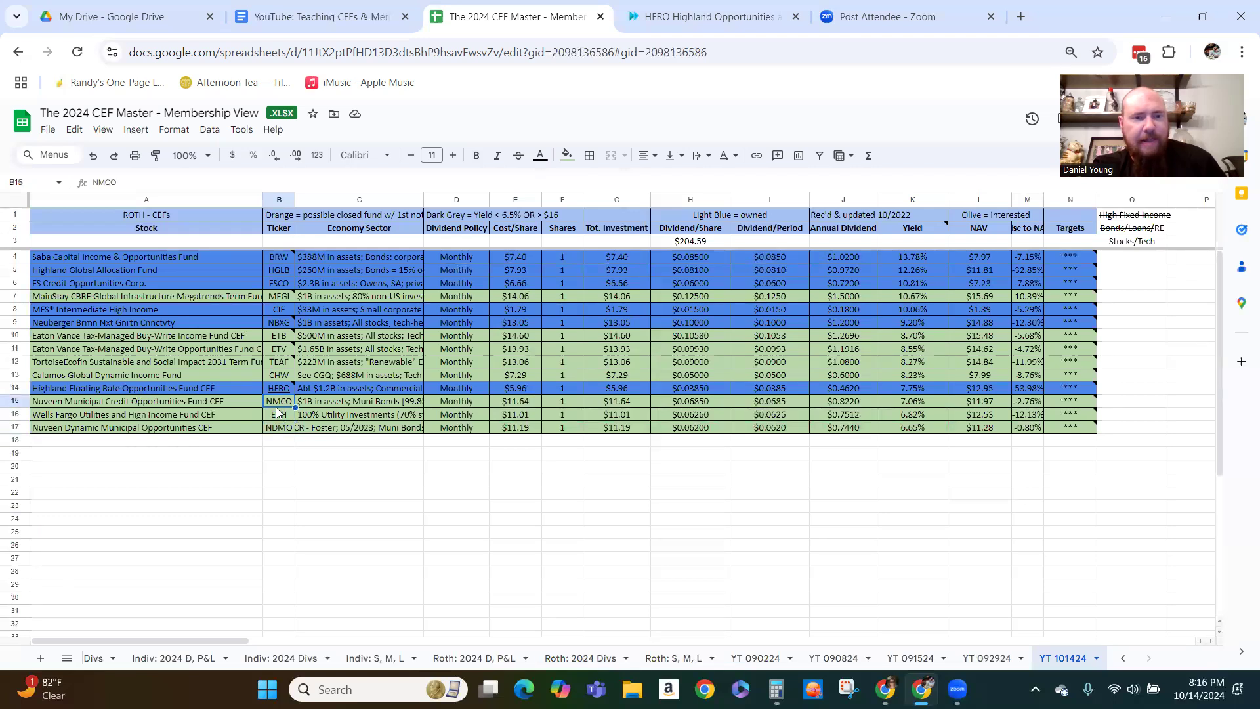
left_click(13, 401)
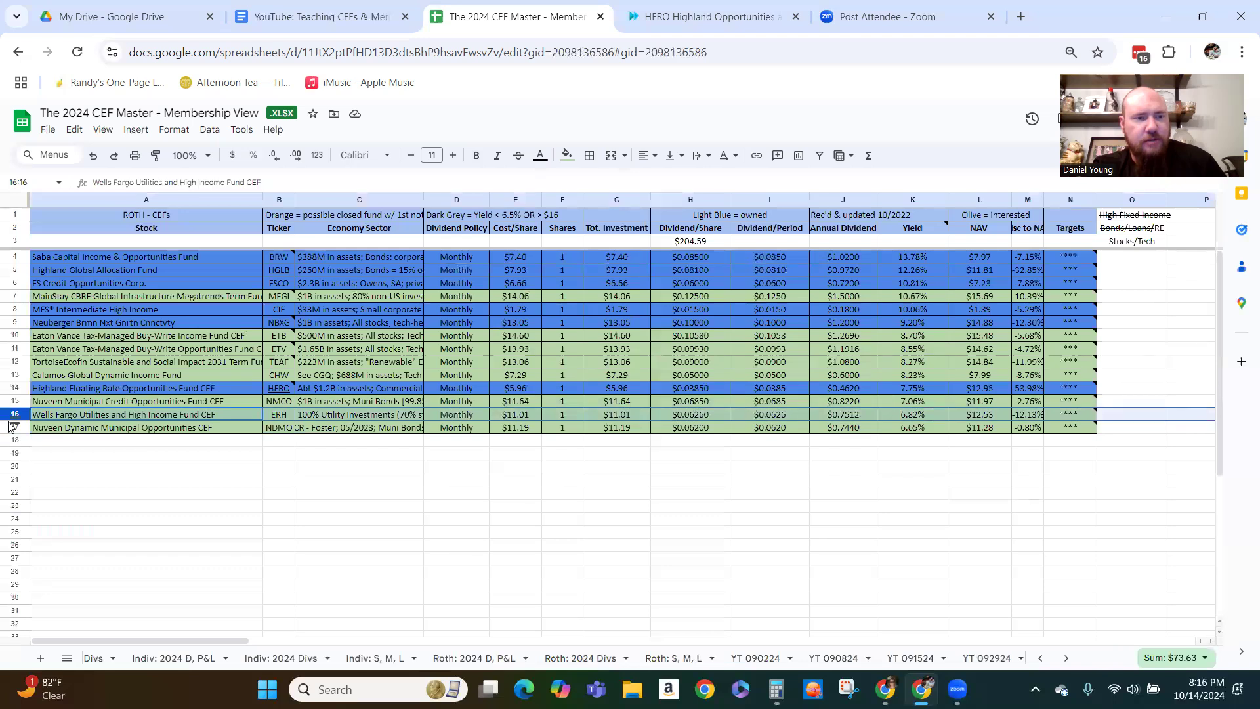
left_click(41, 467)
left_click_drag(19, 405, 20, 427)
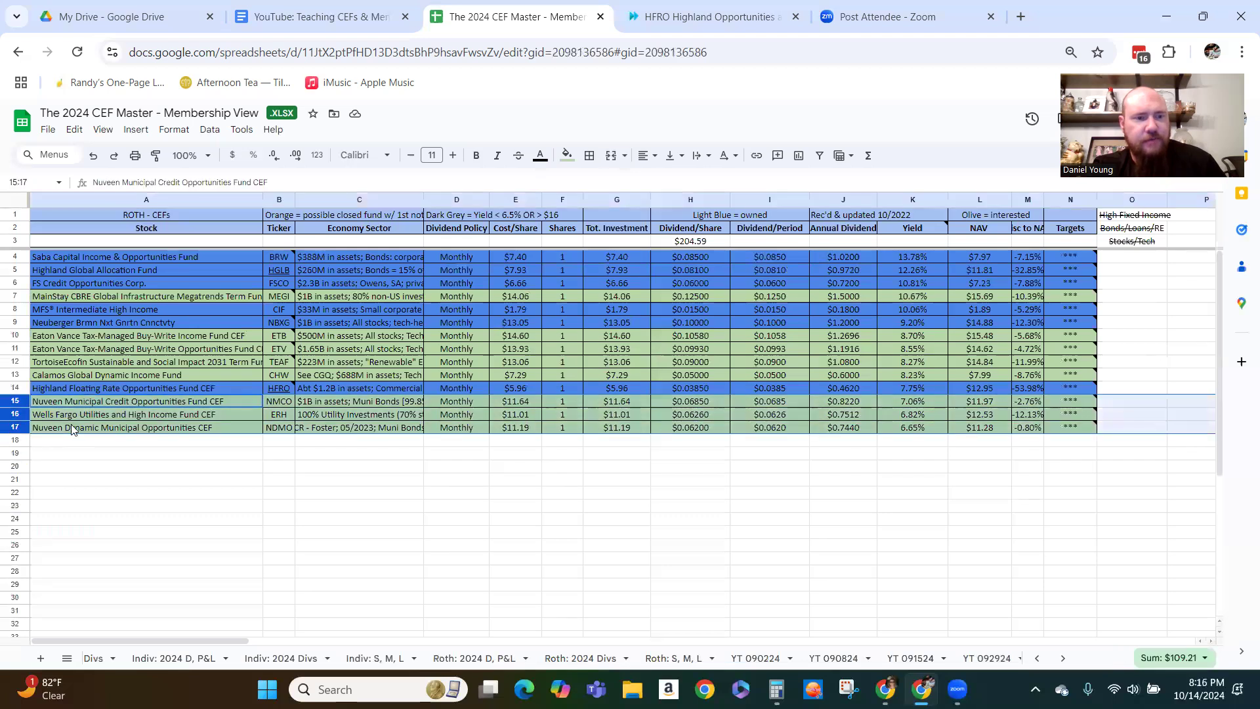
right_click(93, 422)
left_click(132, 473)
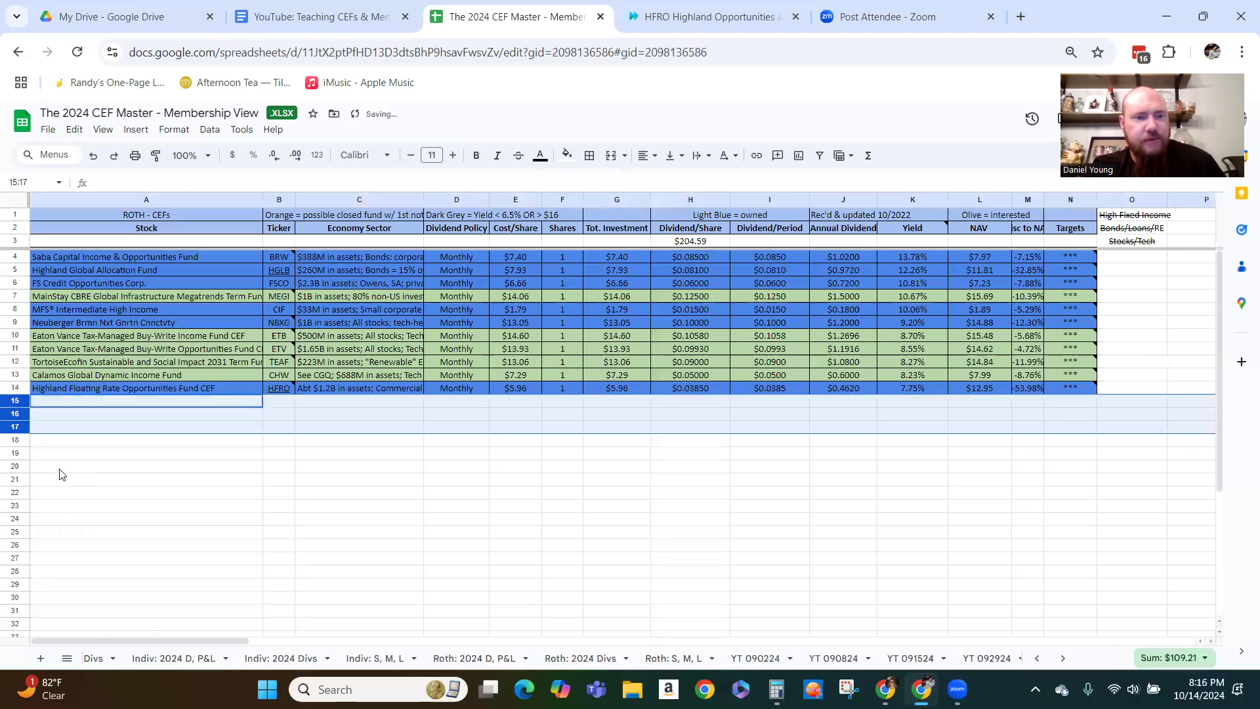
Delete the rows of the two Eaton Vance funds, ETB and ETV, and of Calamos Global Dynamic Income Fund (CHW)
left_click(33, 392)
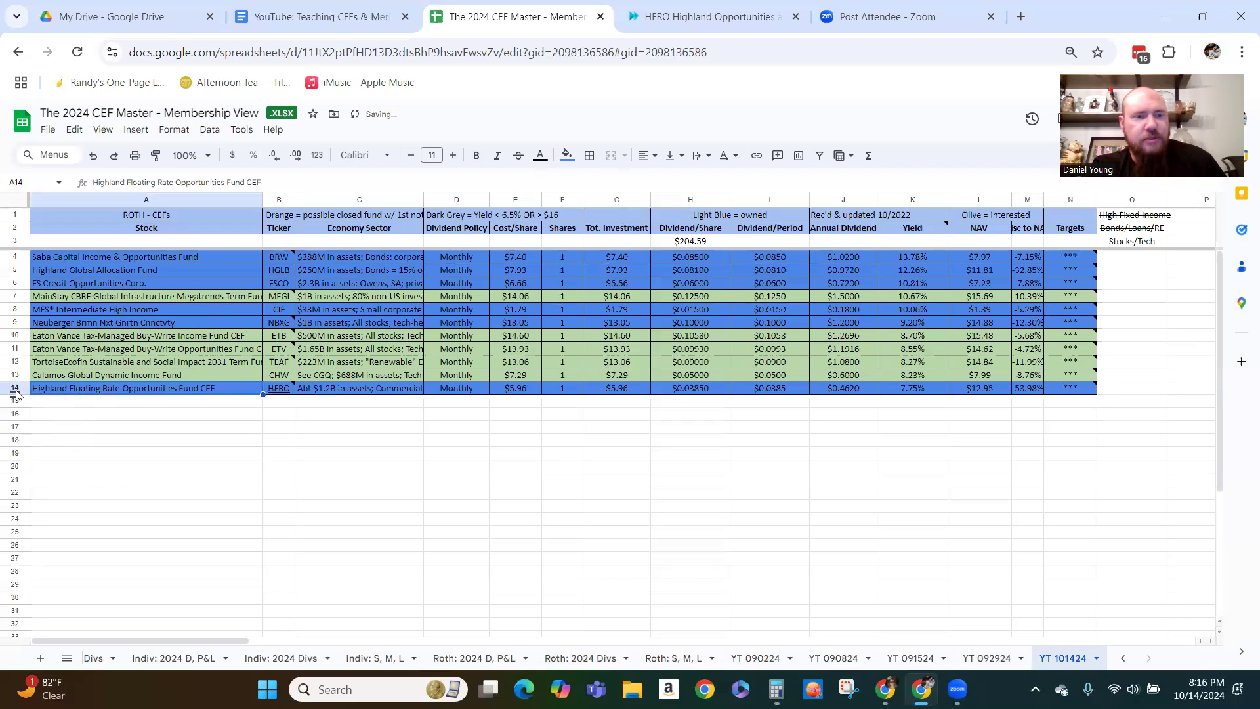
left_click_drag(22, 377, 20, 359)
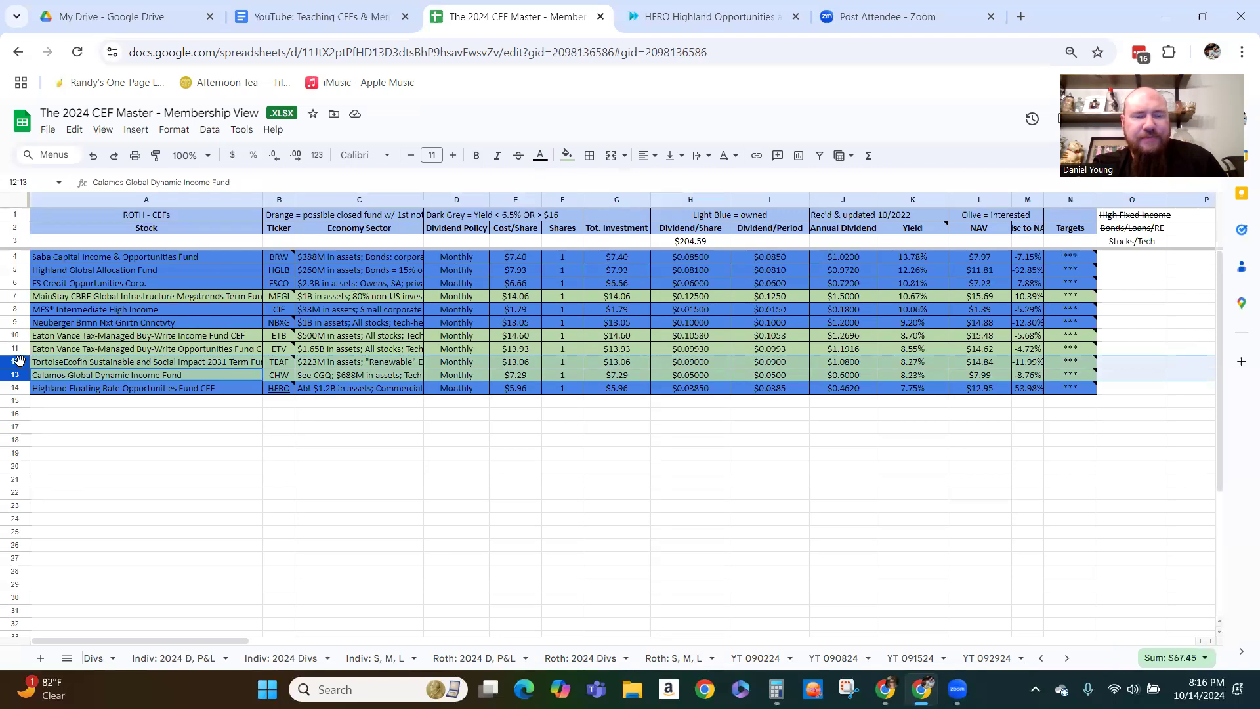
left_click(335, 453)
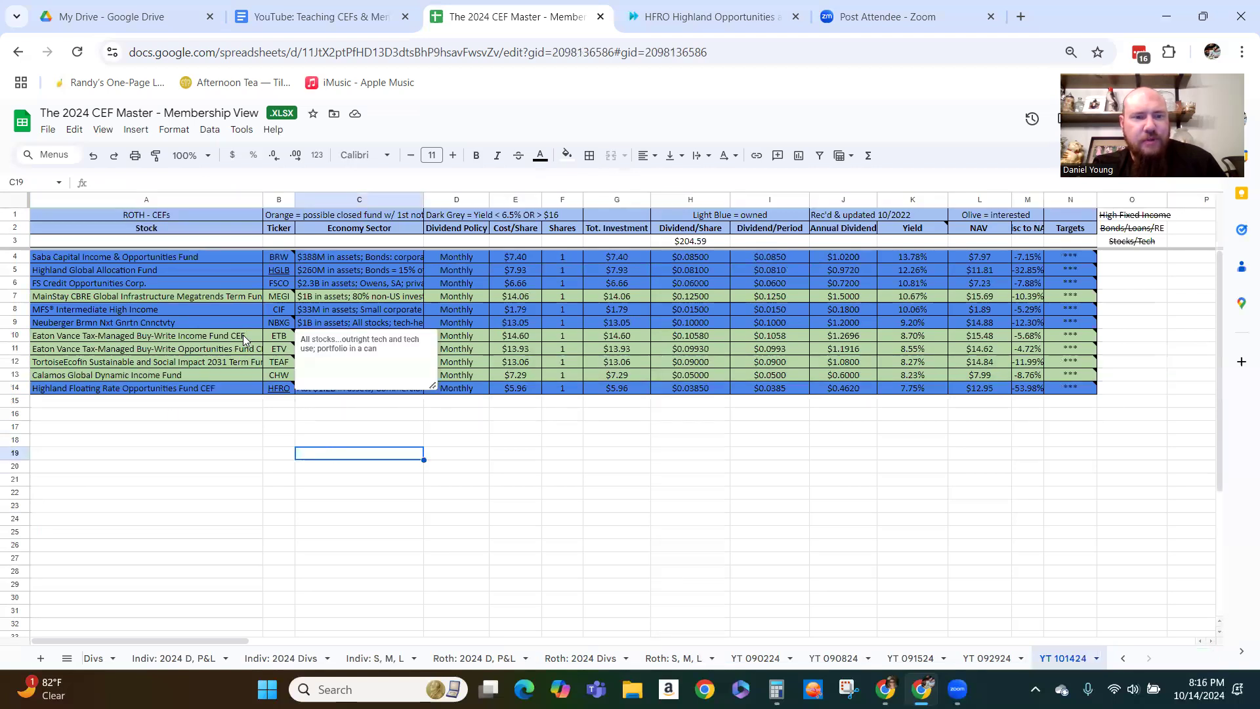
left_click_drag(19, 334, 20, 349)
right_click(20, 349)
left_click(78, 473)
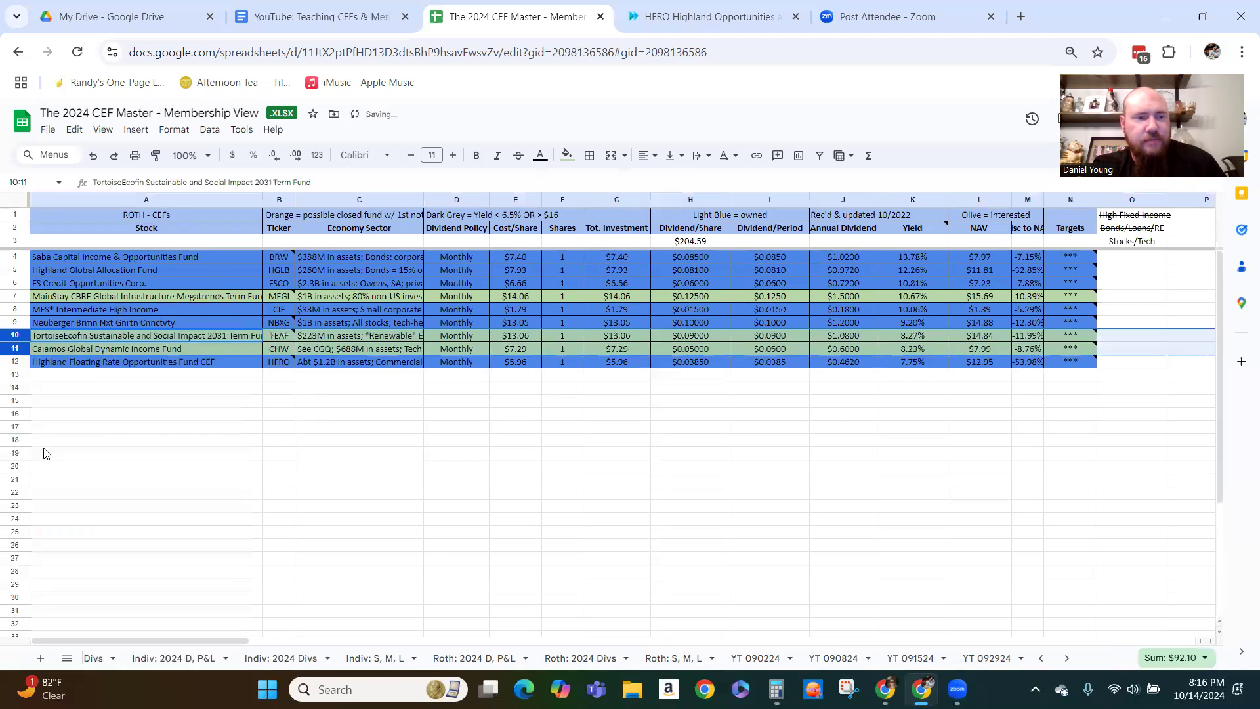
left_click(42, 445)
right_click(22, 348)
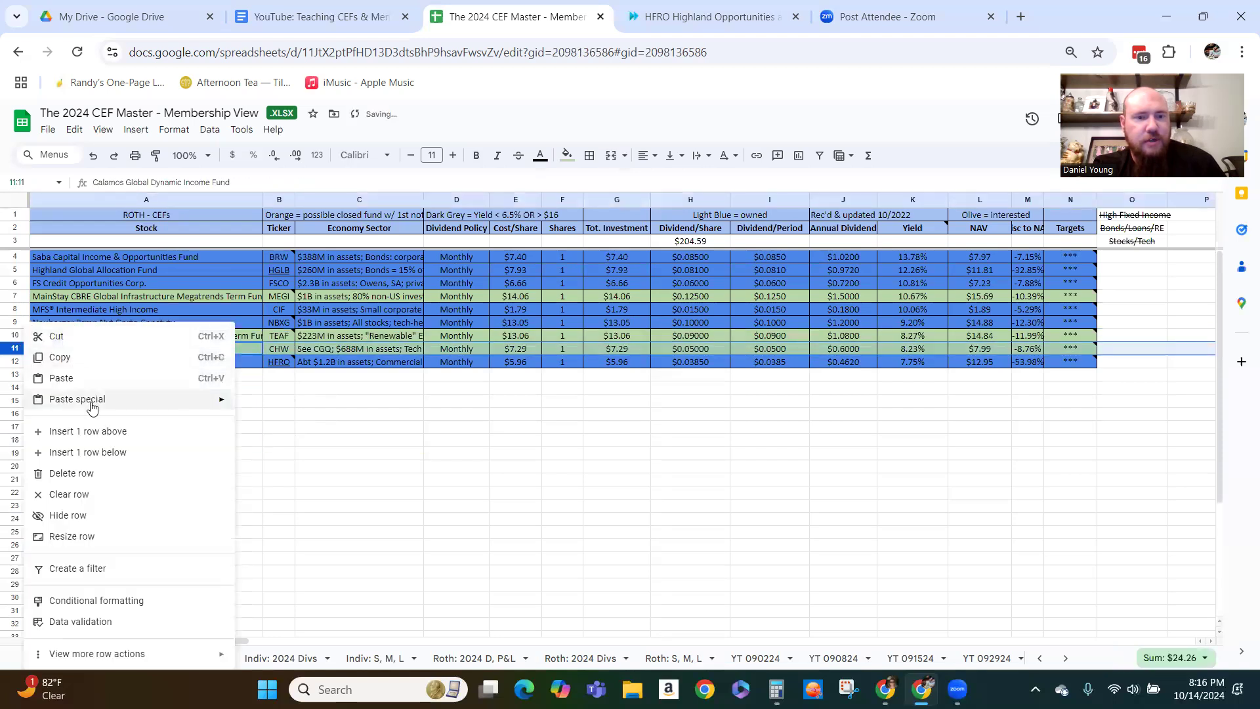
left_click(131, 468)
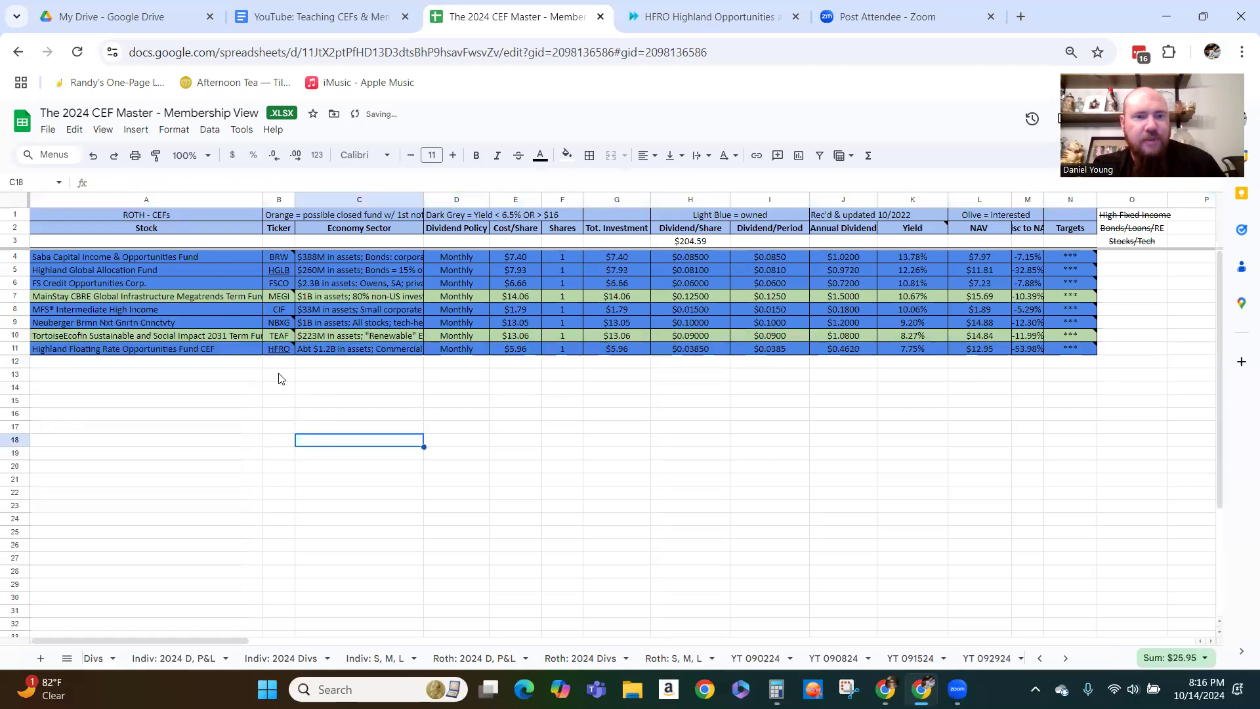
Read the note on the TEAF ticker and delete the rows of TEAF and Neuberger's NBXG
left_click(240, 339)
mouse_move(277, 345)
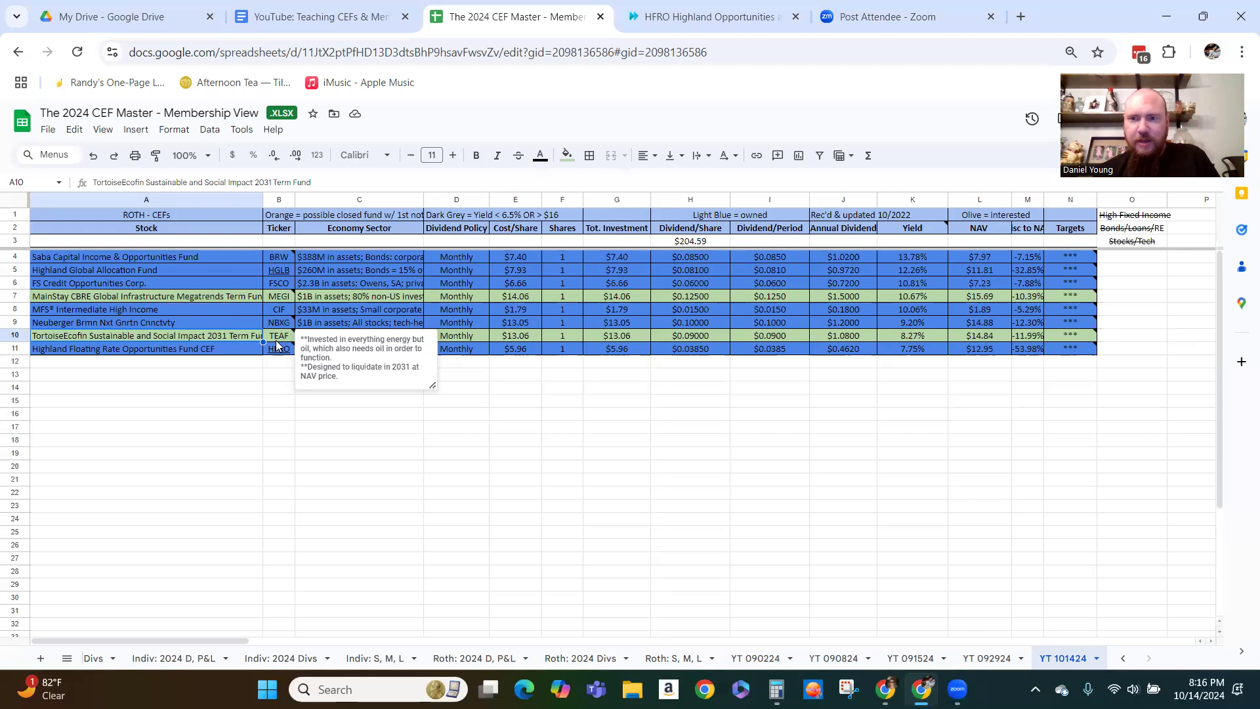
left_click(242, 456)
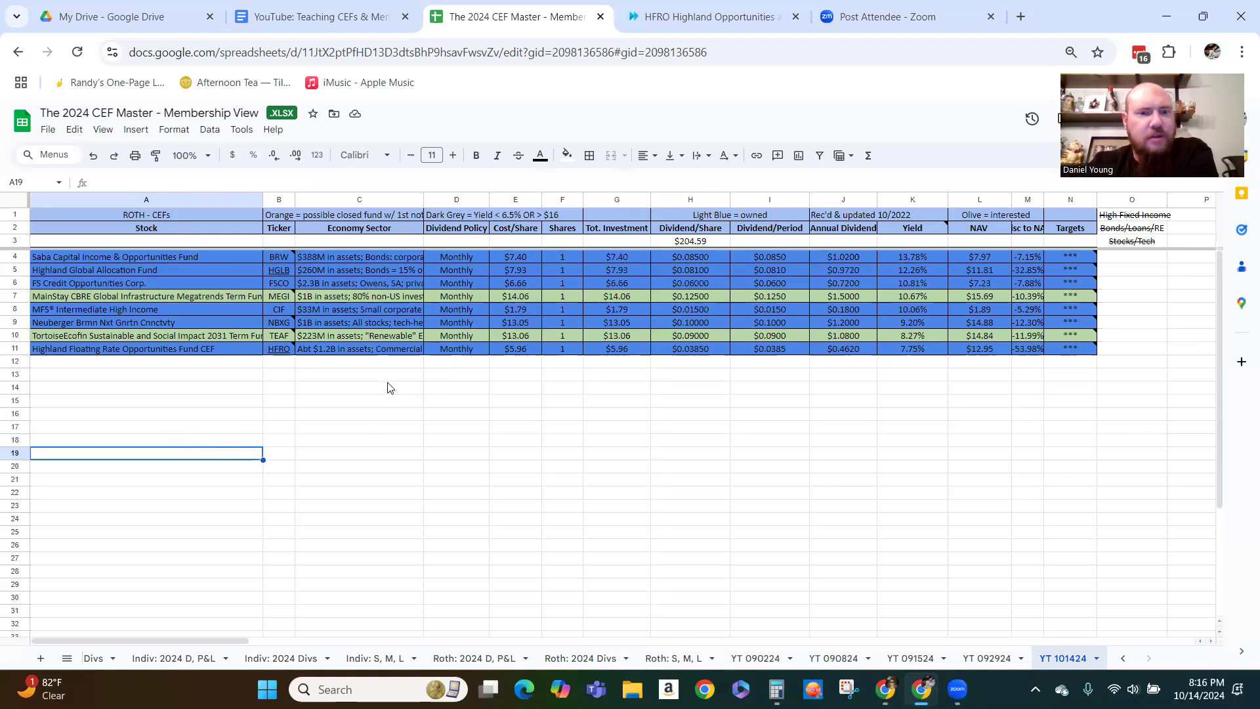
right_click(18, 335)
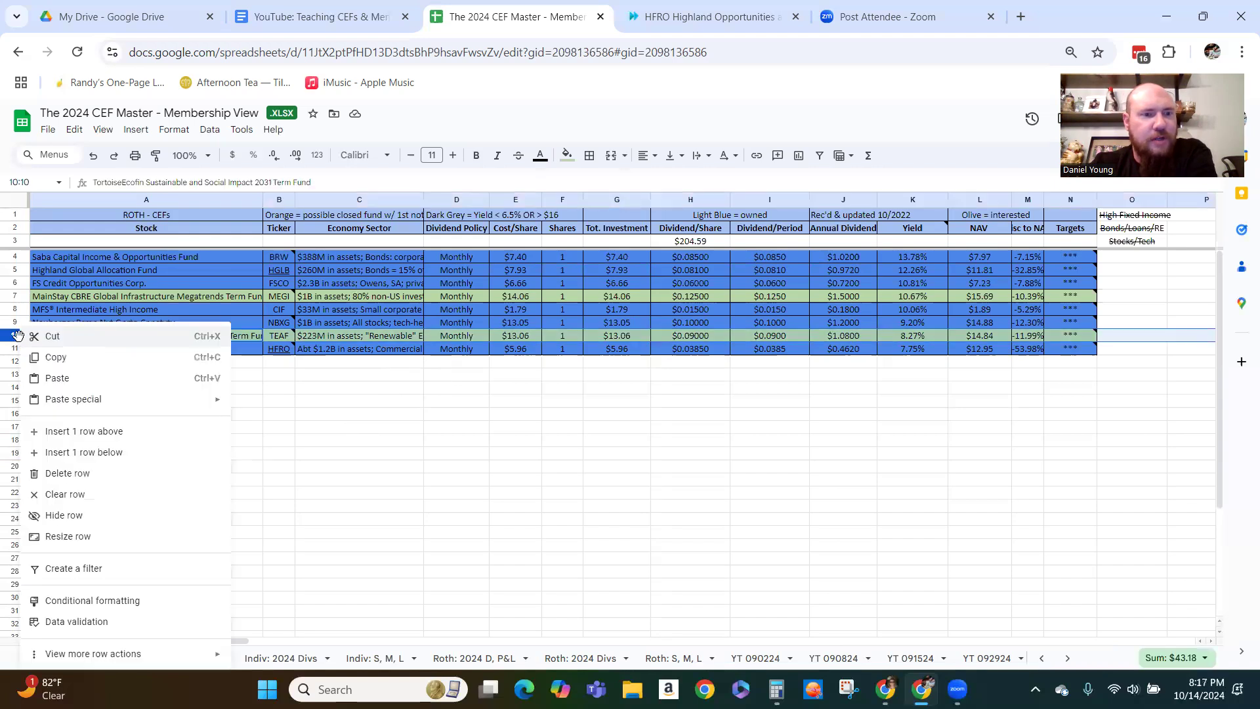
left_click(67, 472)
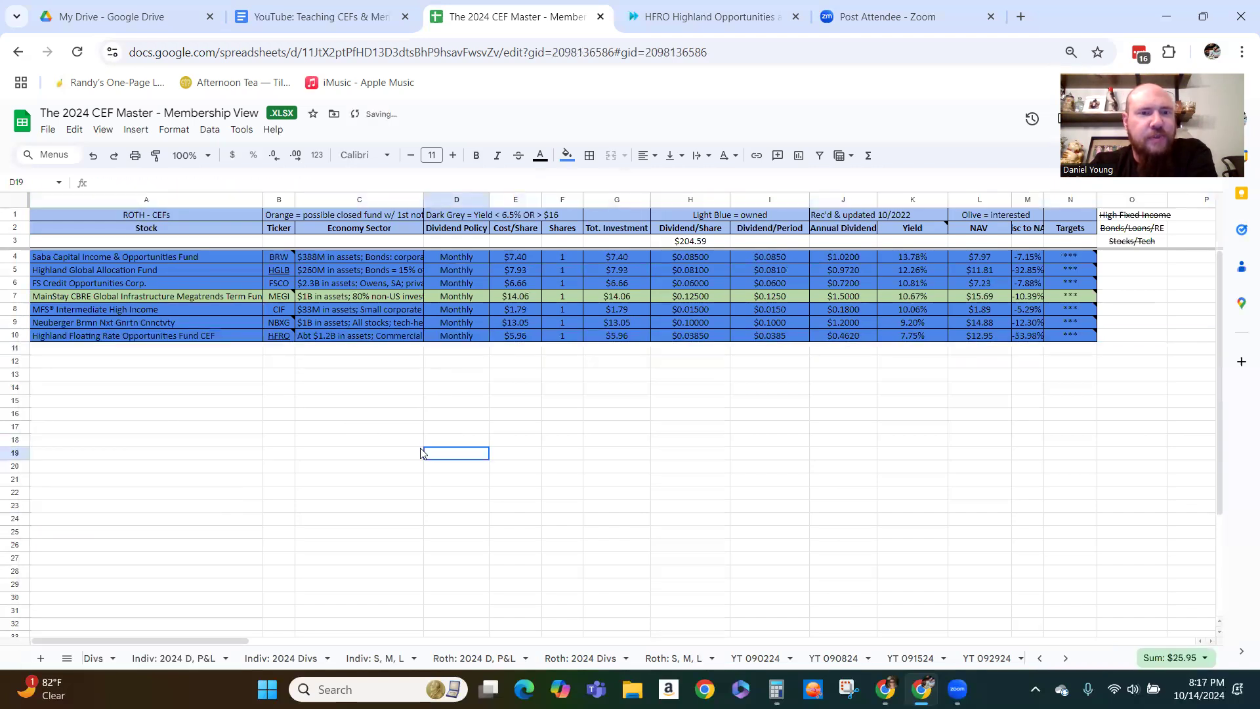
right_click(18, 322)
left_click(46, 470)
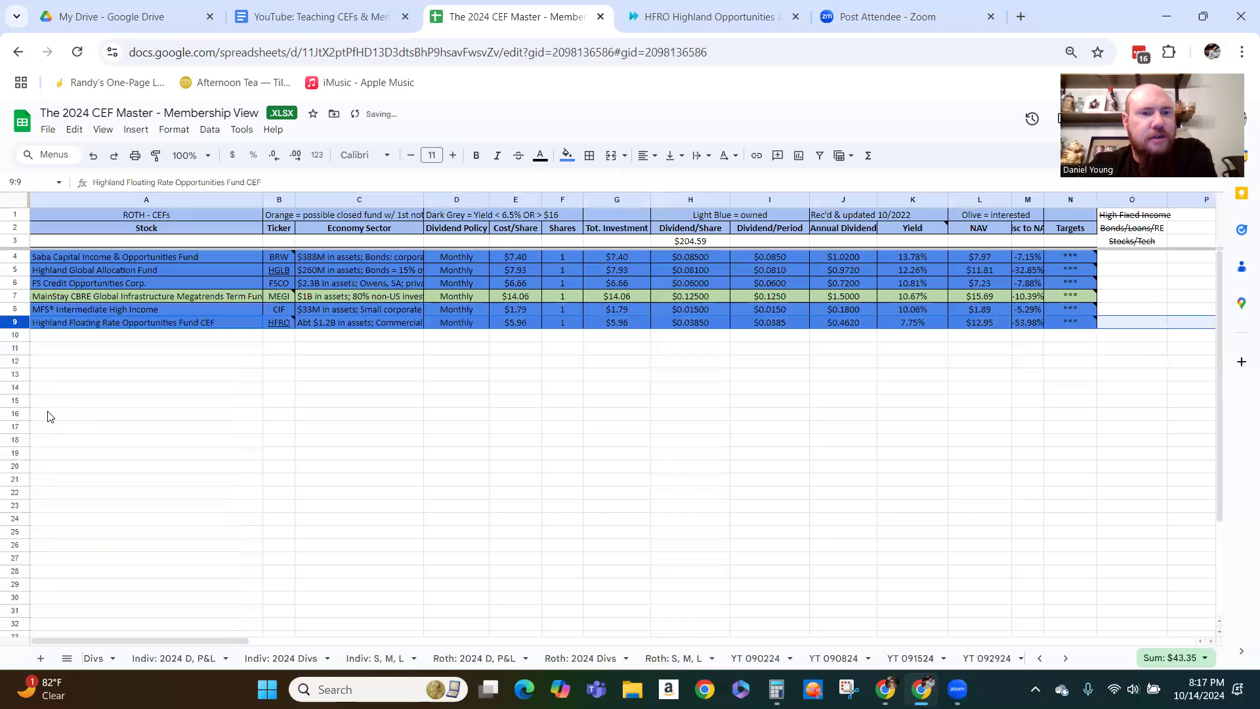
Check the Economy Sector of MFS Intermediate High Income (CIF) and delete its row together with the MainStay MEGI row
left_click(18, 309)
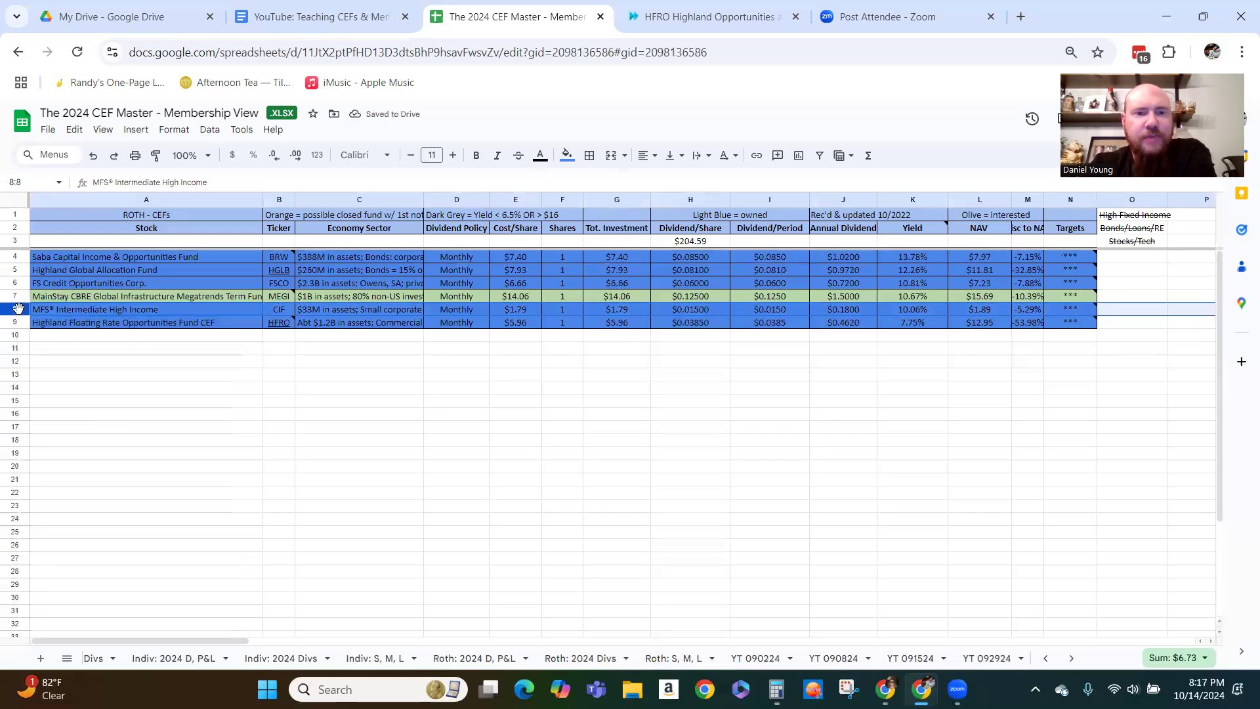
left_click(331, 313)
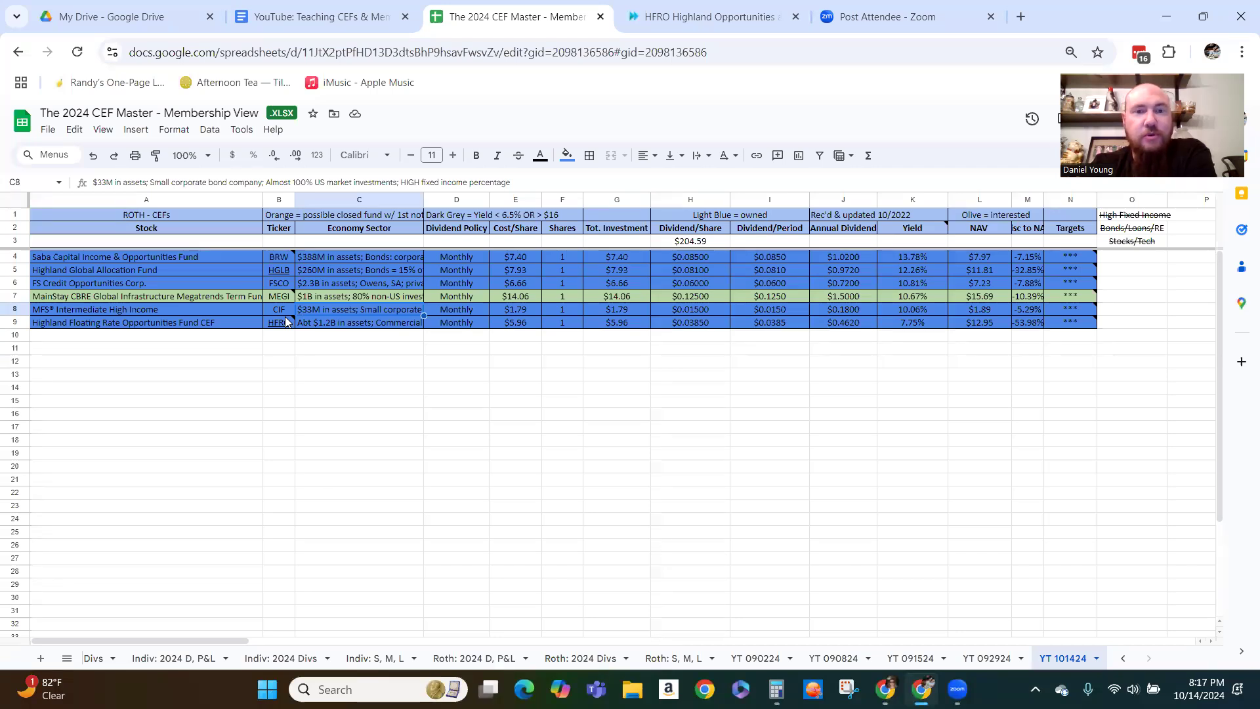
right_click(22, 310)
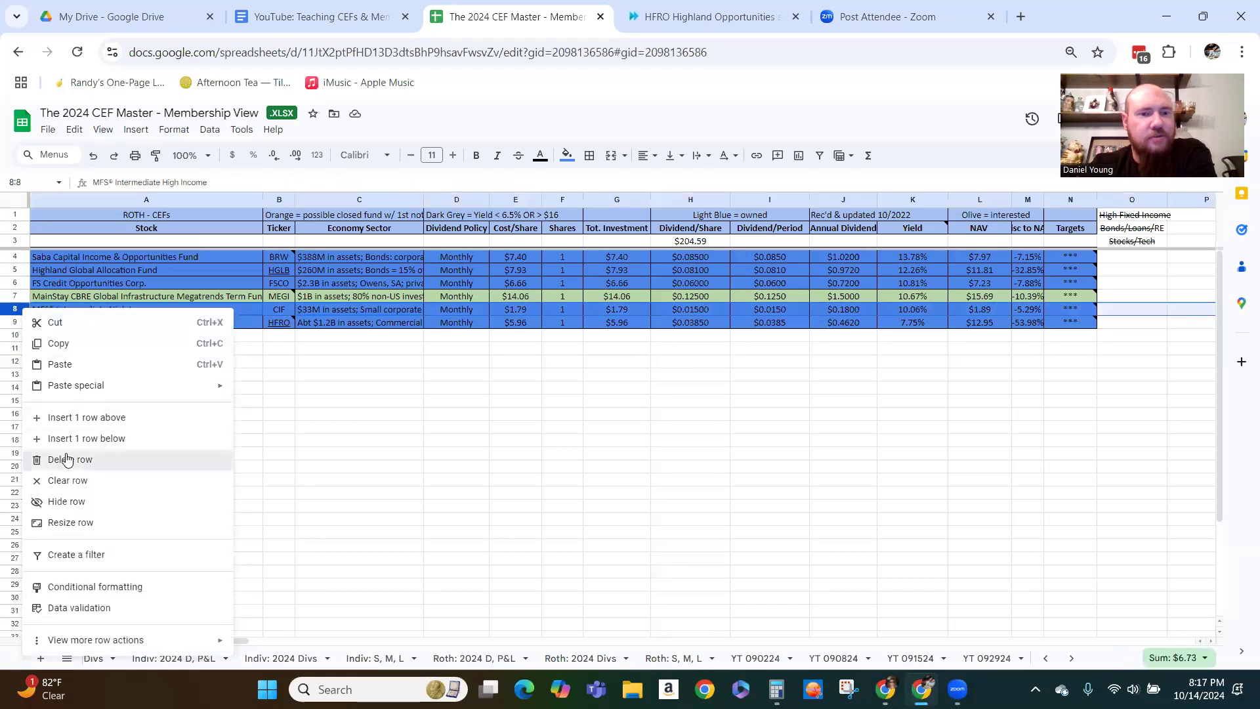
left_click(71, 460)
left_click(13, 296)
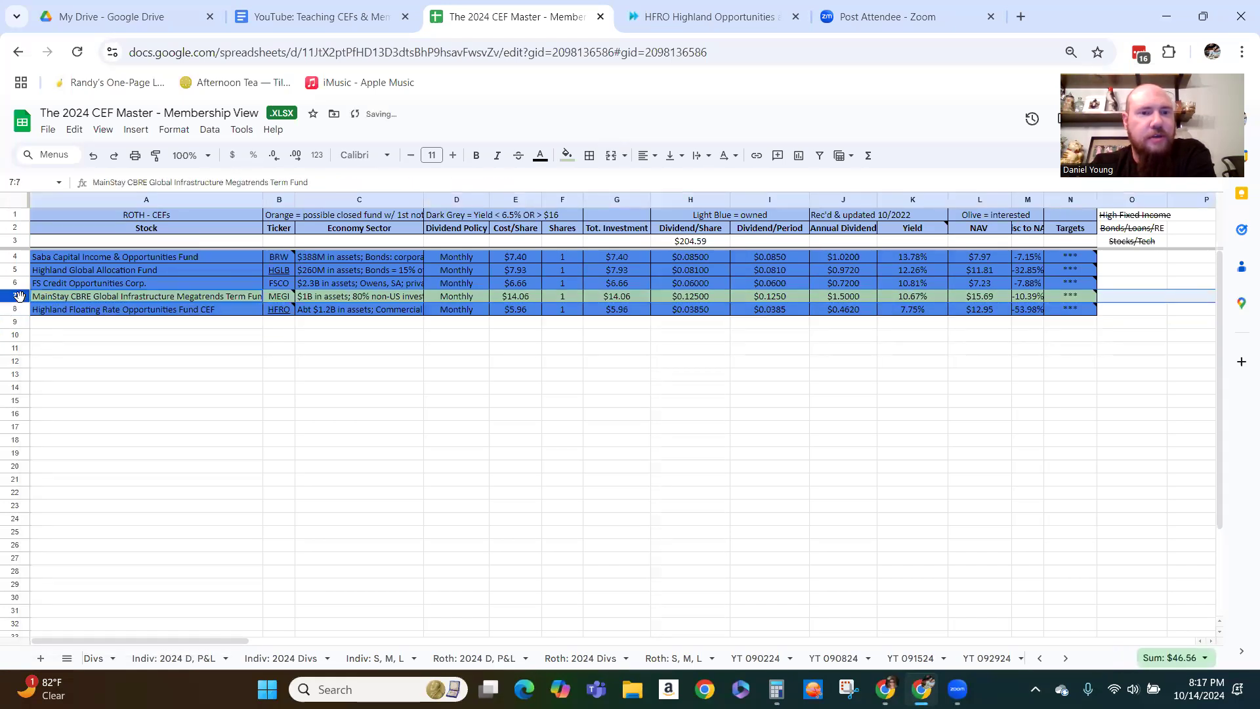
right_click(12, 296)
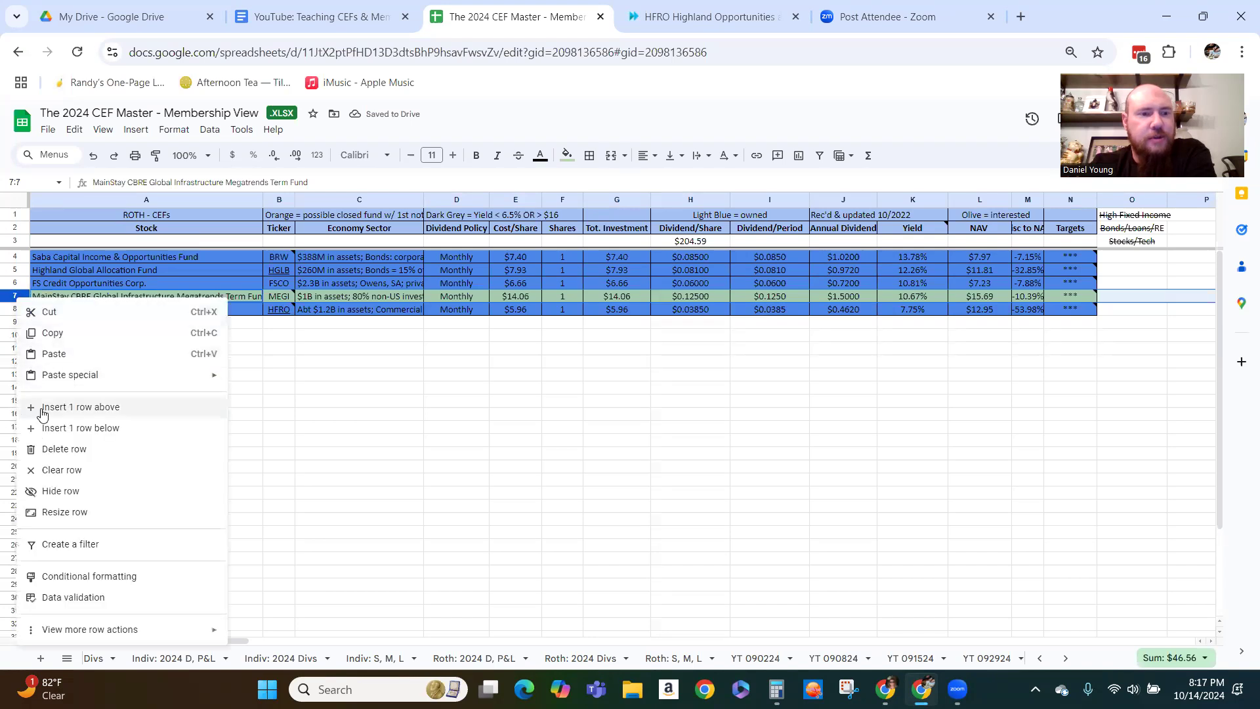
left_click(58, 448)
left_click(60, 326)
Check the Economy Sector entries of FSCO and BRW and delete both funds' rows
left_click(14, 282)
left_click(359, 283)
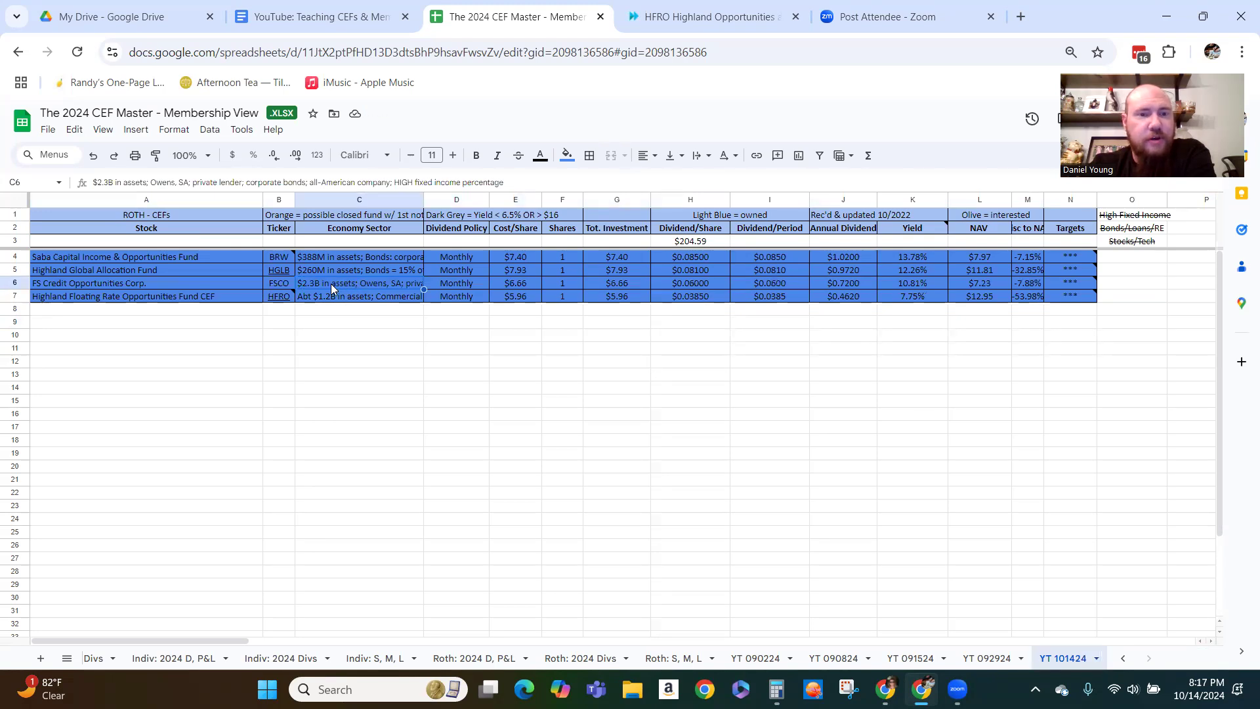
left_click(336, 260)
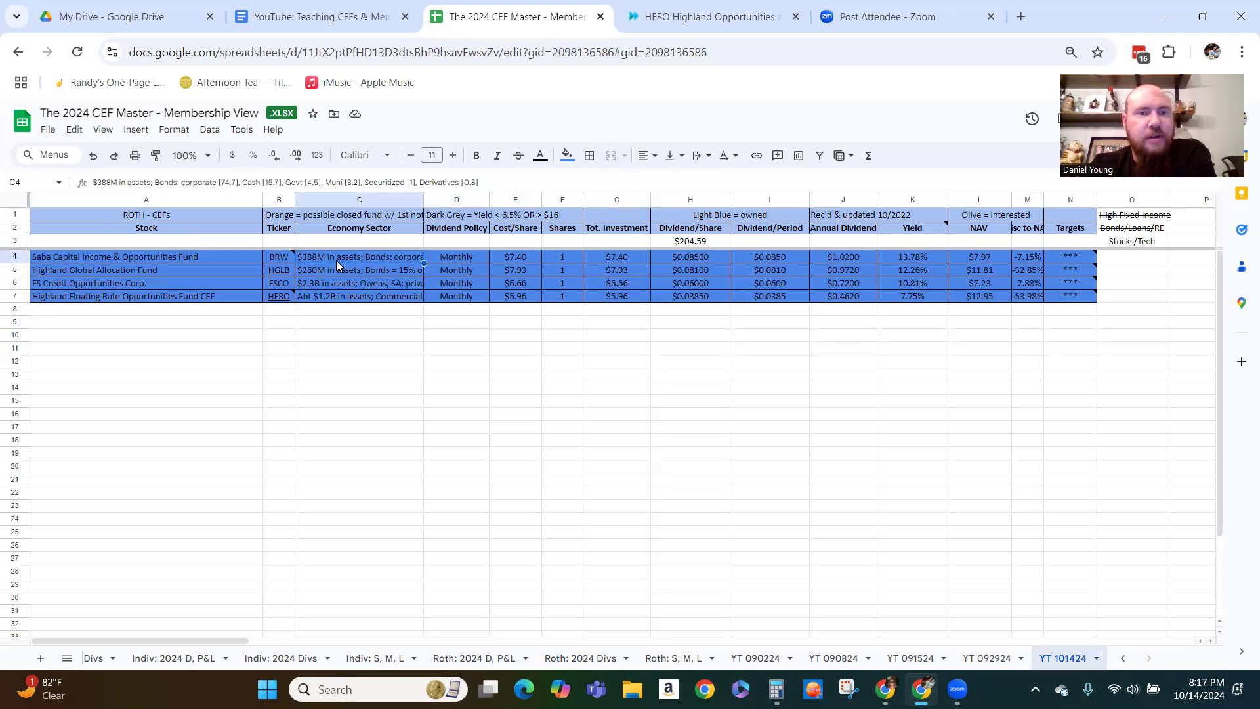
left_click(19, 256)
right_click(22, 254)
left_click(52, 411)
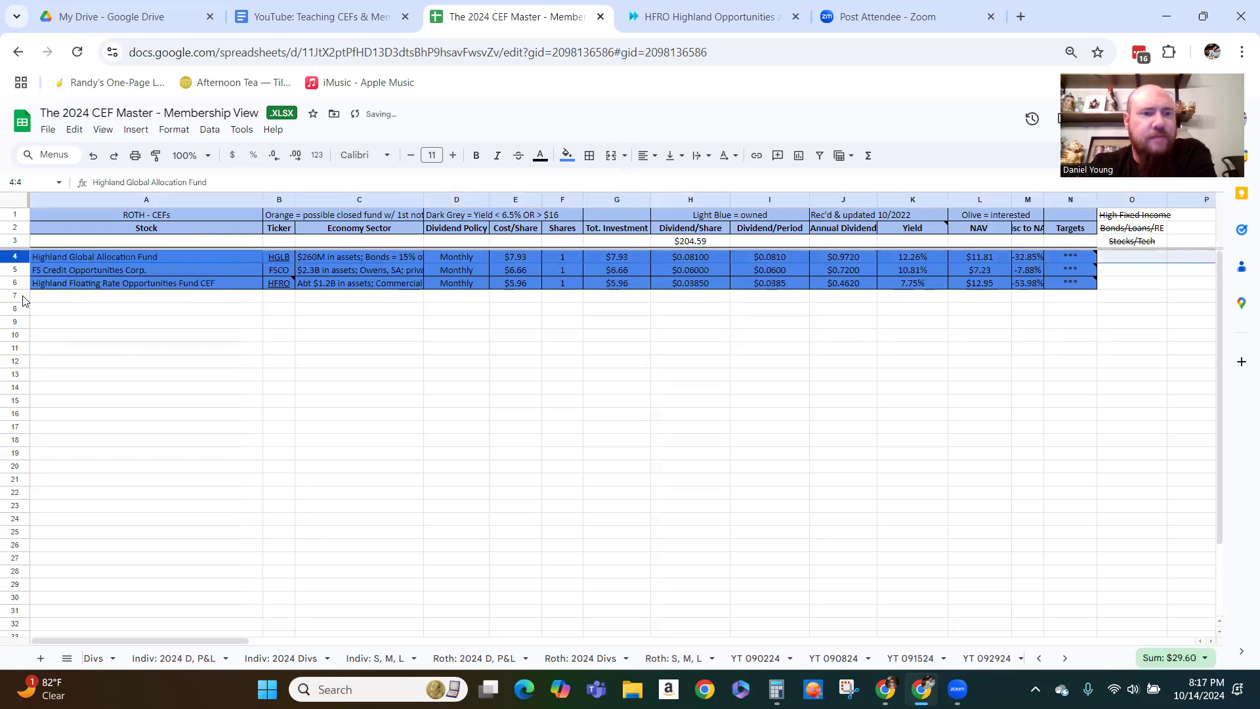
left_click(22, 269)
right_click(21, 270)
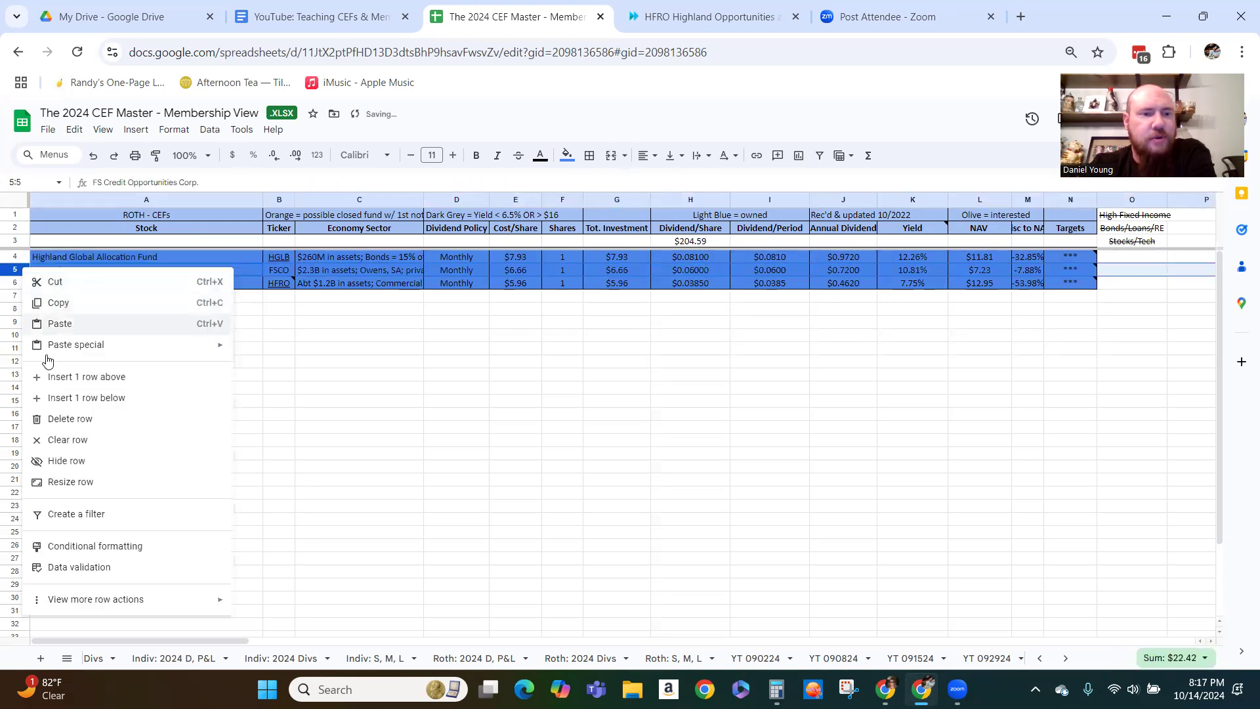
left_click(52, 415)
Review the bond, real estate and other sector shares of Highland Global Allocation Fund in C4 and delete its row
left_click(339, 259)
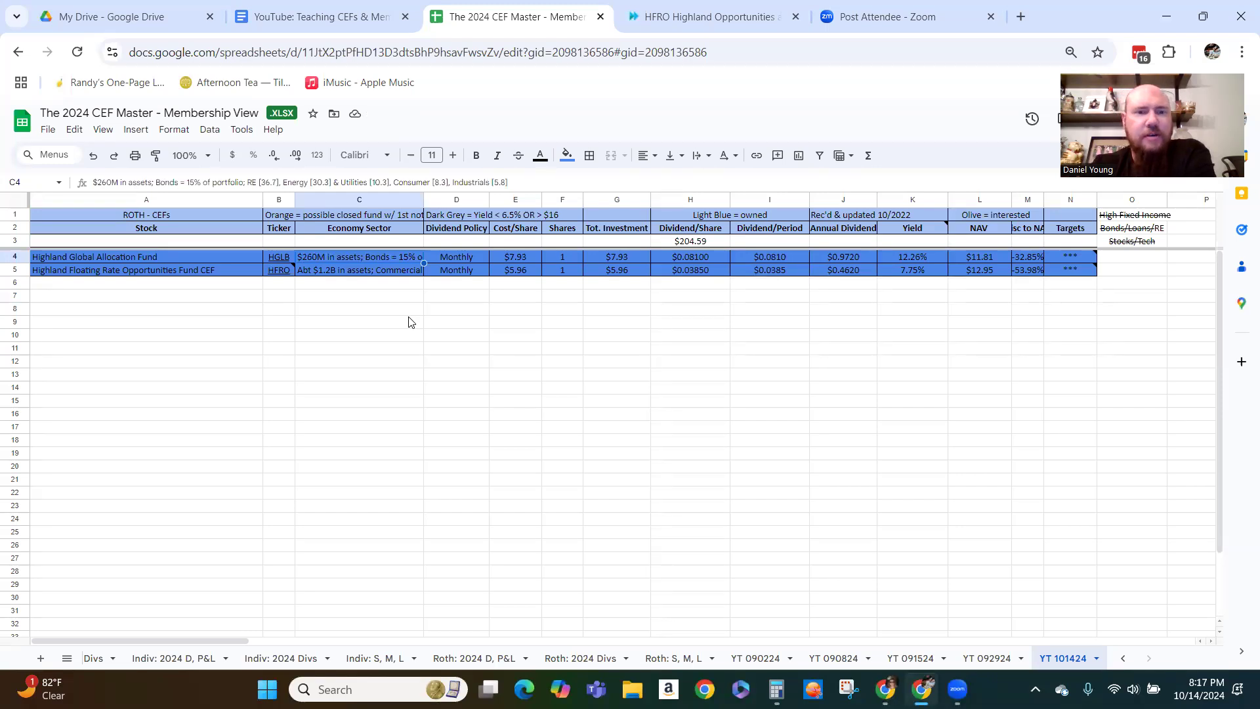
left_click(359, 181)
left_click_drag(287, 182, 299, 181)
left_click_drag(179, 183, 159, 184)
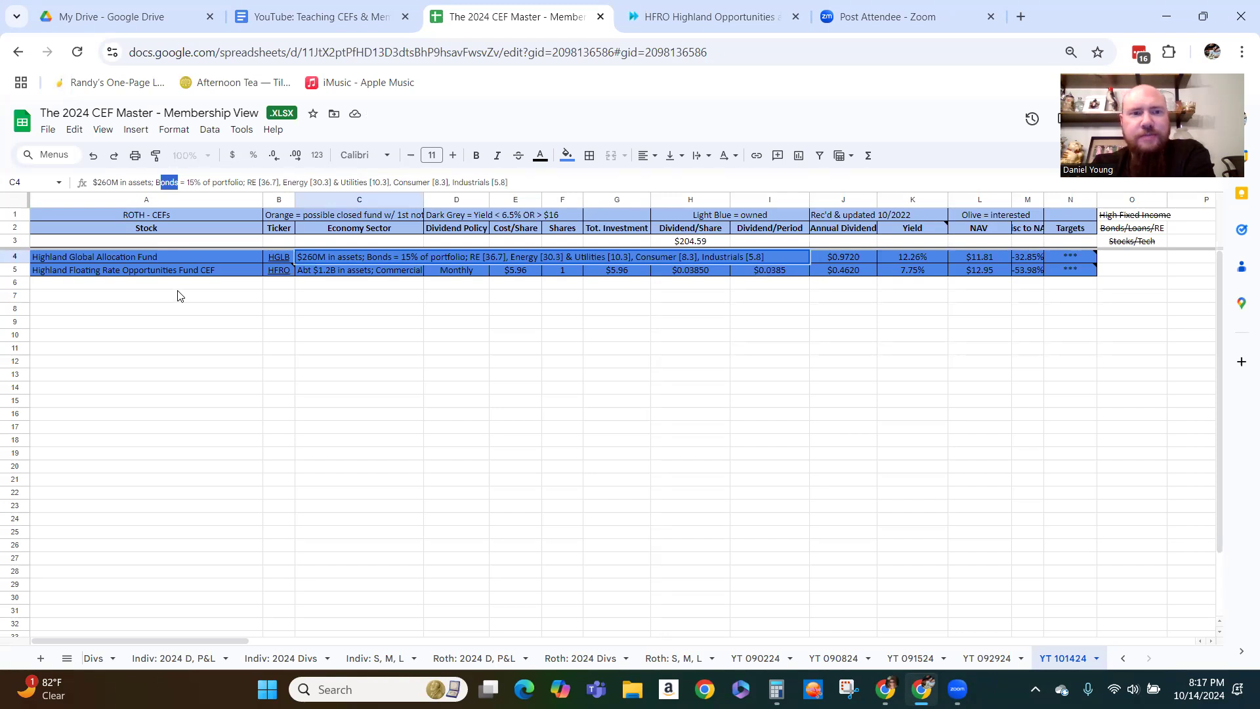
left_click_drag(214, 183, 232, 186)
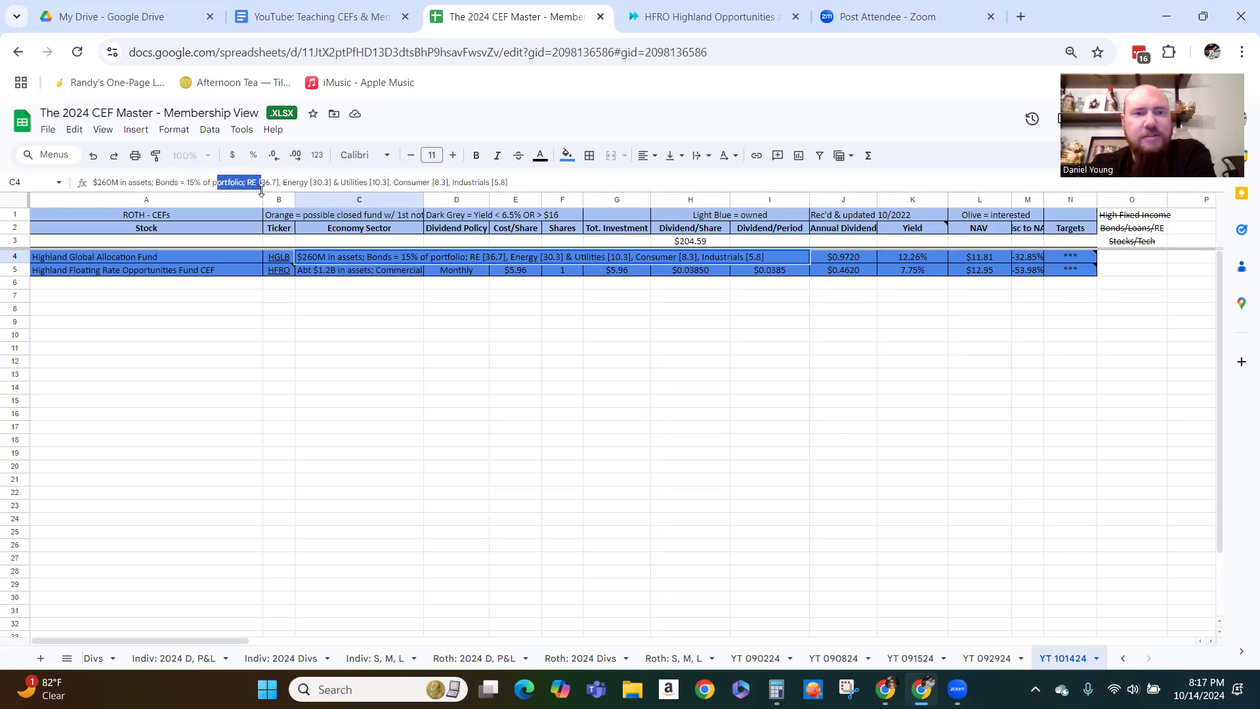
left_click_drag(265, 189, 272, 187)
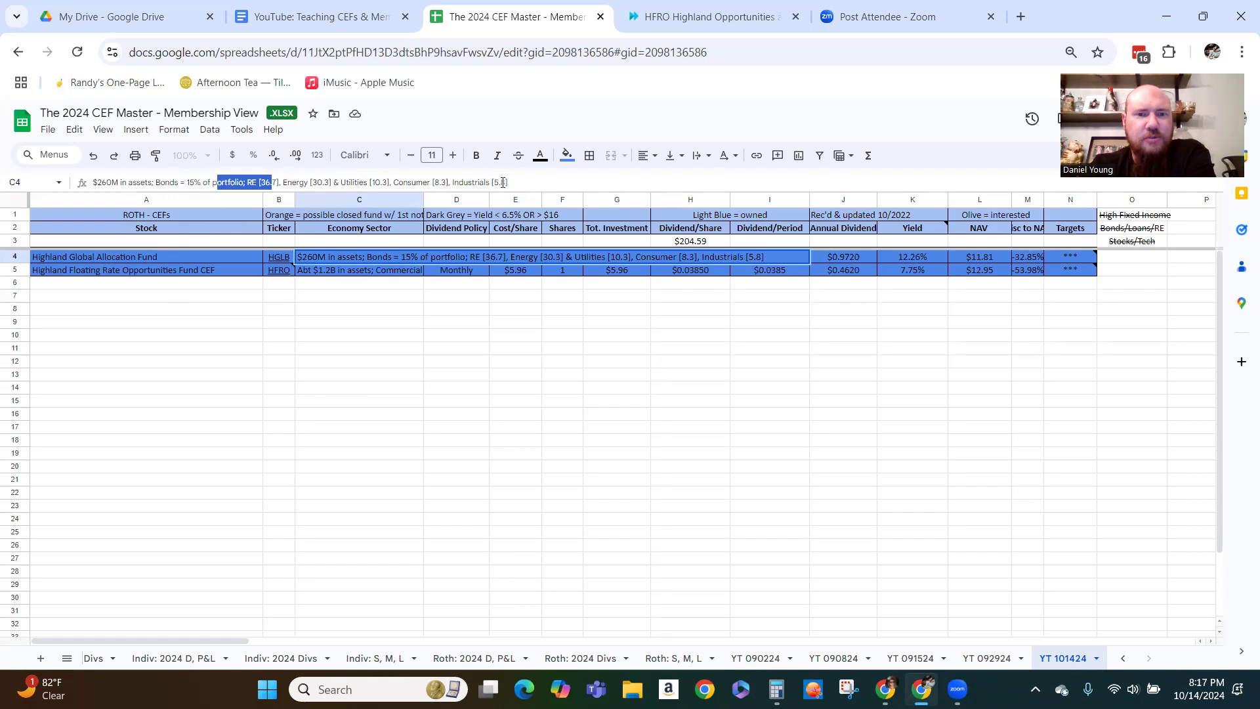
left_click(198, 313)
right_click(16, 260)
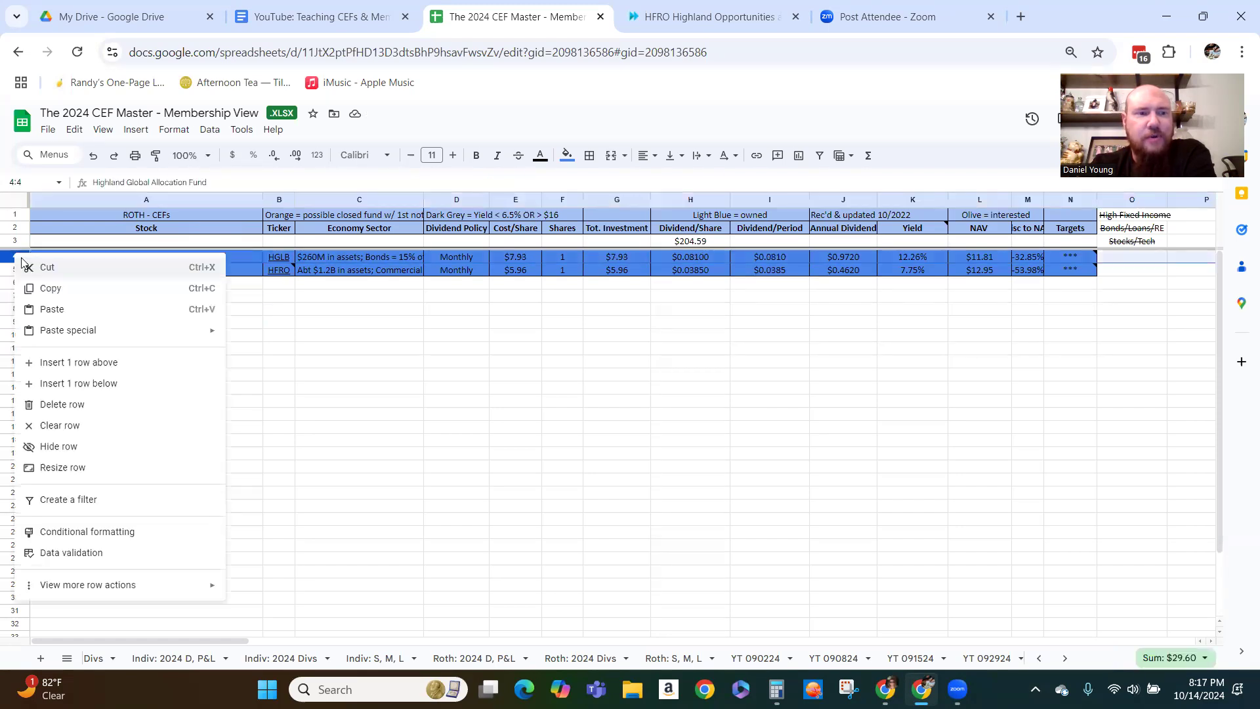
left_click(53, 407)
left_click(374, 383)
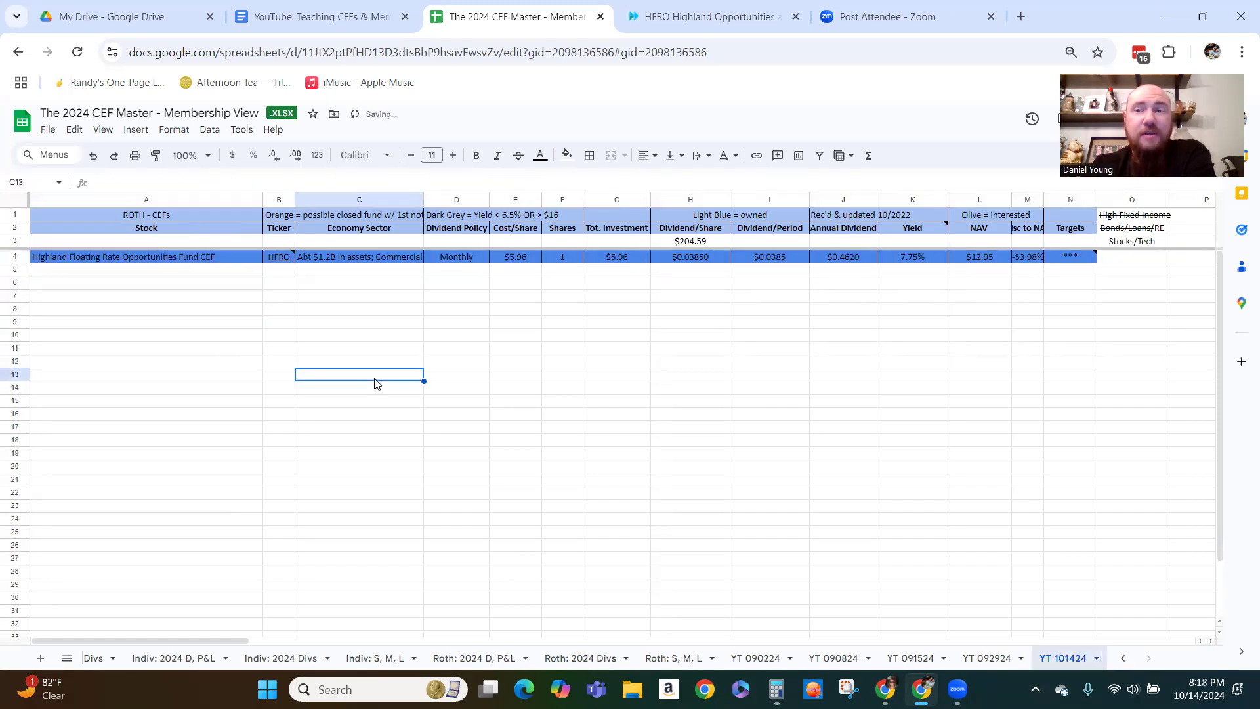
Review the three-star funds on the CEF Master sheet and return to YT 101424 to examine HFRO's Discount to NAV
left_click(1123, 658)
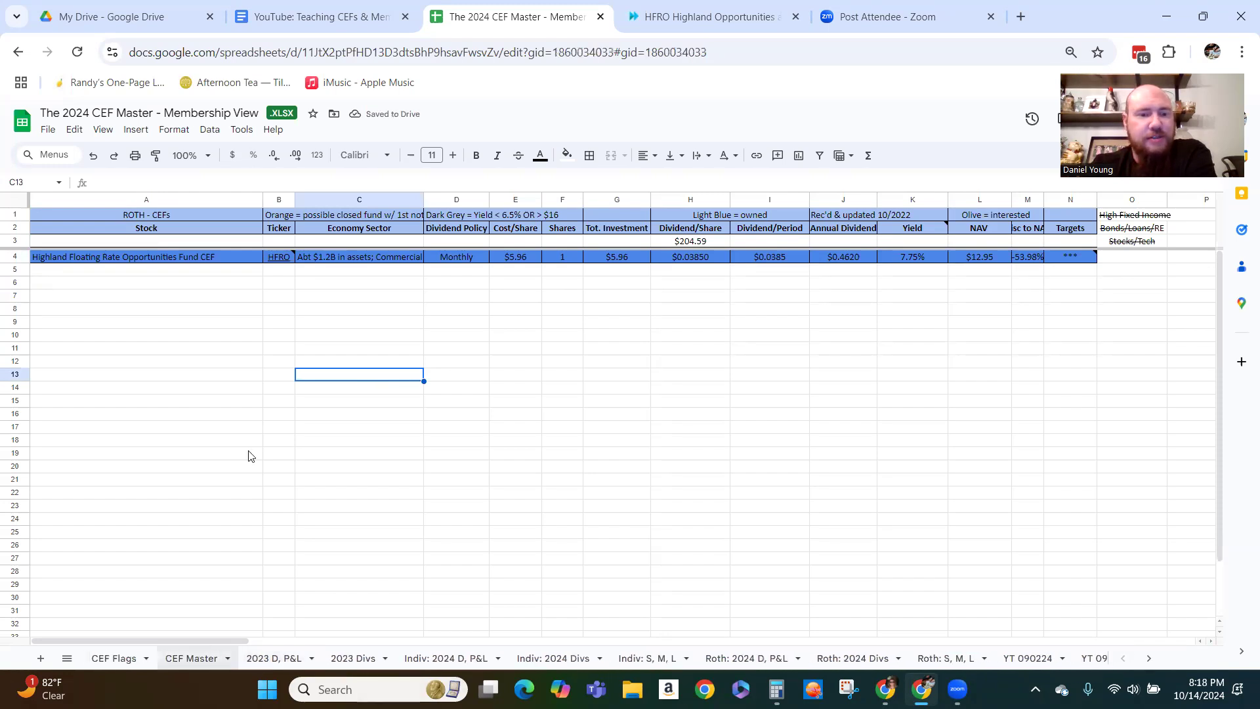
left_click(200, 658)
left_click_drag(1114, 446, 1102, 242)
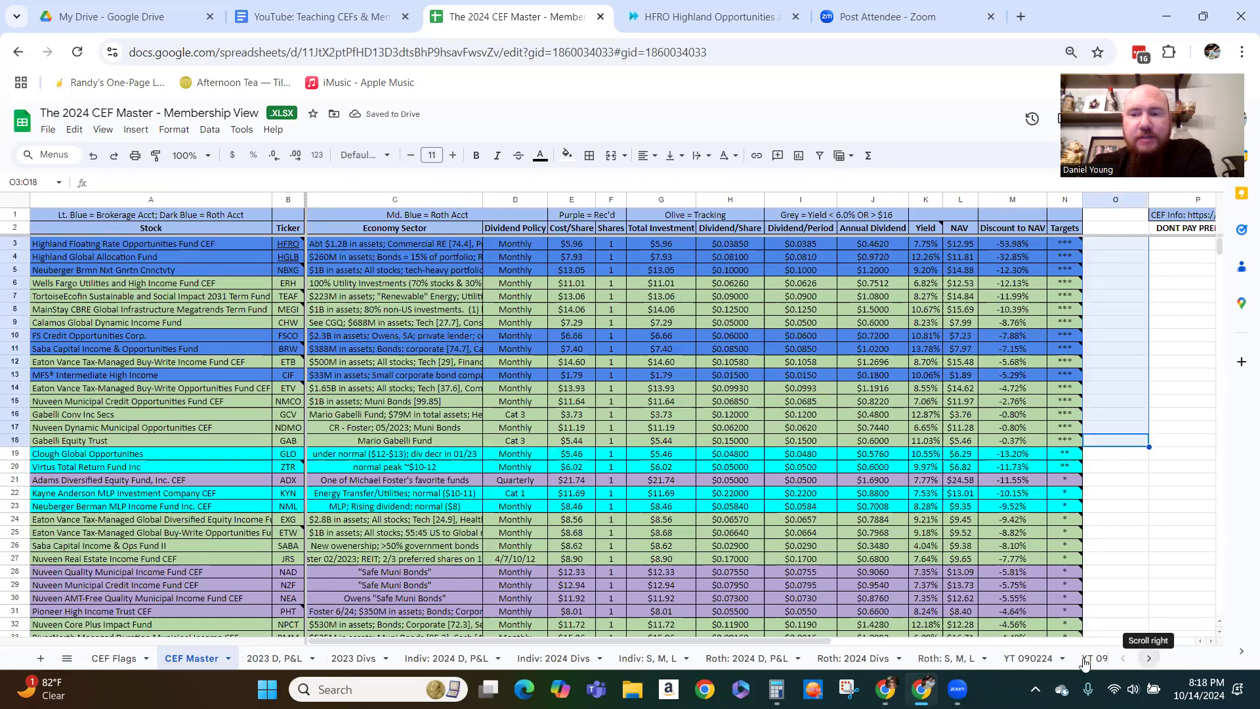
left_click(1148, 658)
left_click(1064, 658)
left_click(1069, 285)
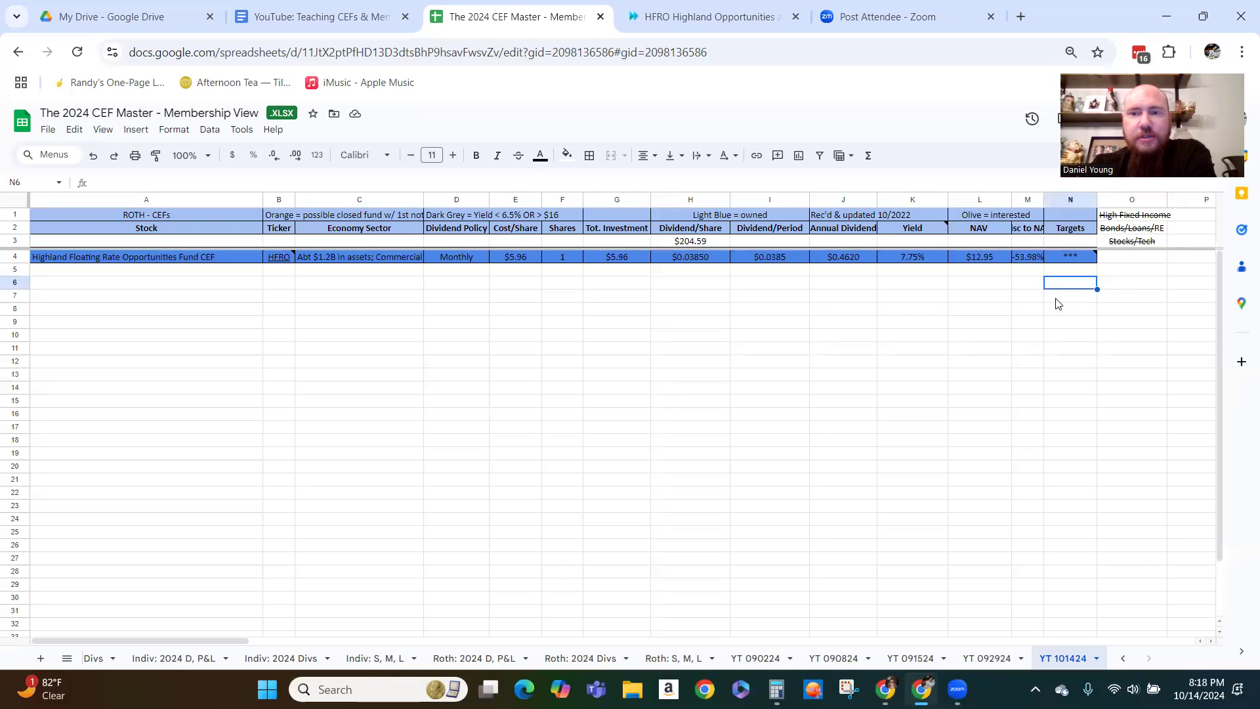
left_click(1027, 287)
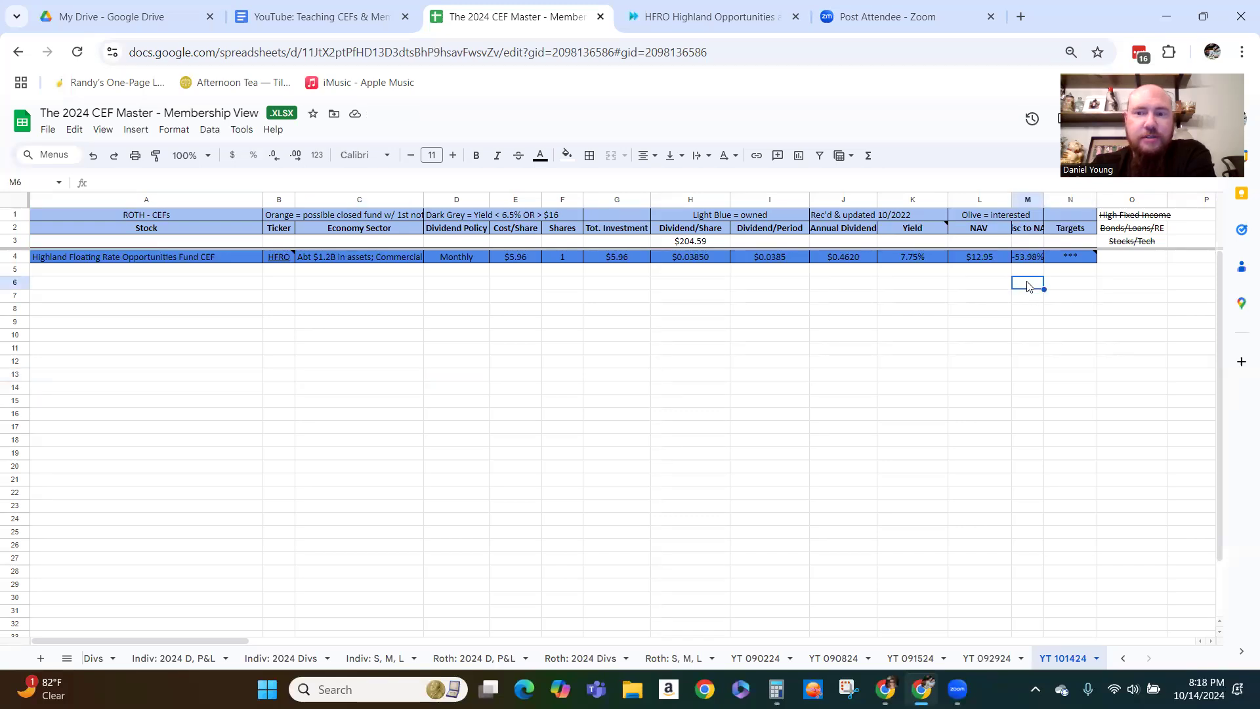
Review HFRO's Economy Sector breakdown and read the ticker cell's note about the fund's restructuring and real estate holdings
left_click(1077, 287)
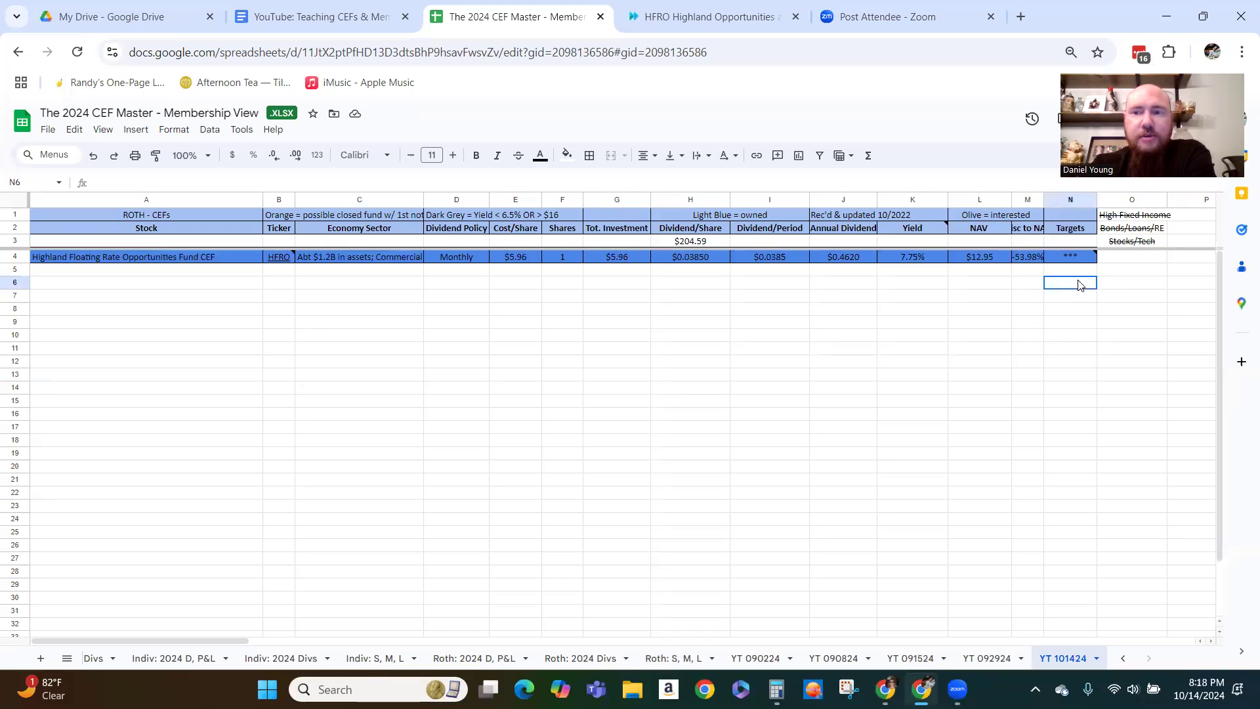
left_click(920, 289)
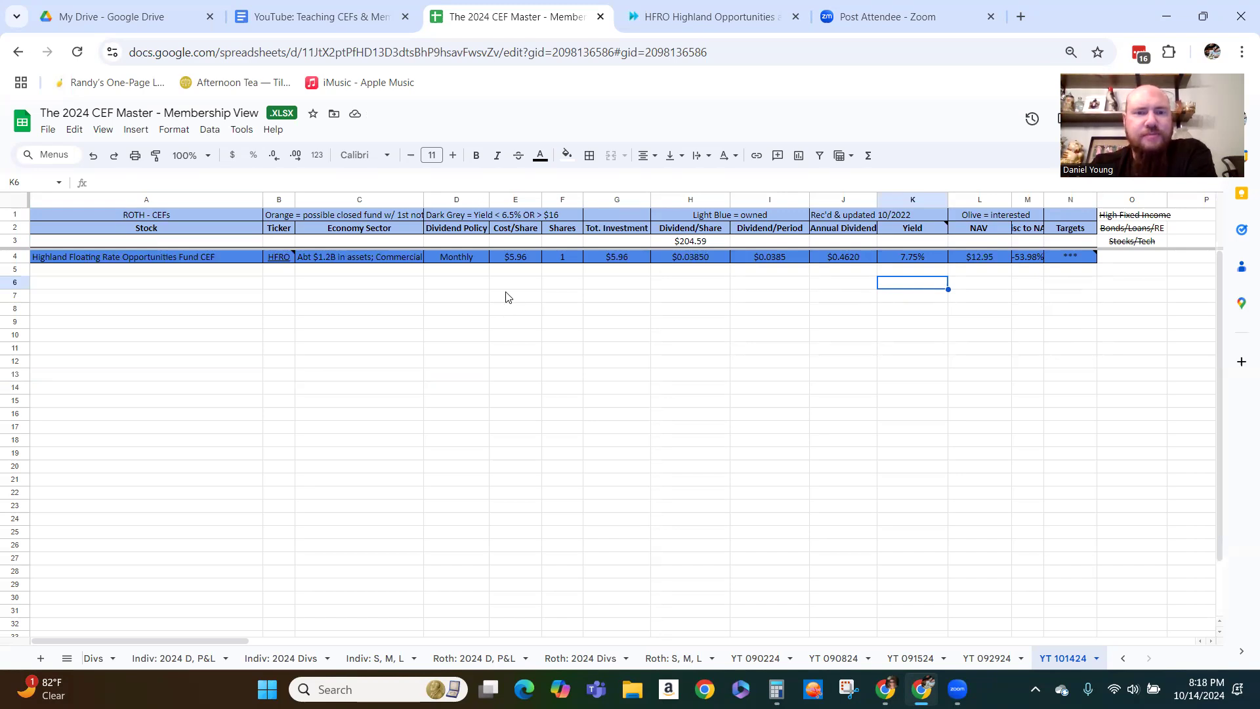
left_click(408, 260)
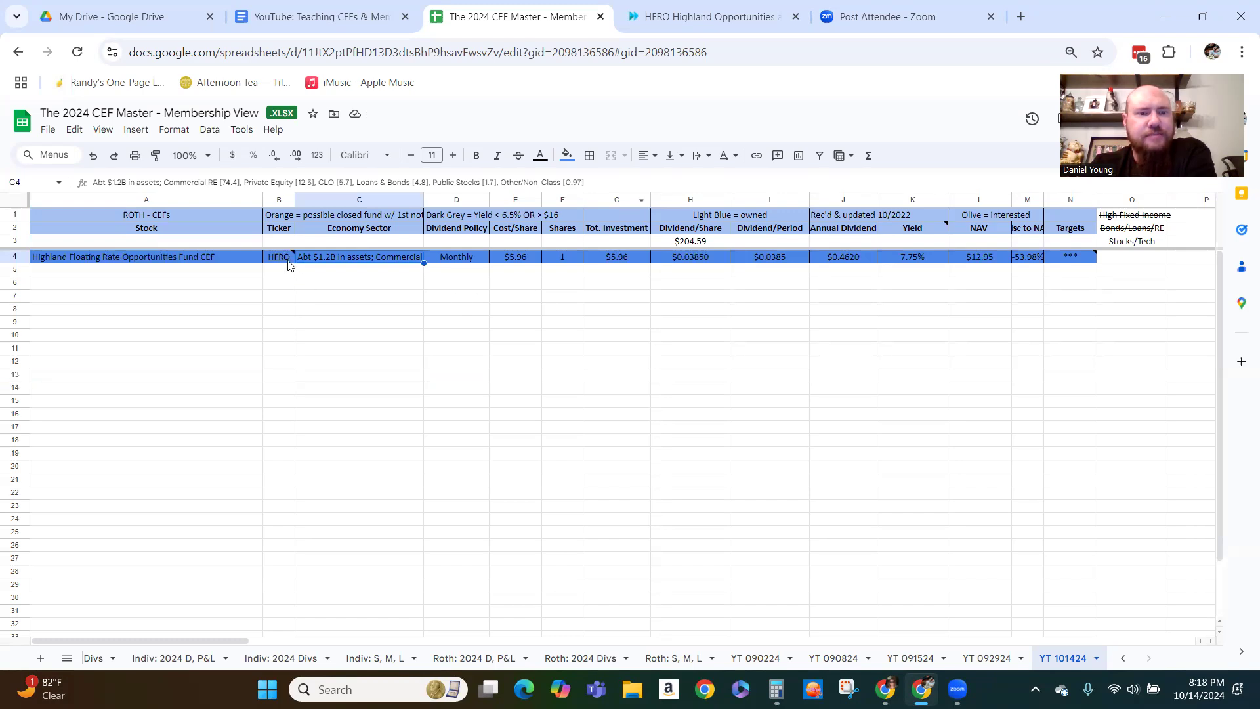
mouse_move(290, 258)
left_click_drag(431, 388, 874, 535)
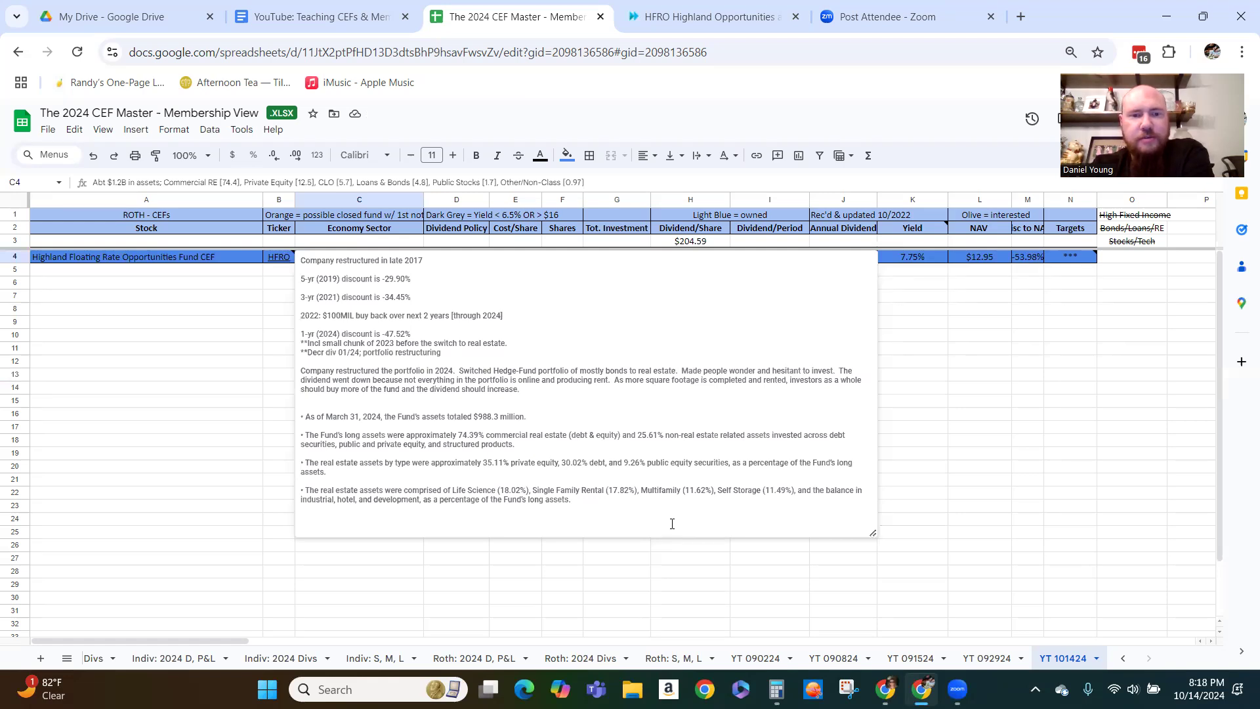
left_click(1070, 296)
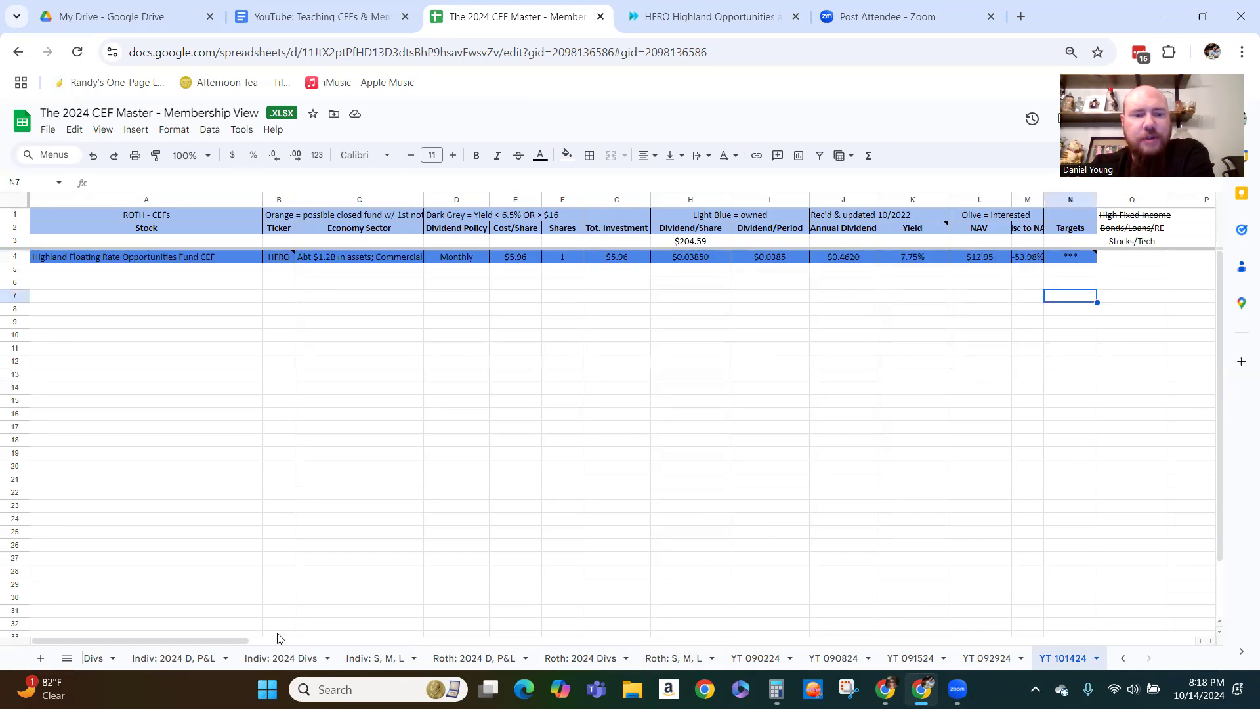
Read the note on HFRO's Targets cell in N4 covering its past discounts and share buyback
left_click_drag(238, 641, 402, 649)
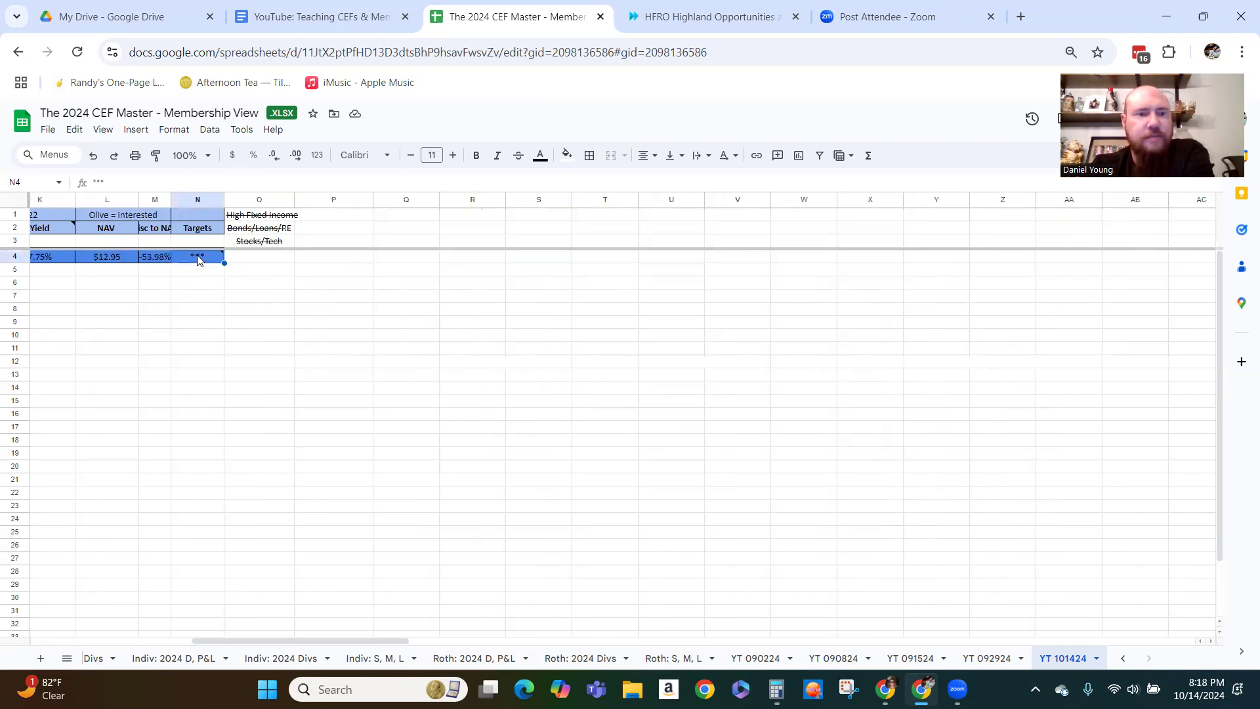
left_click(197, 257)
mouse_move(218, 261)
left_click_drag(362, 367, 503, 420)
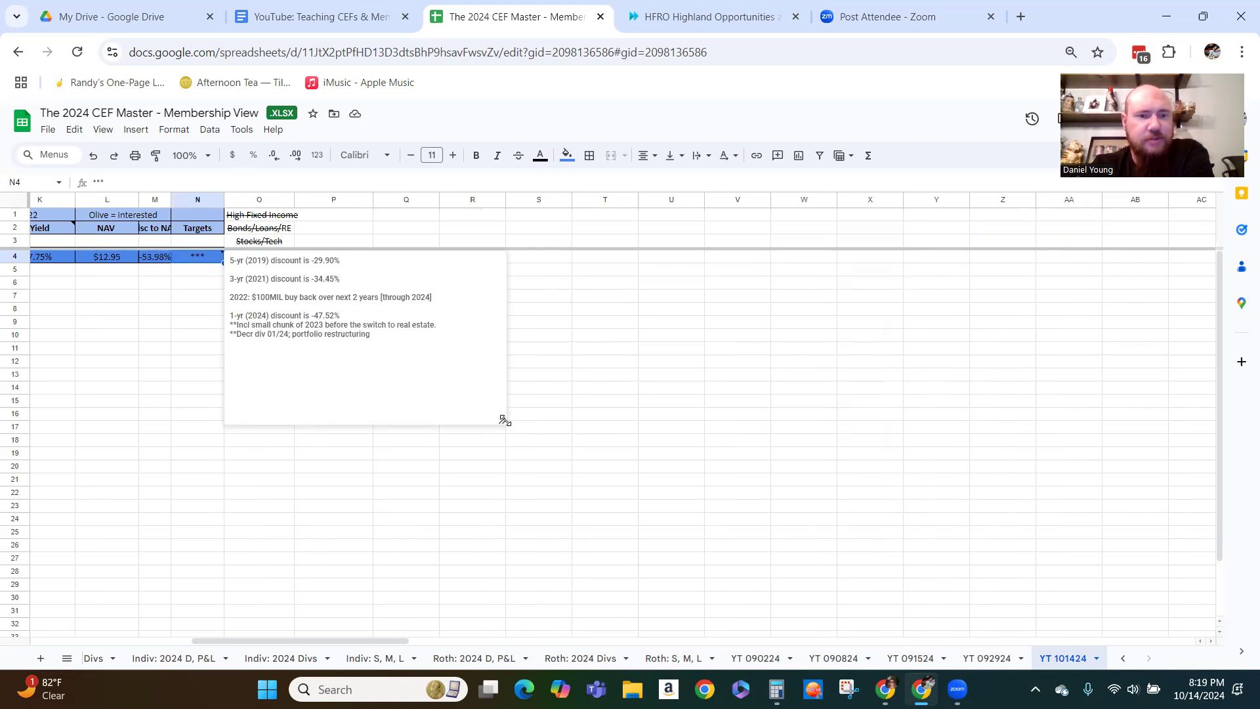
left_click(645, 349)
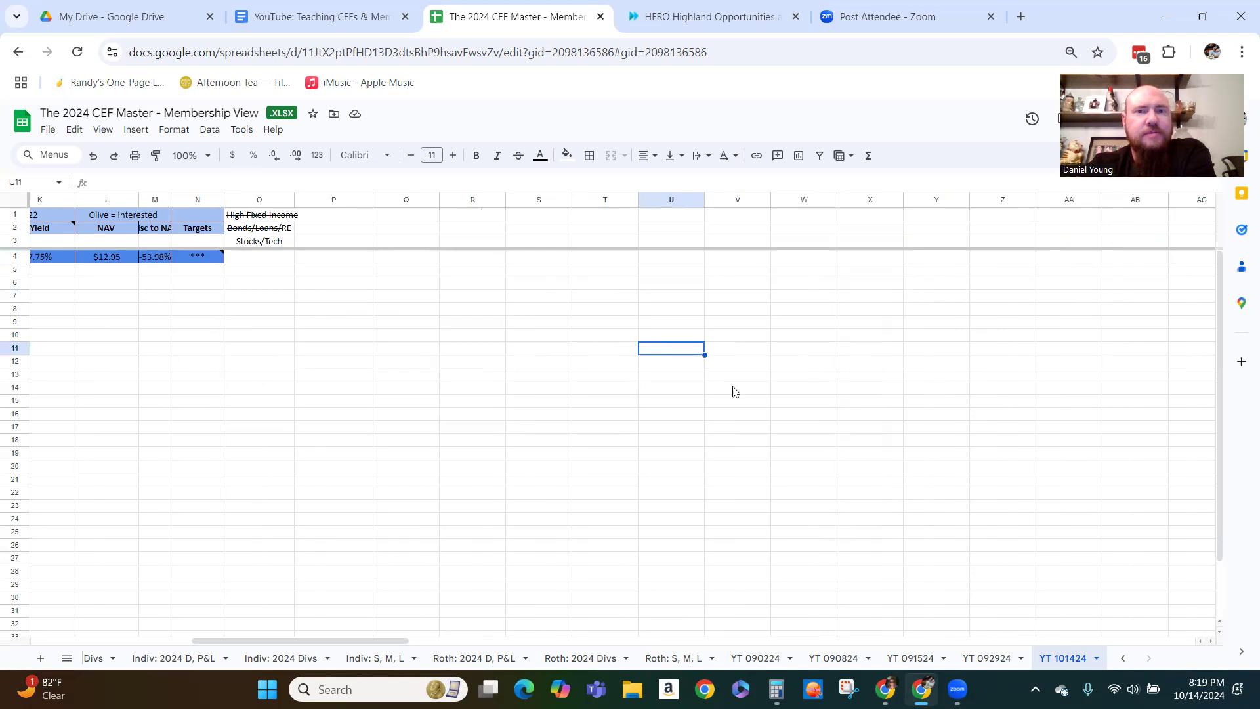
Switch to HFRO's CEF Connect page and examine its price and NAV chart and its distribution history since inception
left_click(709, 16)
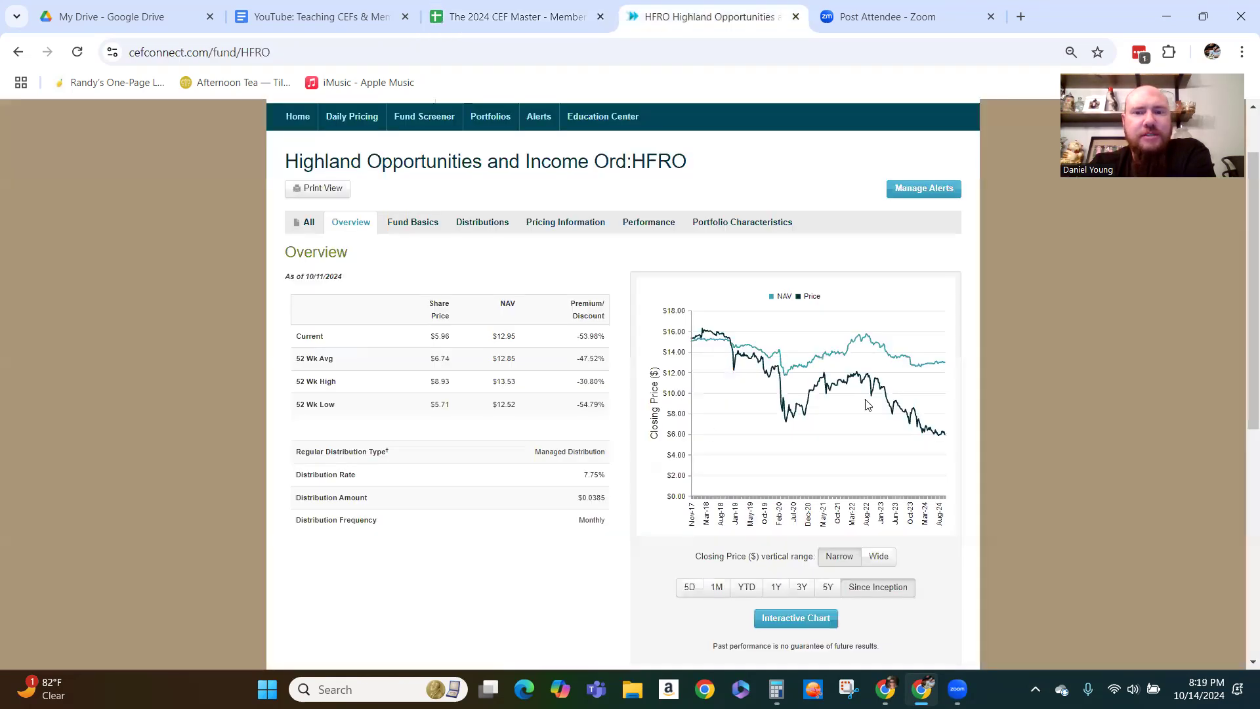
scroll(1084, 402, "down", 1)
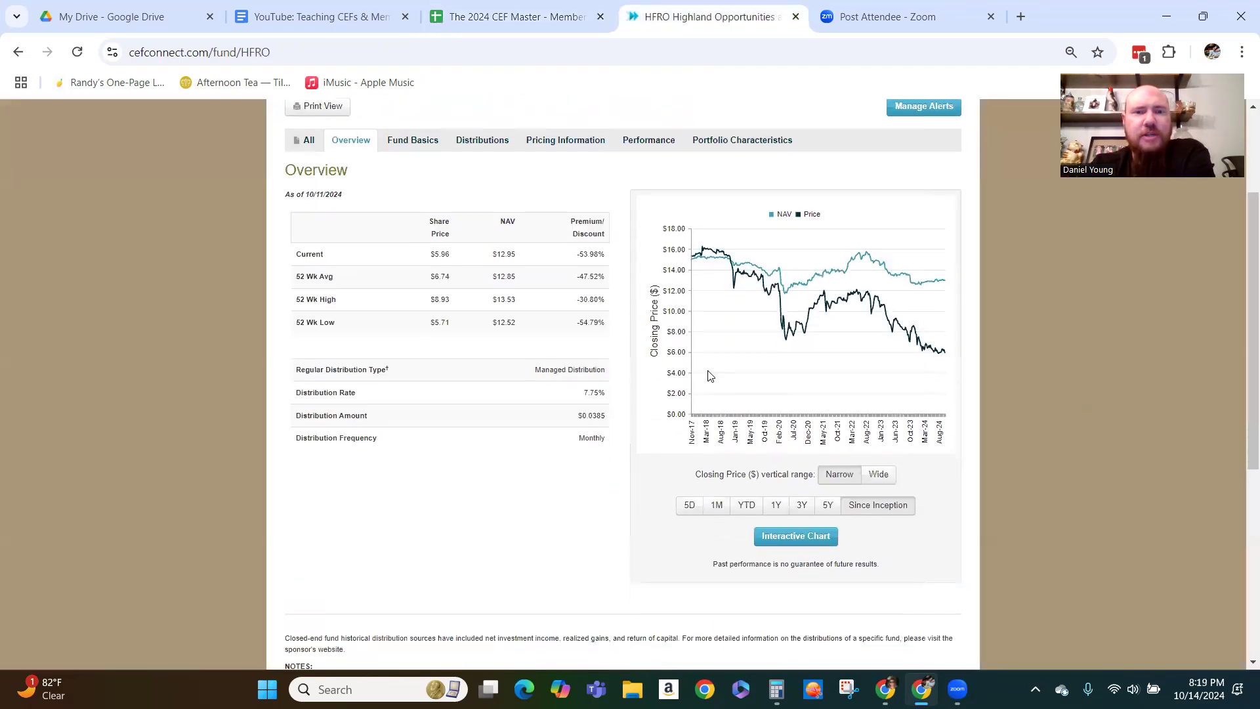
left_click(479, 140)
left_click(727, 480)
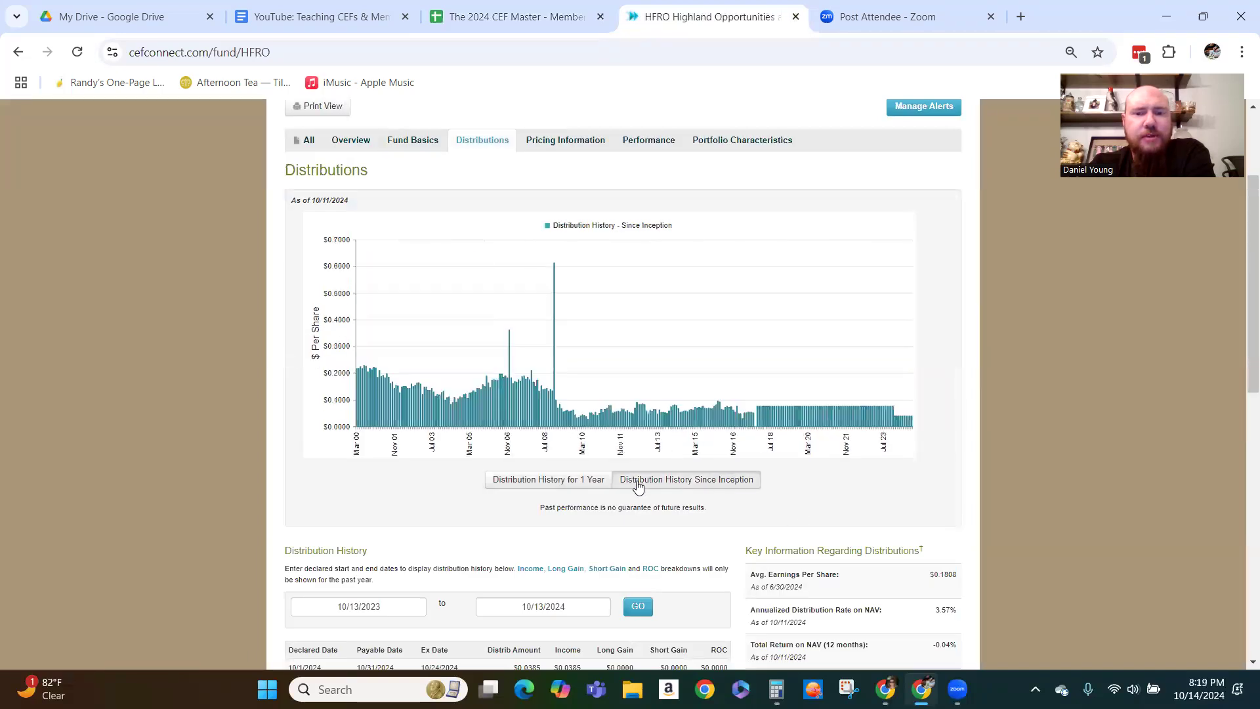
mouse_move(756, 430)
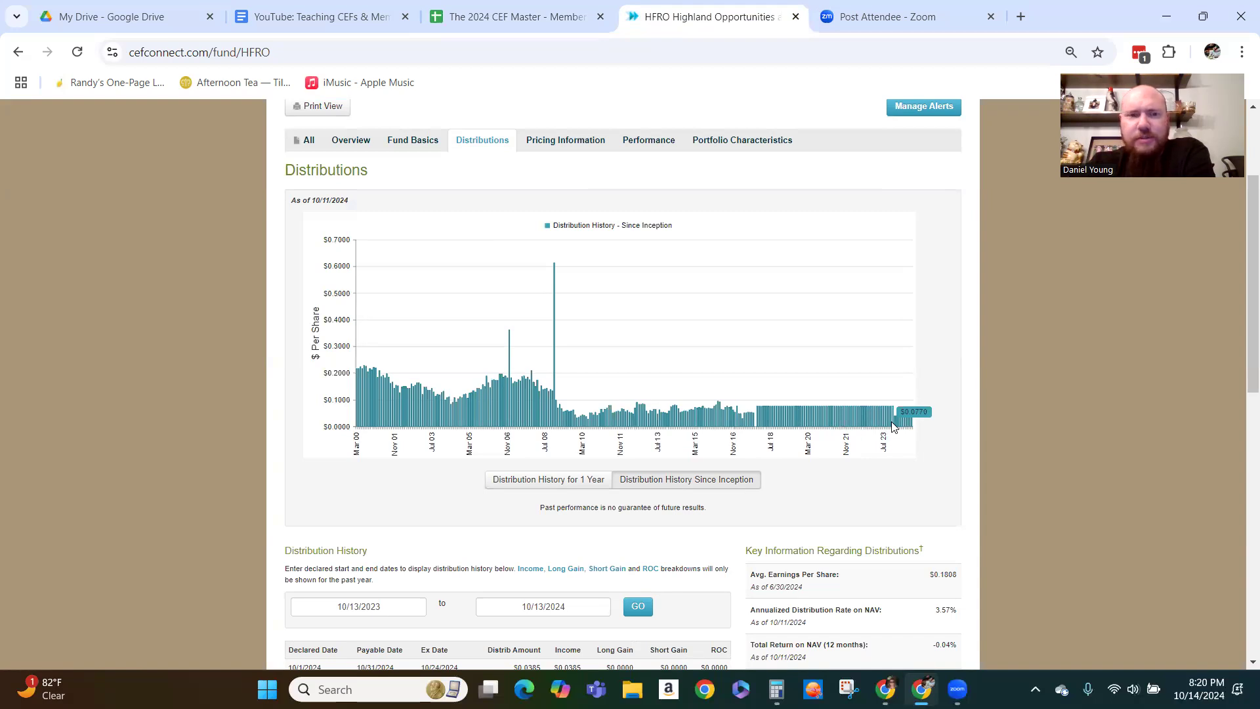
left_click(350, 142)
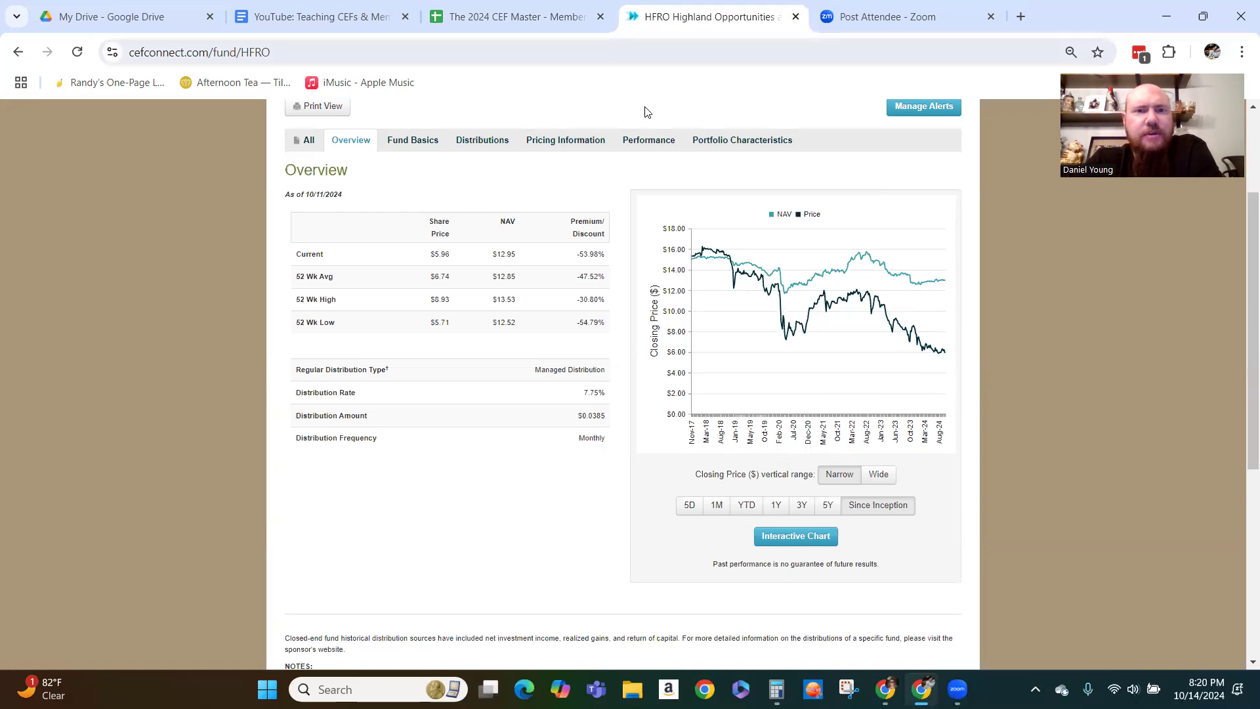
Return to the YT 101424 sheet and compare HFRO's Cost/Share in E4 with its NAV in L4
left_click(523, 19)
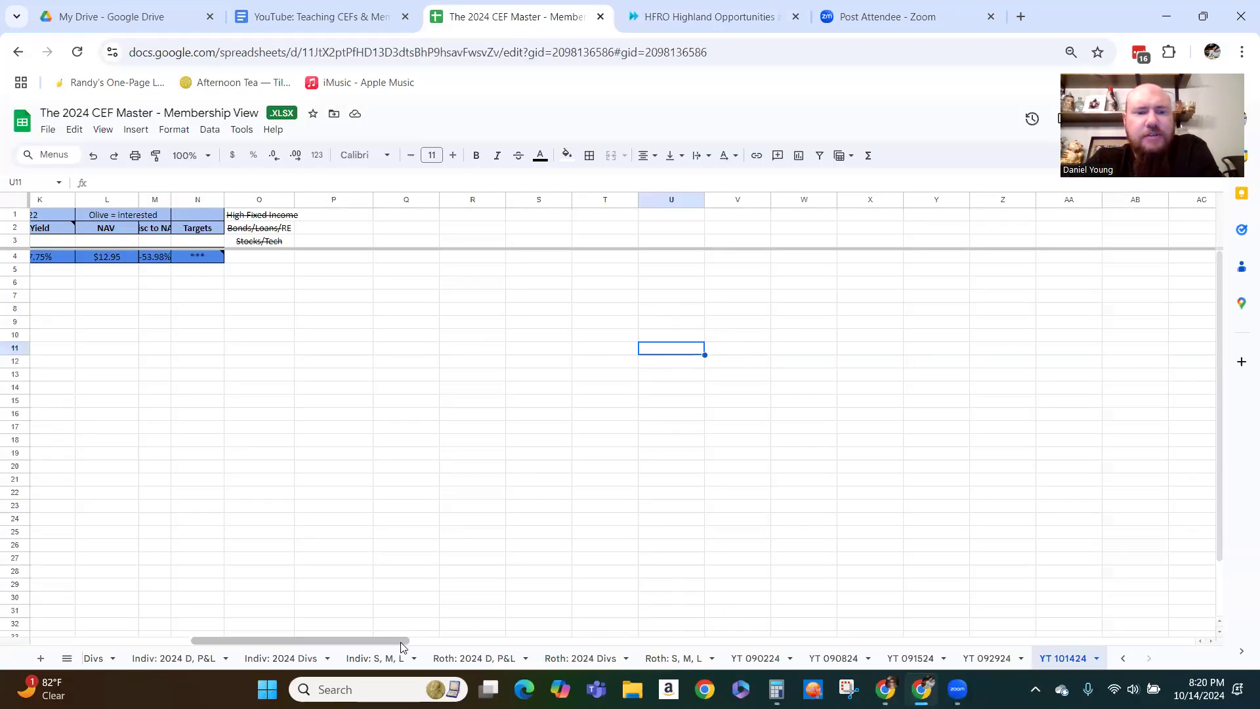
left_click_drag(270, 641, 109, 642)
left_click(594, 374)
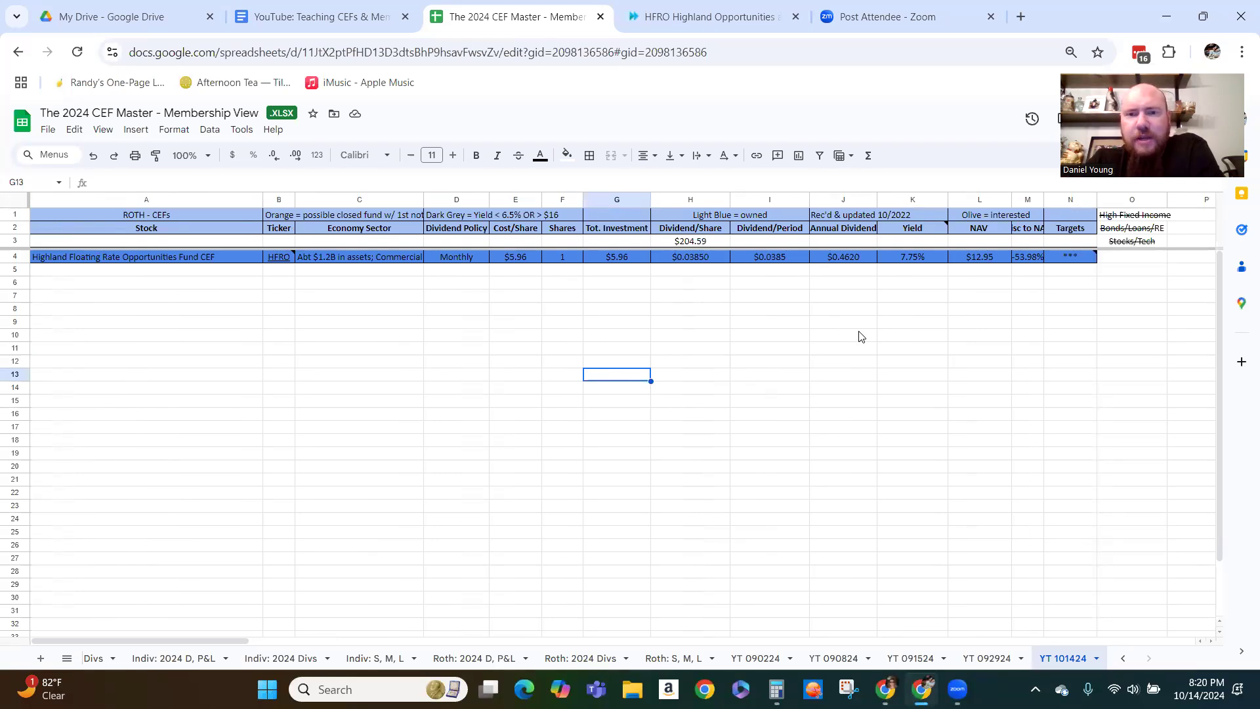
left_click(512, 260)
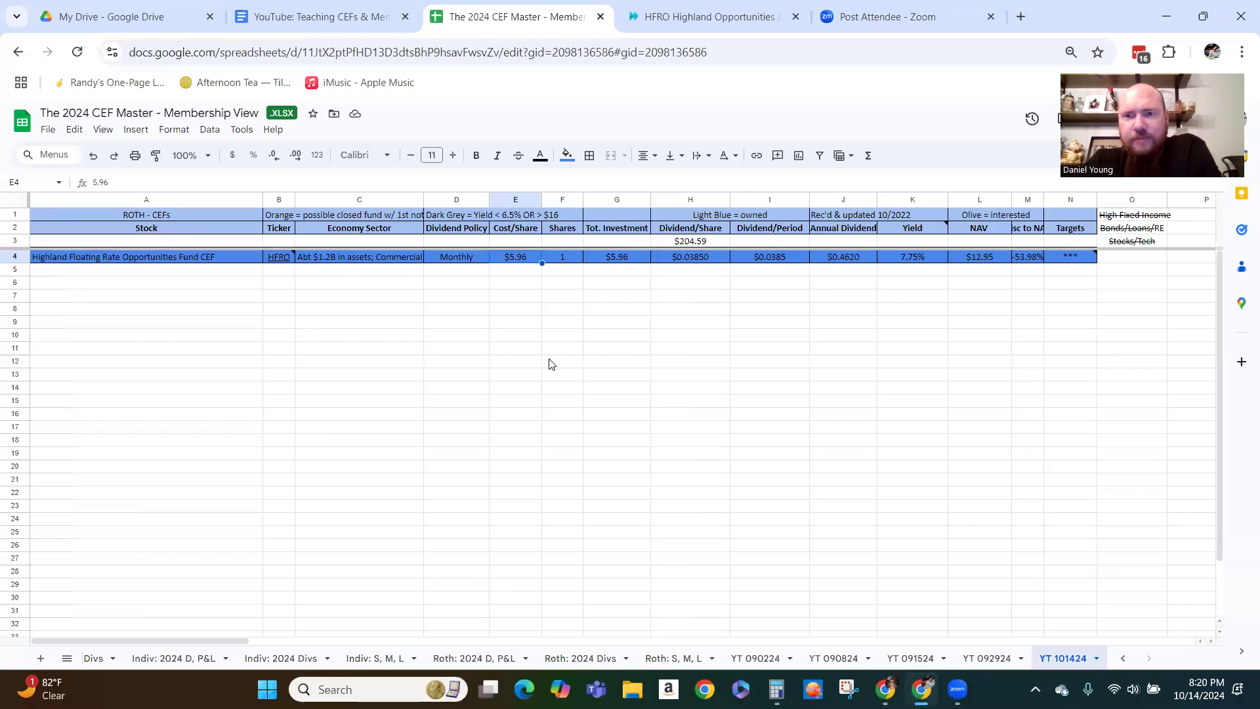
left_click(984, 258)
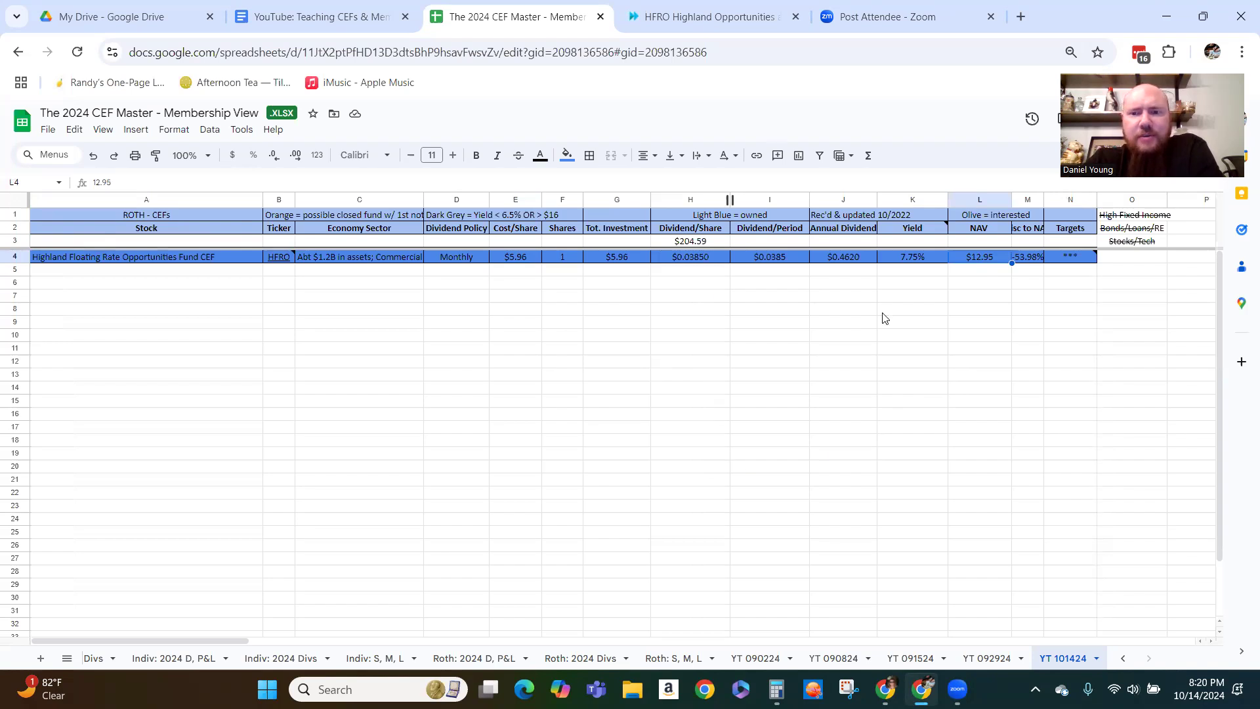
Examine HFRO's one-year distribution history on CEF Connect and go back to the fund overview
key("ctrl+Tab")
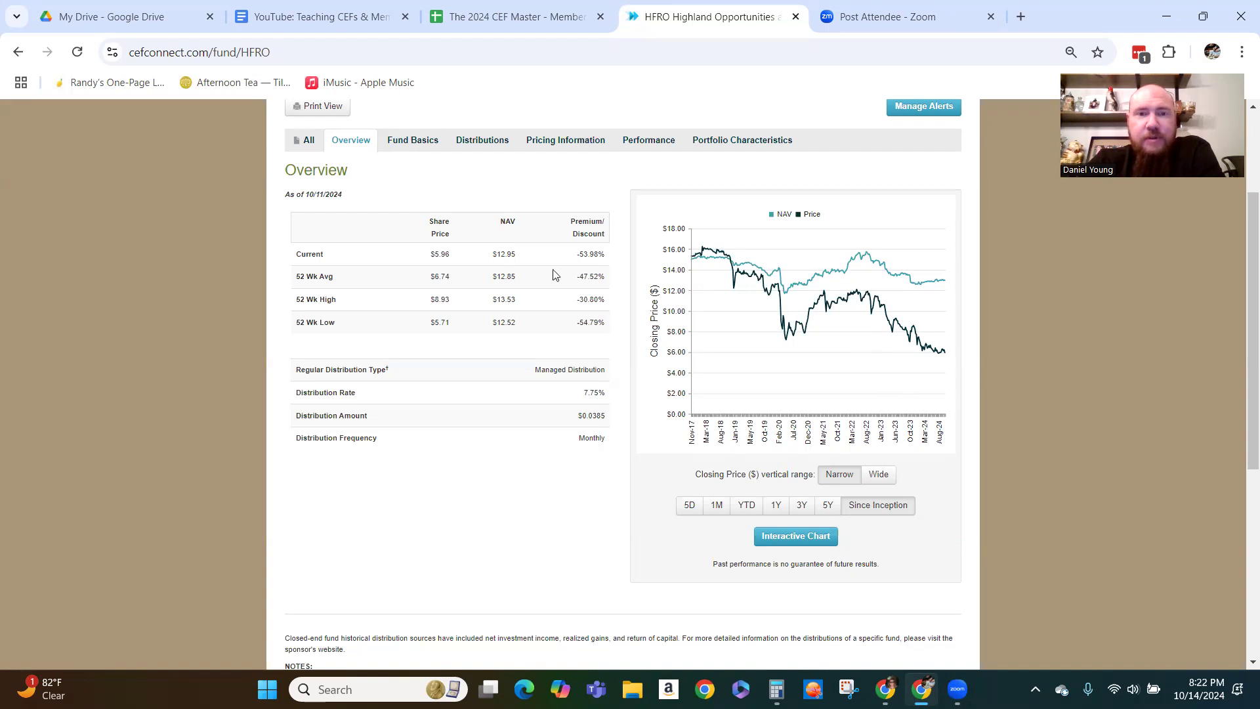
left_click(483, 139)
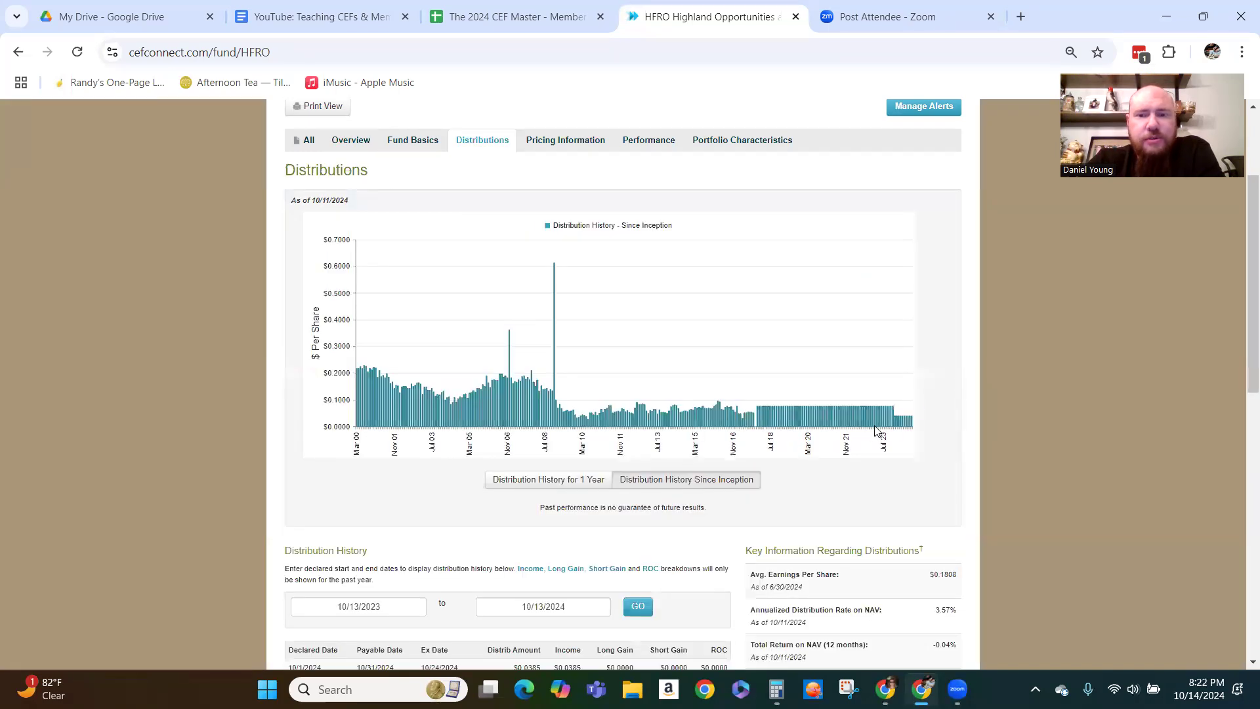
left_click(578, 479)
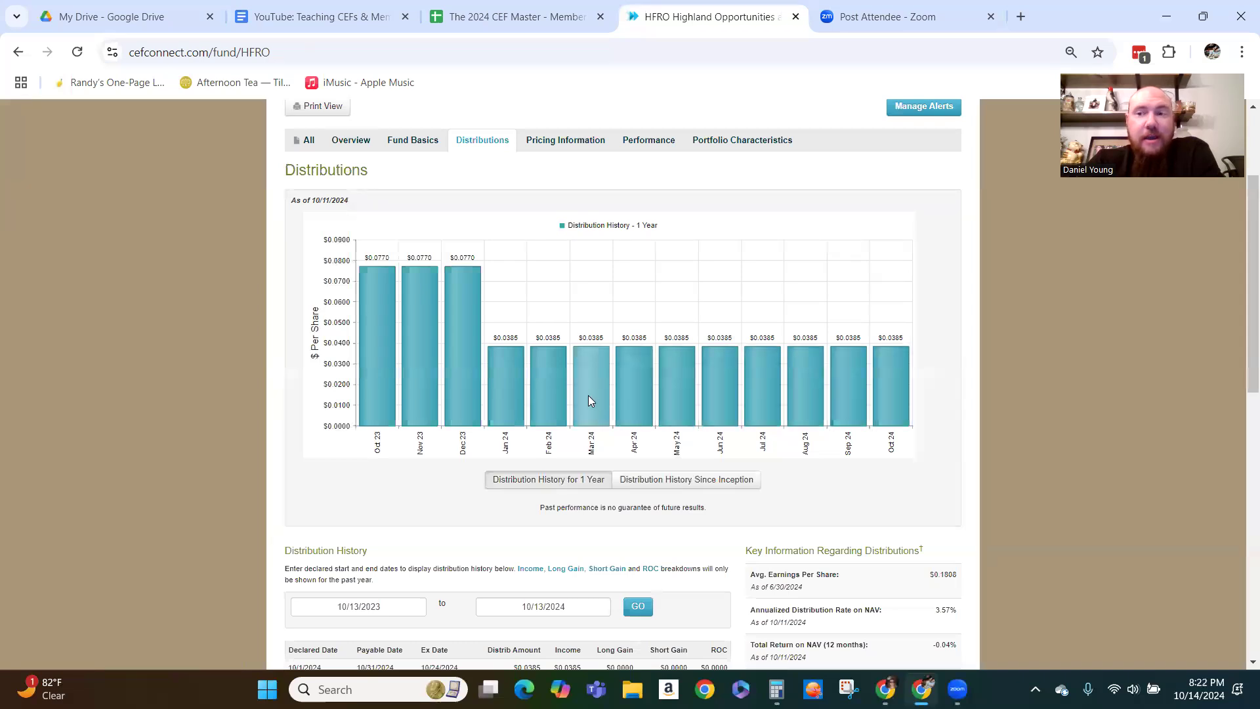
left_click(352, 139)
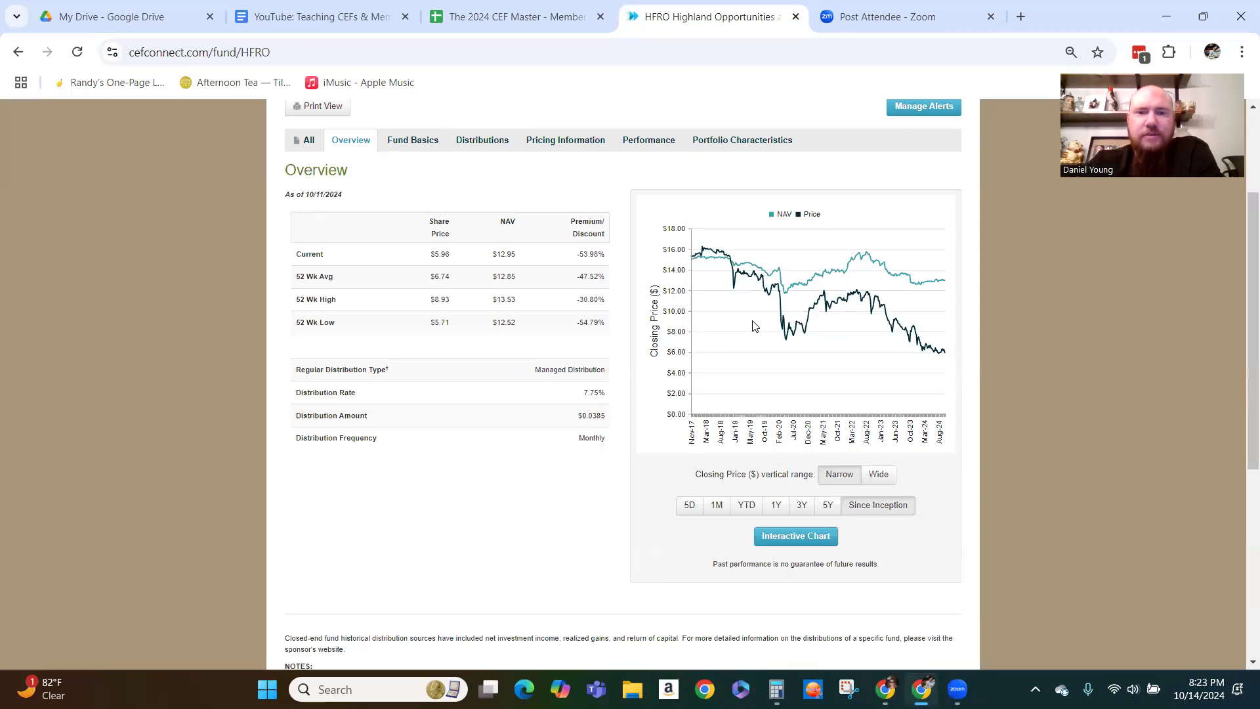
Return to the YT 101424 sheet and clear the value in H3 above HFRO's dividend
left_click(509, 16)
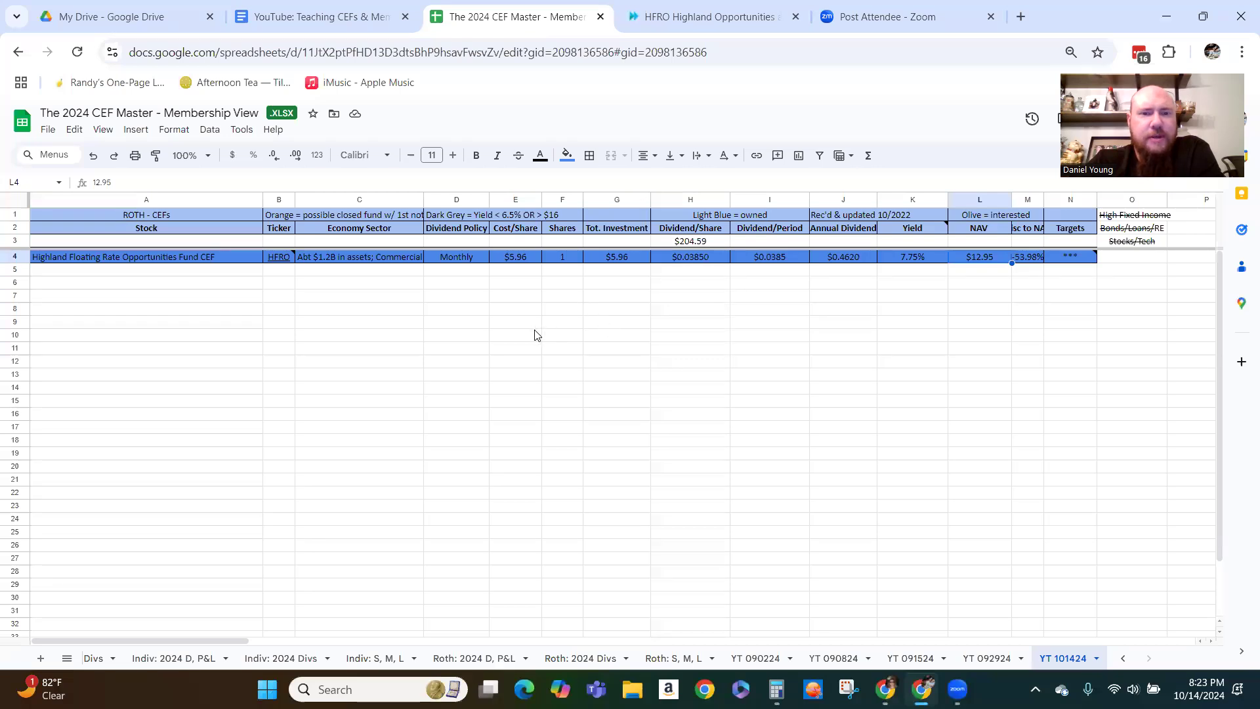
left_click(703, 246)
key("Delete")
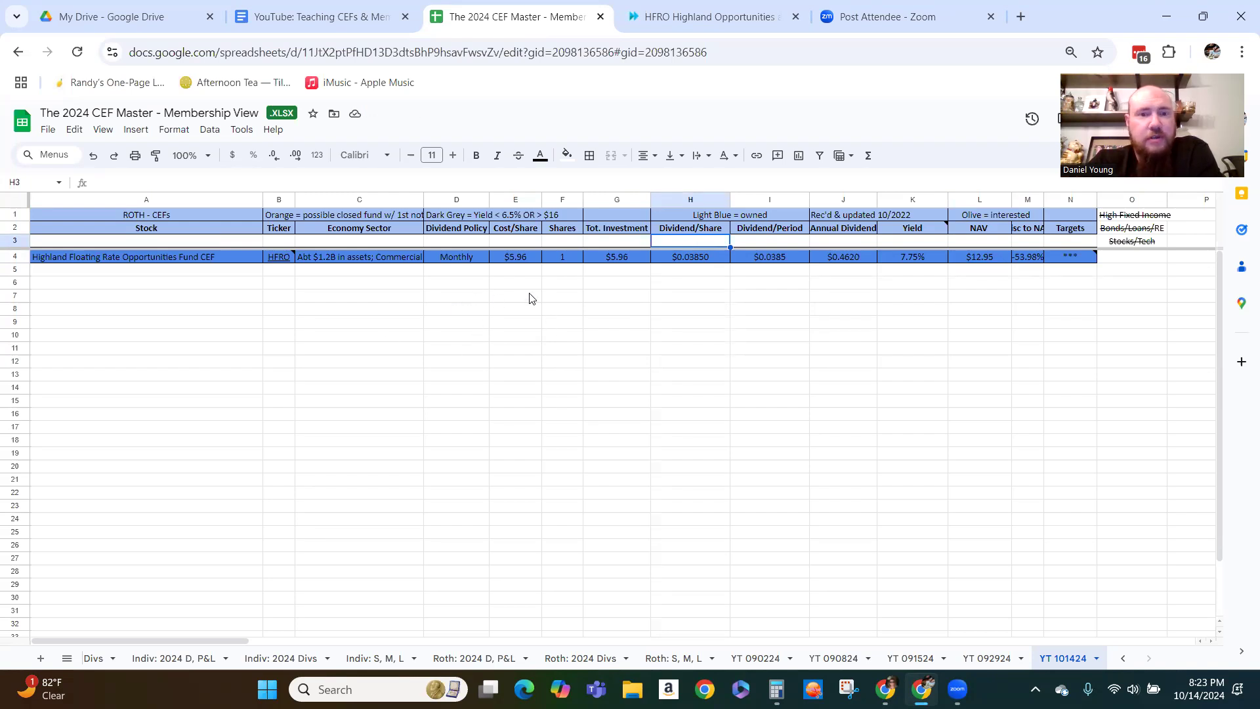
Test a dividend per share of 0.077 for HFRO in H4 and undo the change
left_click(692, 260)
type("0.077")
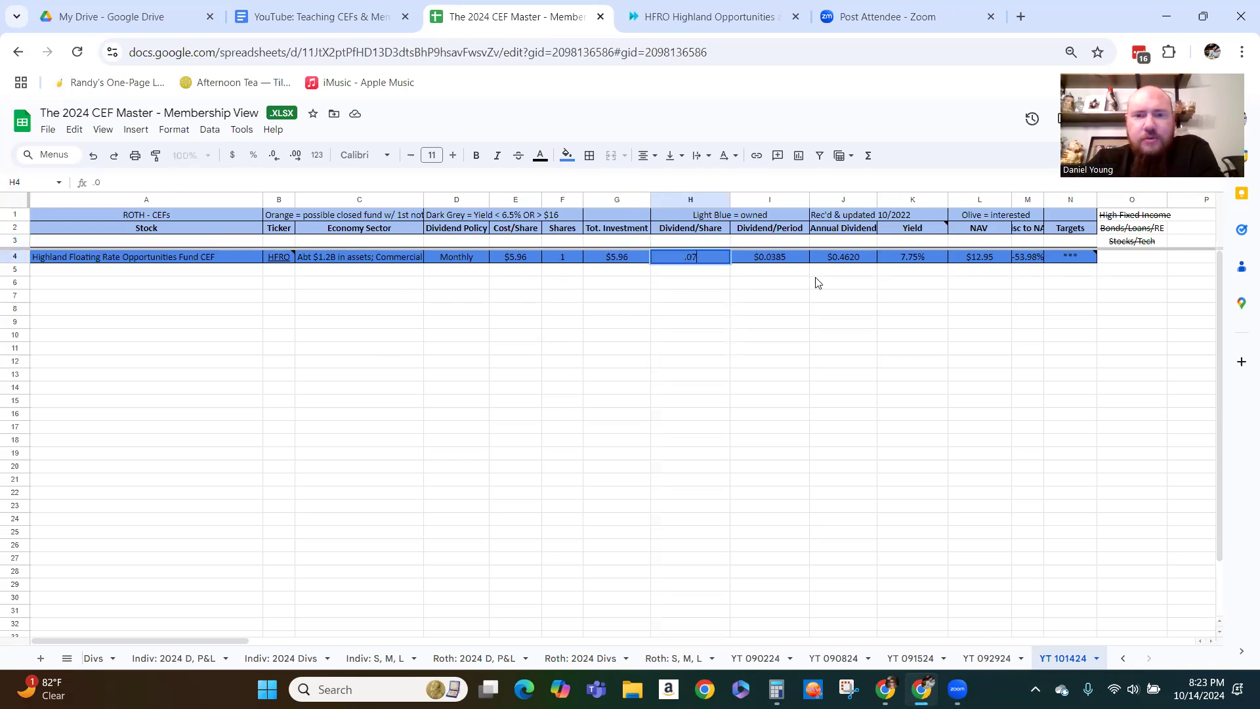
key("Return")
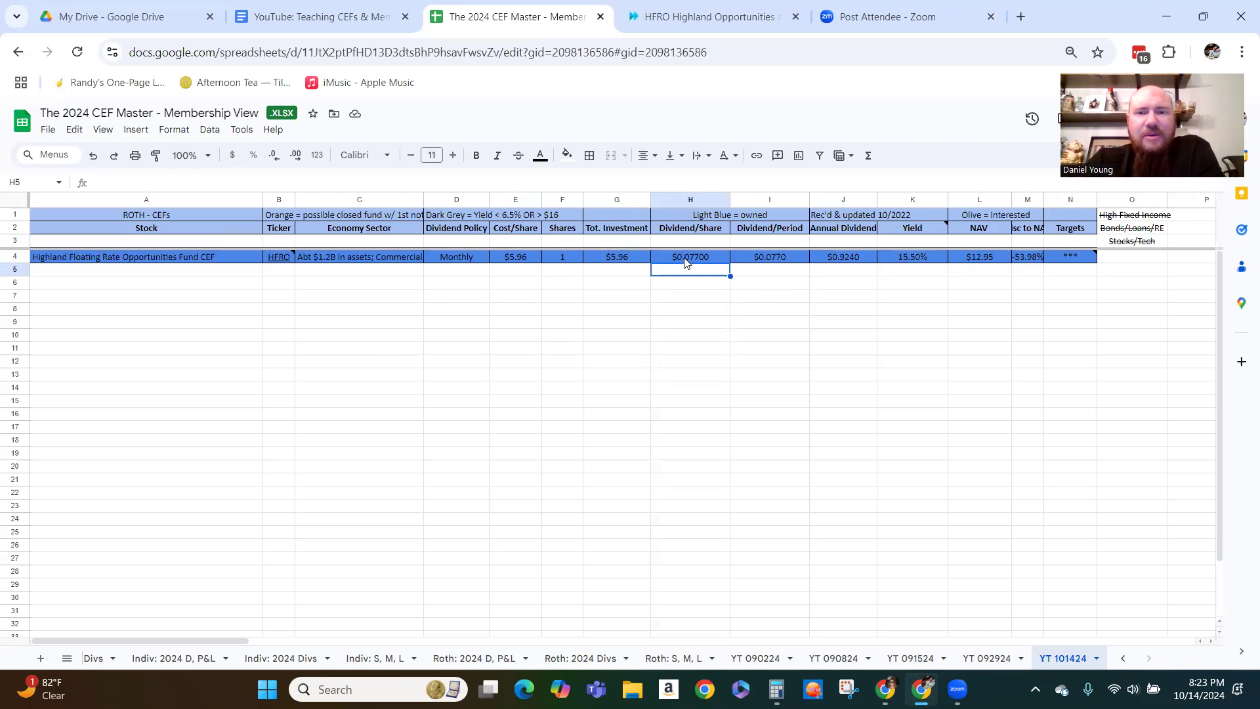
left_click(93, 156)
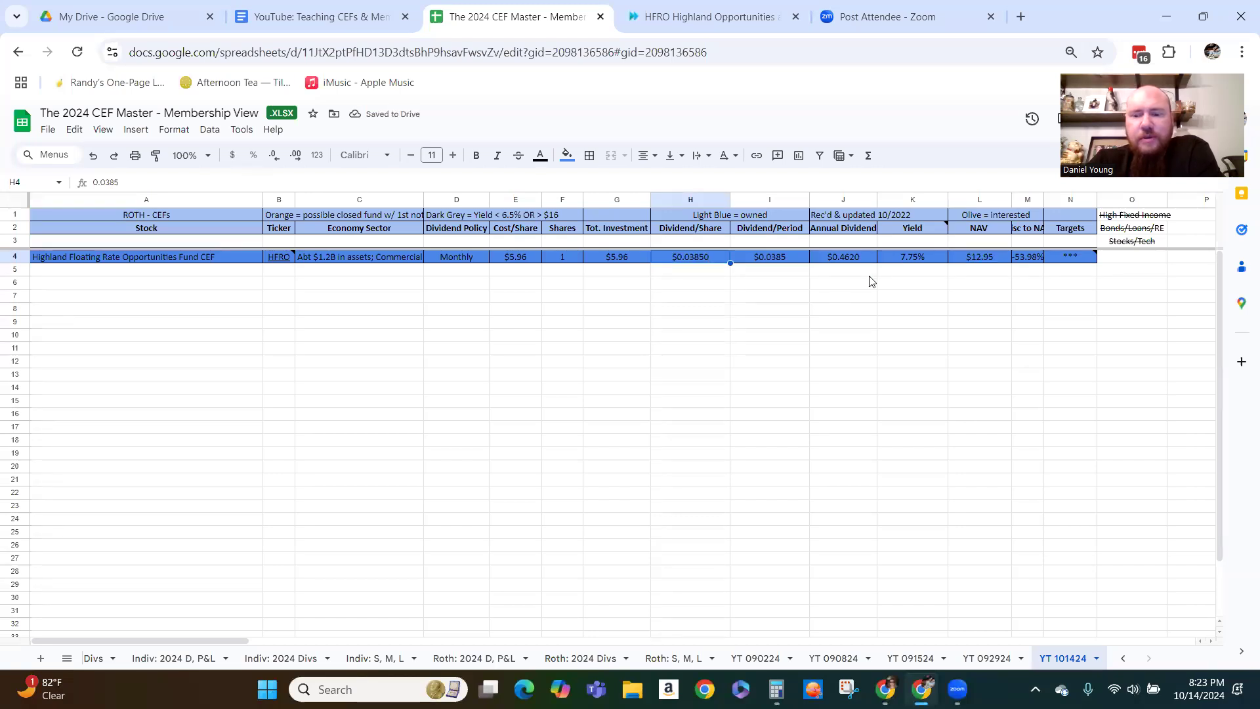
Test dividends per share of 0.05 and 0.04 for HFRO in H4 and undo the changes
type(".05")
key("Return")
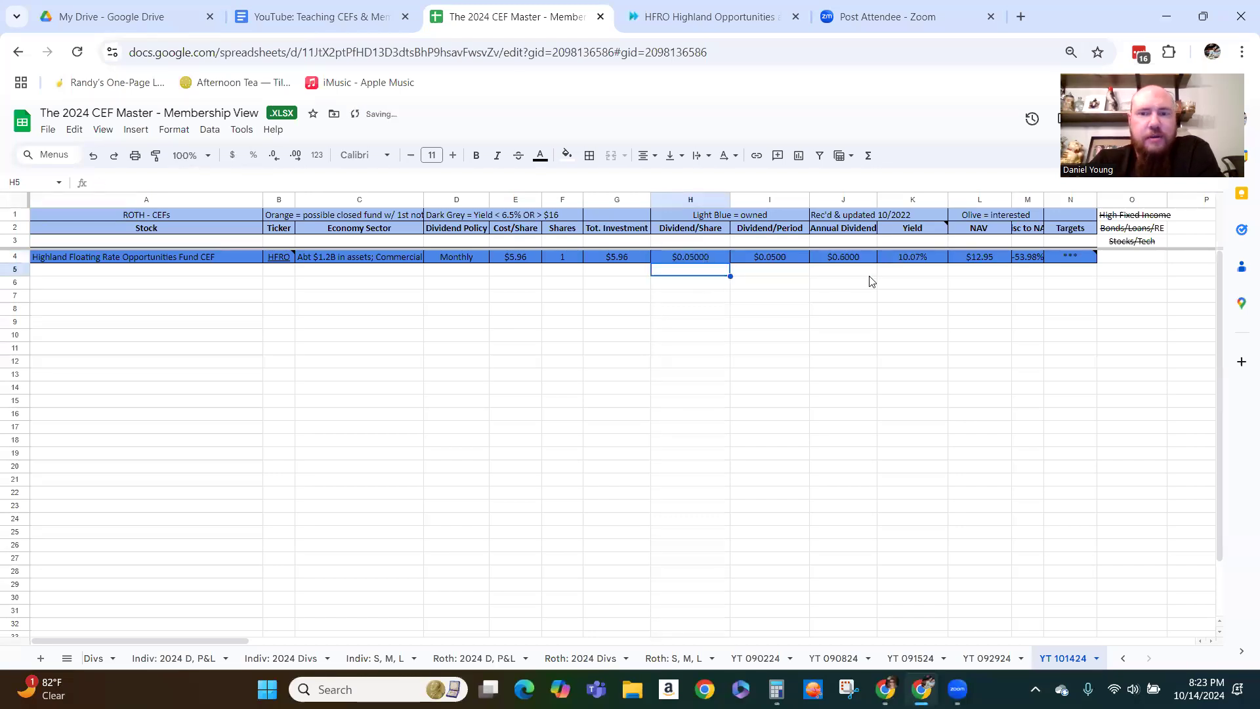
double_click(691, 257)
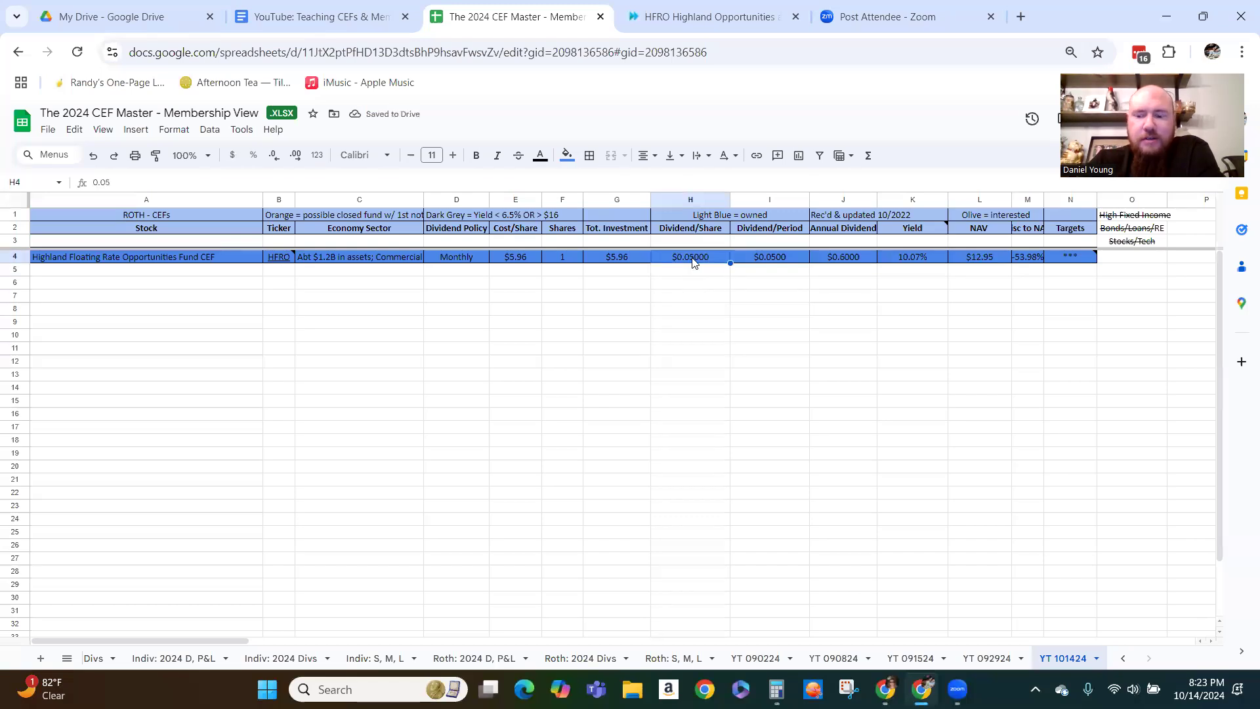
type("04")
key("BackSpace")
key("BackSpace")
key("BackSpace")
type("4")
key("Return")
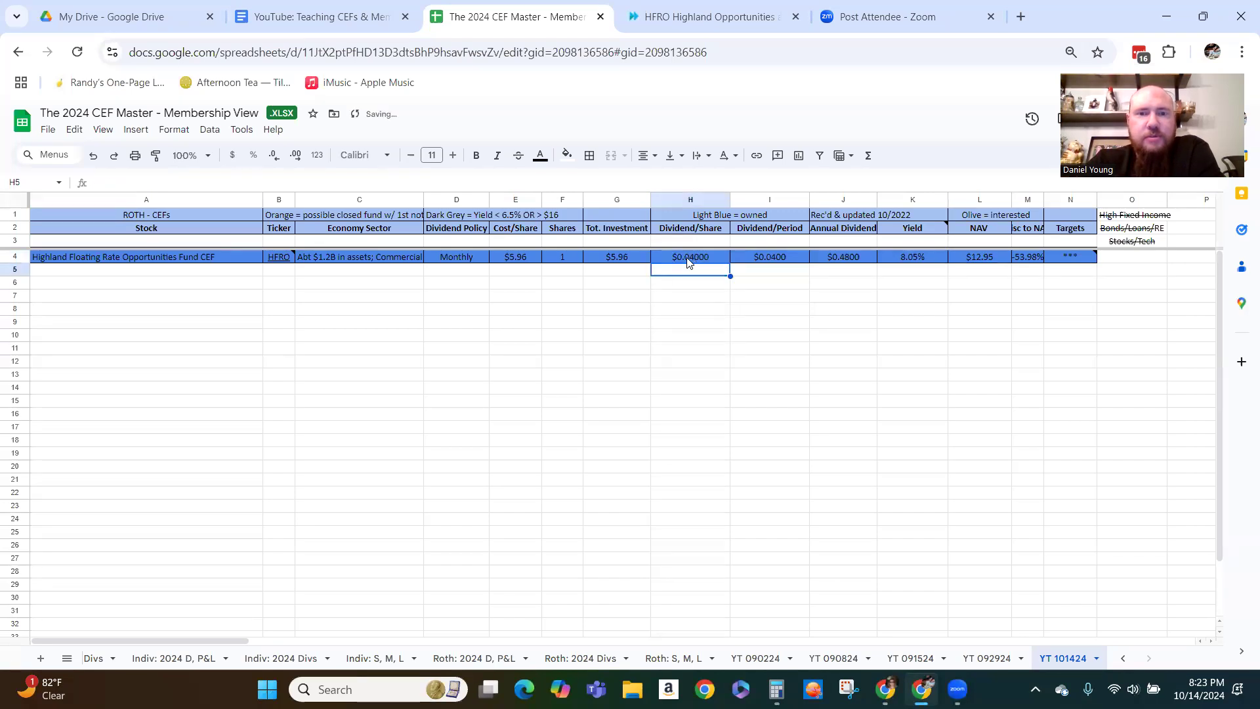
left_click(96, 156)
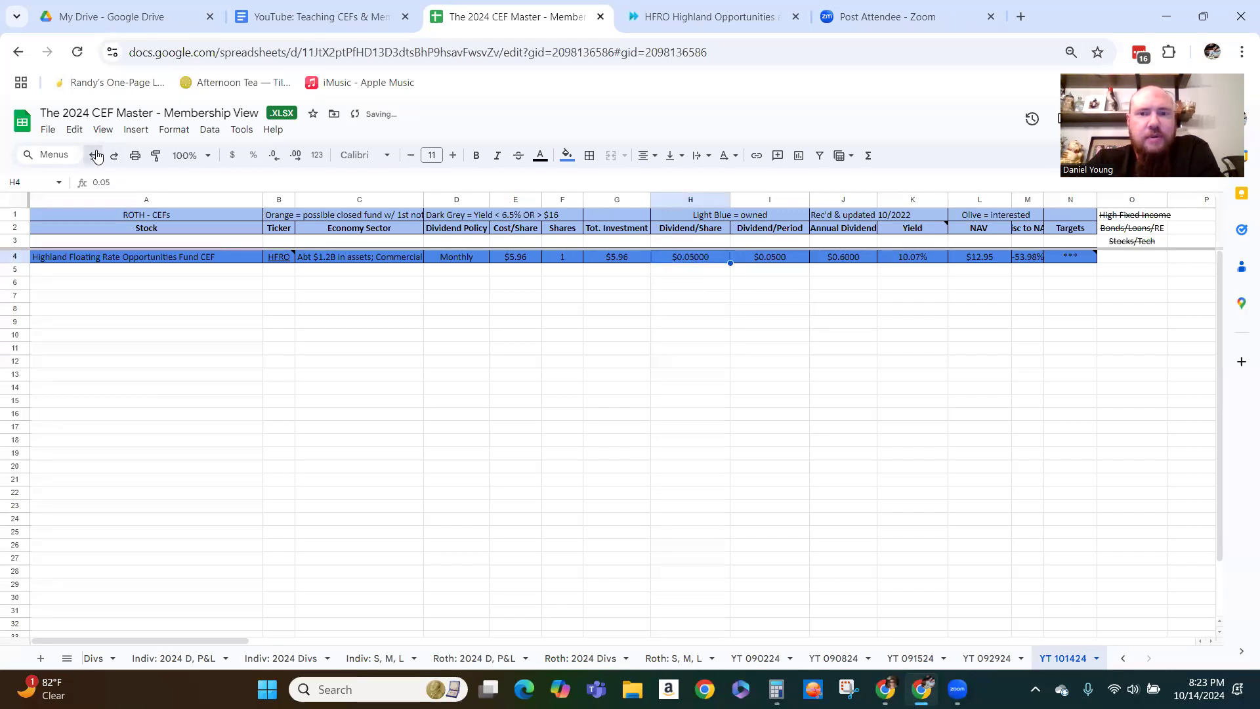
left_click(516, 374)
left_click(671, 258)
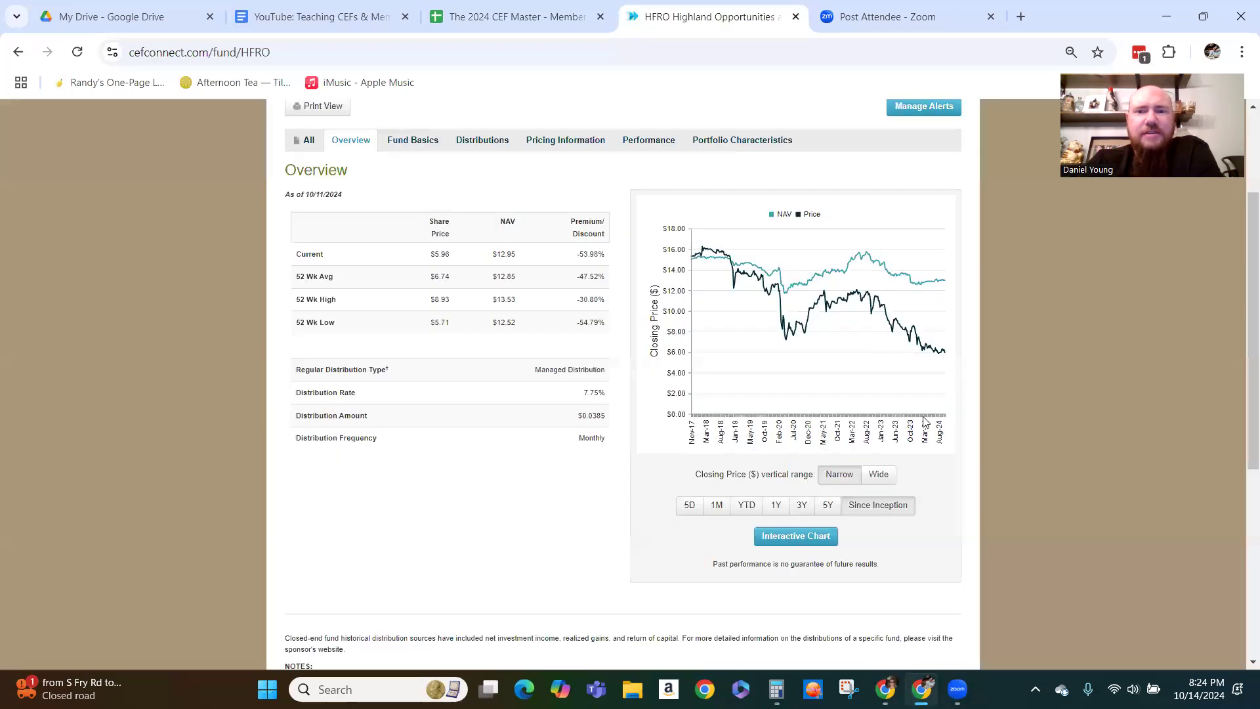
Review HFRO's current premium/discount and its price versus NAV chart on the CEF Connect overview
left_click(689, 16)
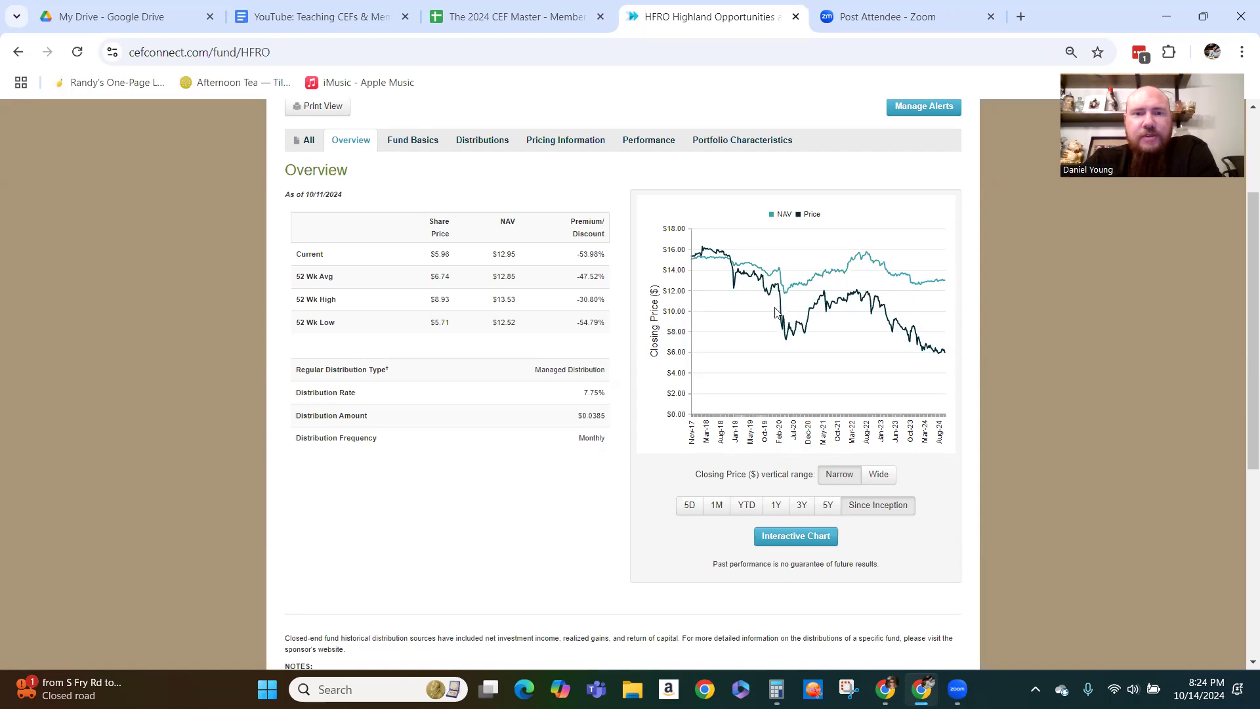
left_click_drag(580, 258, 610, 257)
left_click(608, 257)
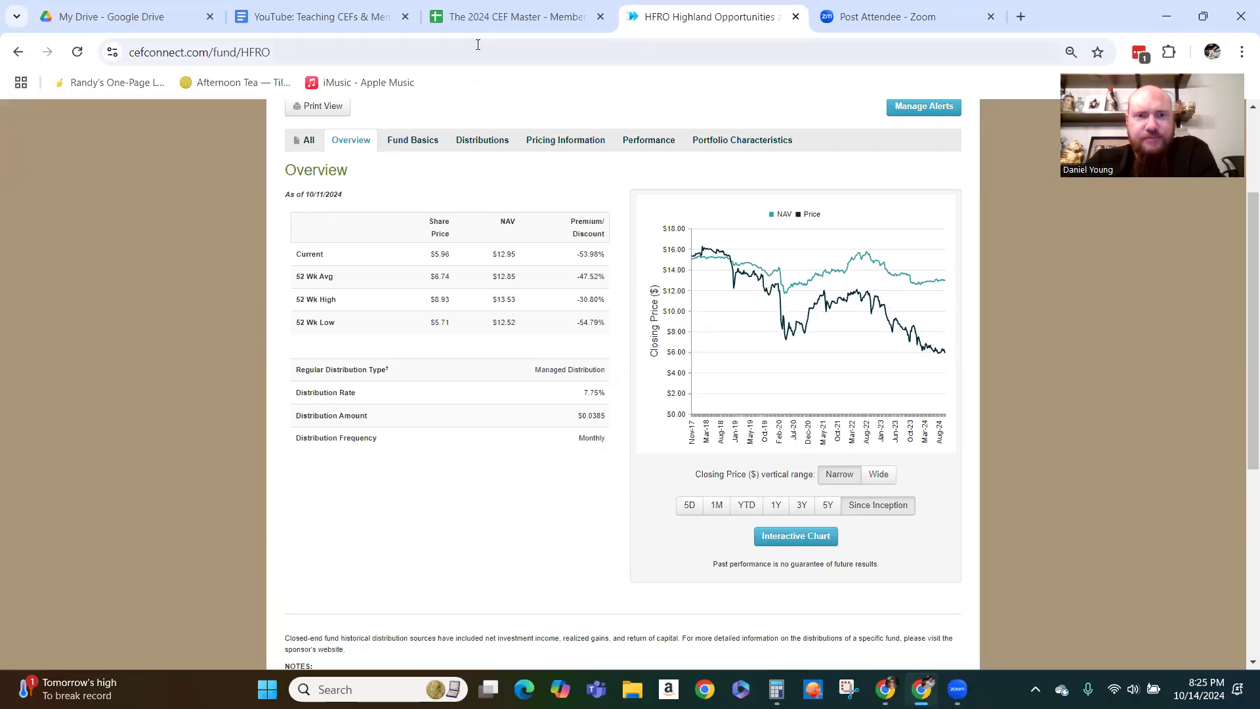
Look up the current value of the Tekla Life Sciences (HQL) holding on the Indiv: 2024 D, P&L sheet
left_click(509, 17)
left_click(684, 331)
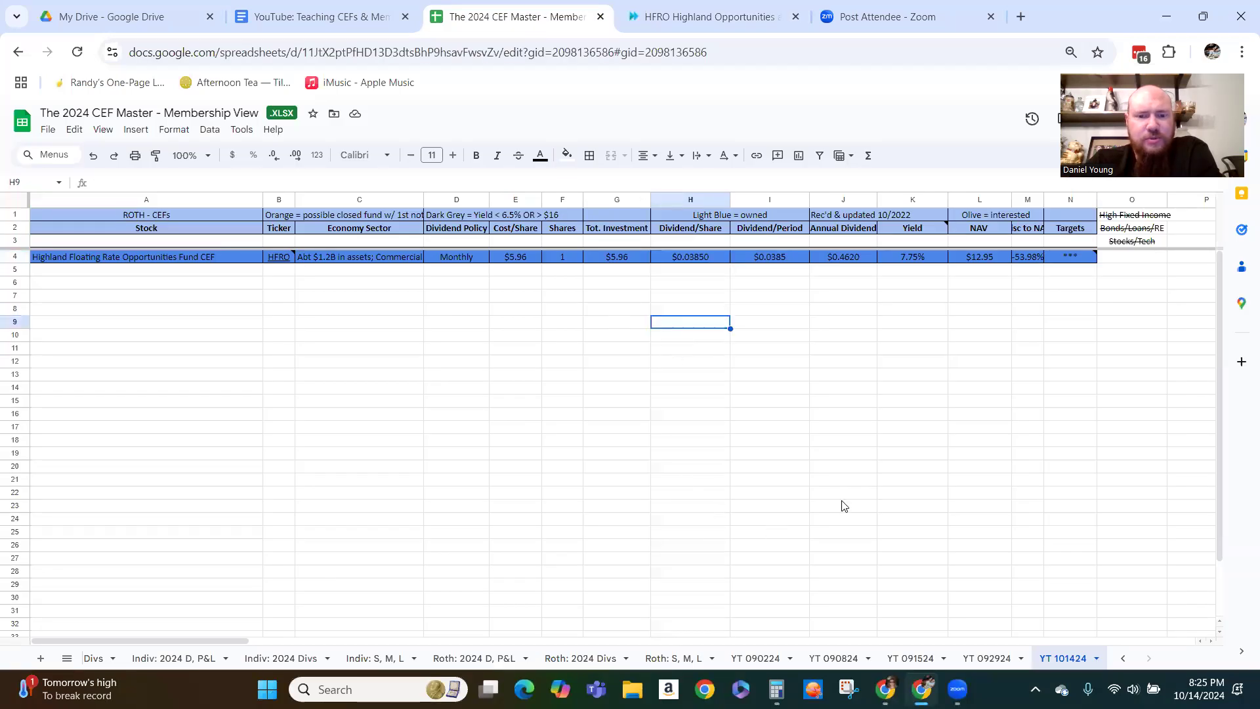
left_click(1123, 659)
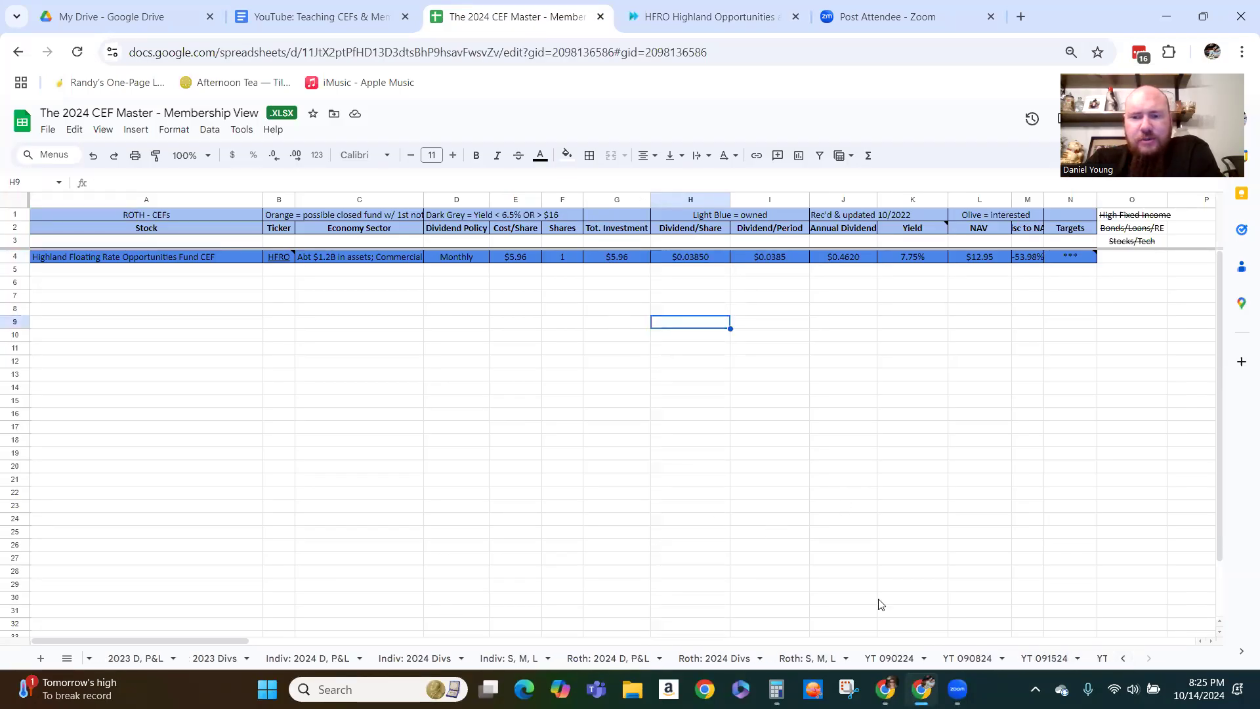
left_click(436, 657)
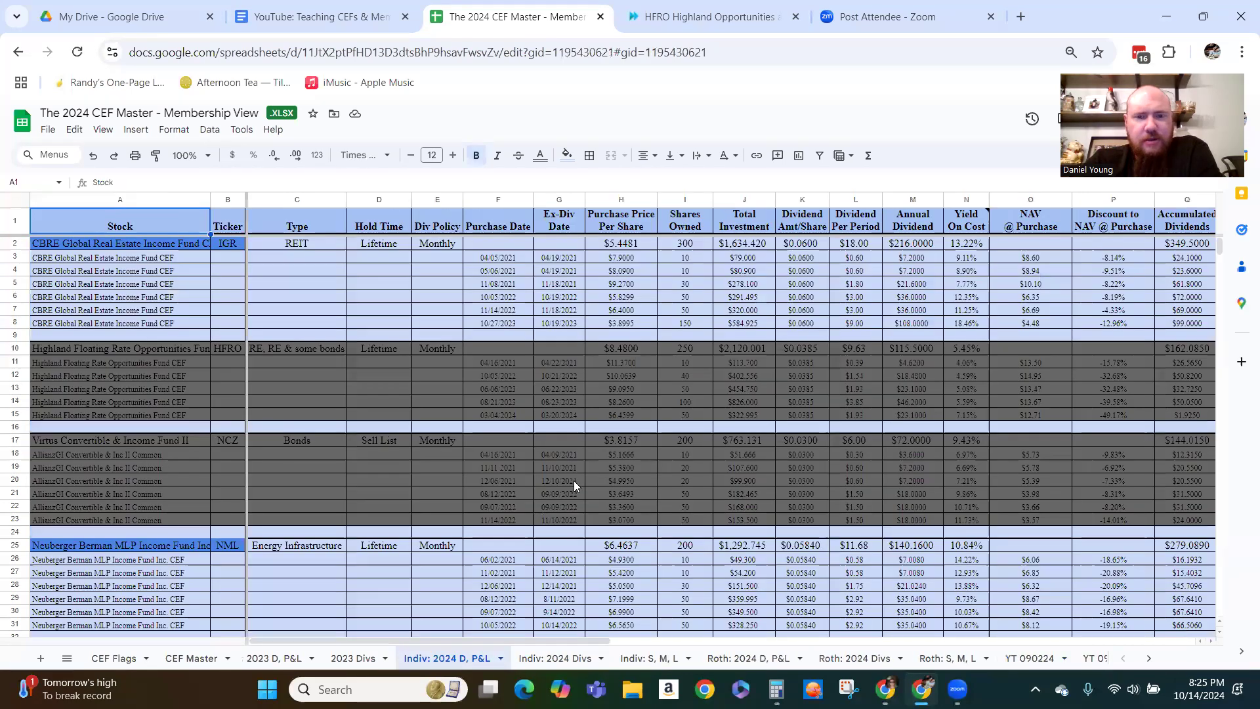
scroll(550, 543, "down", 20)
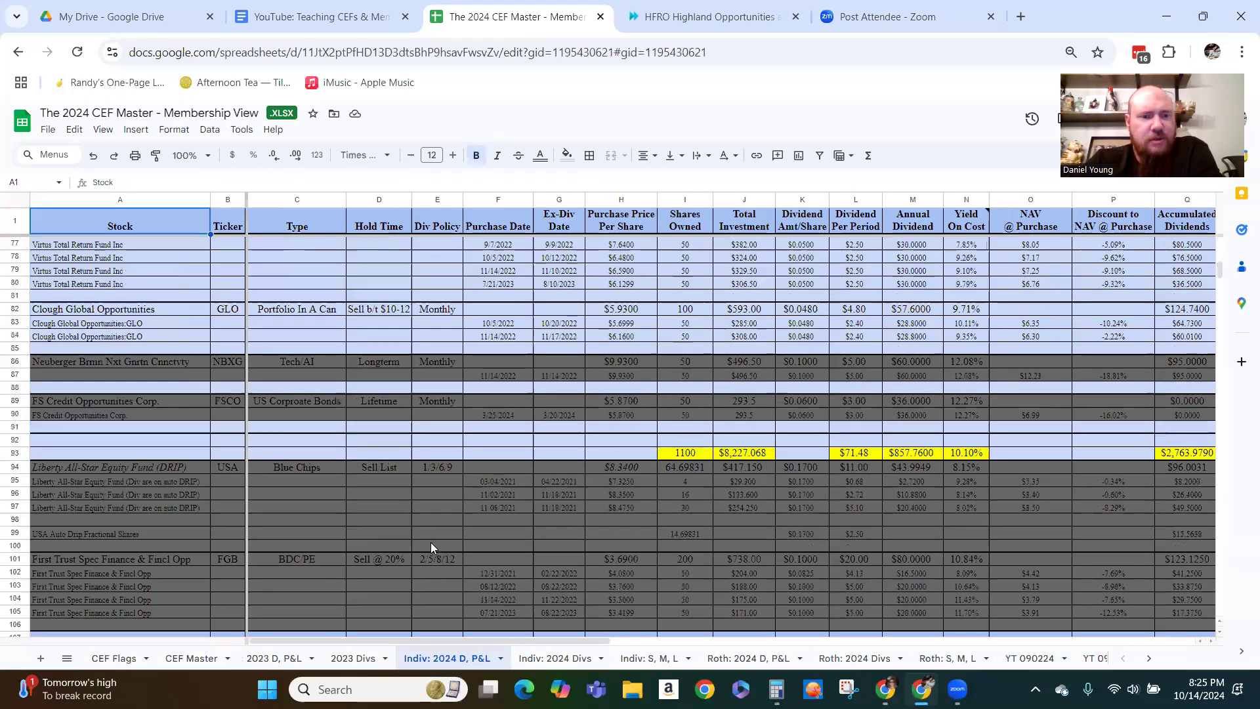
scroll(315, 565, "down", 8)
scroll(308, 590, "up", 3)
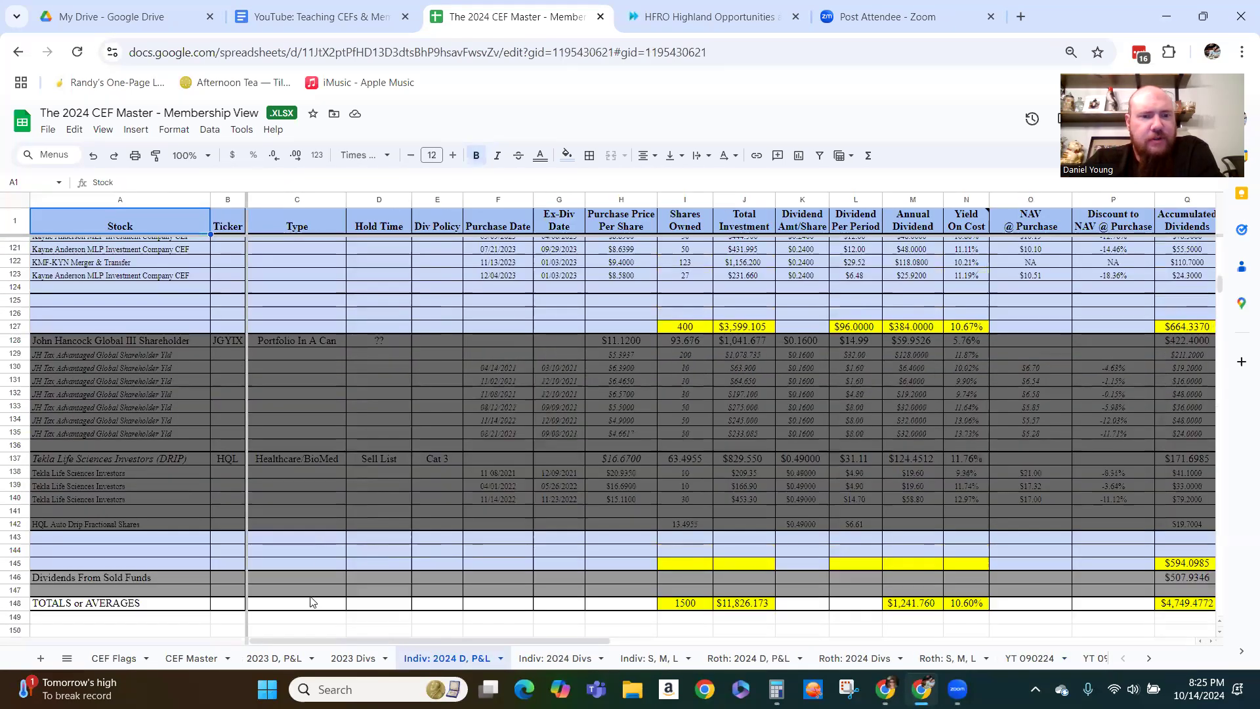
left_click_drag(324, 642, 593, 638)
left_click(609, 459)
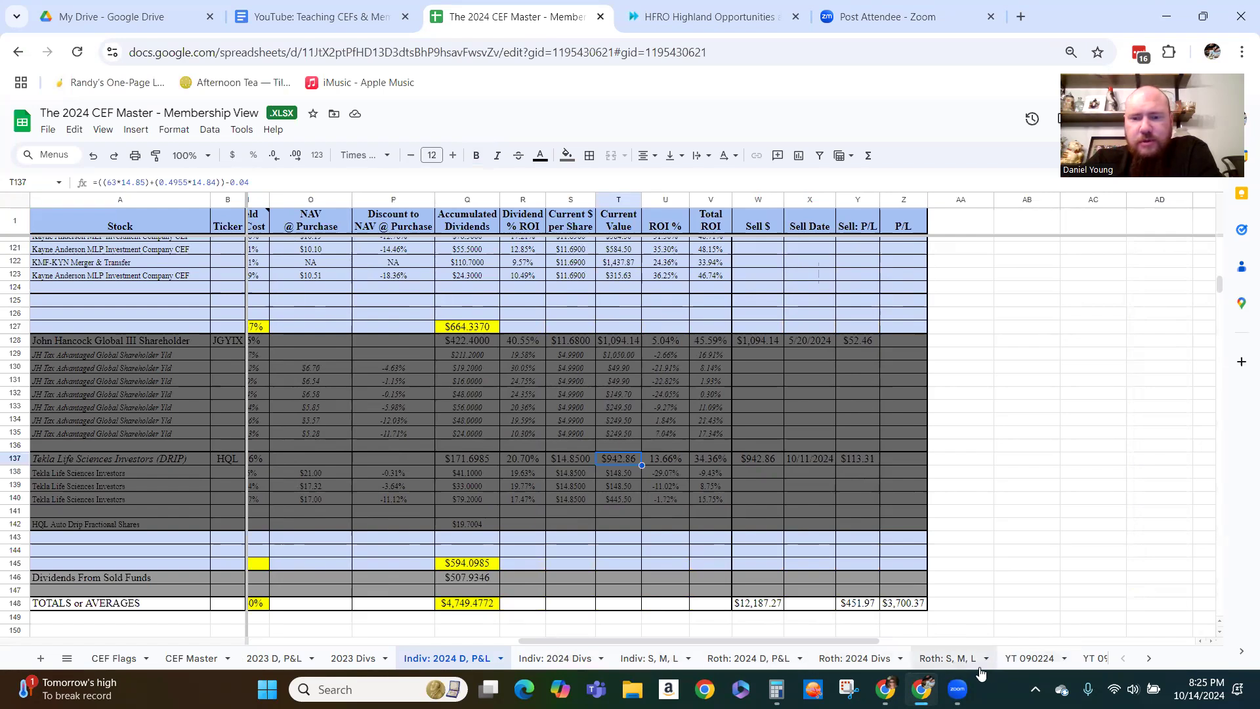
Return to the YT 101424 sheet and enter =942+230 in G3 above HFRO's total investment
left_click(1149, 658)
left_click(1062, 658)
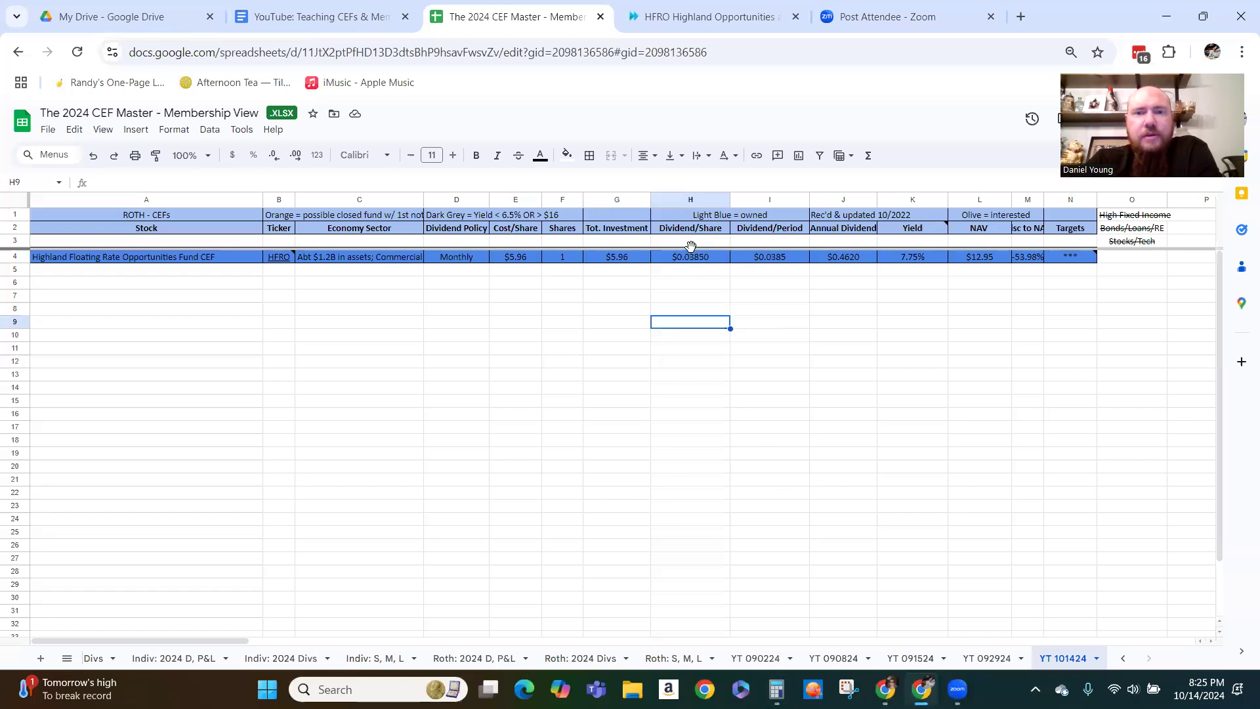
left_click(615, 241)
type("=9")
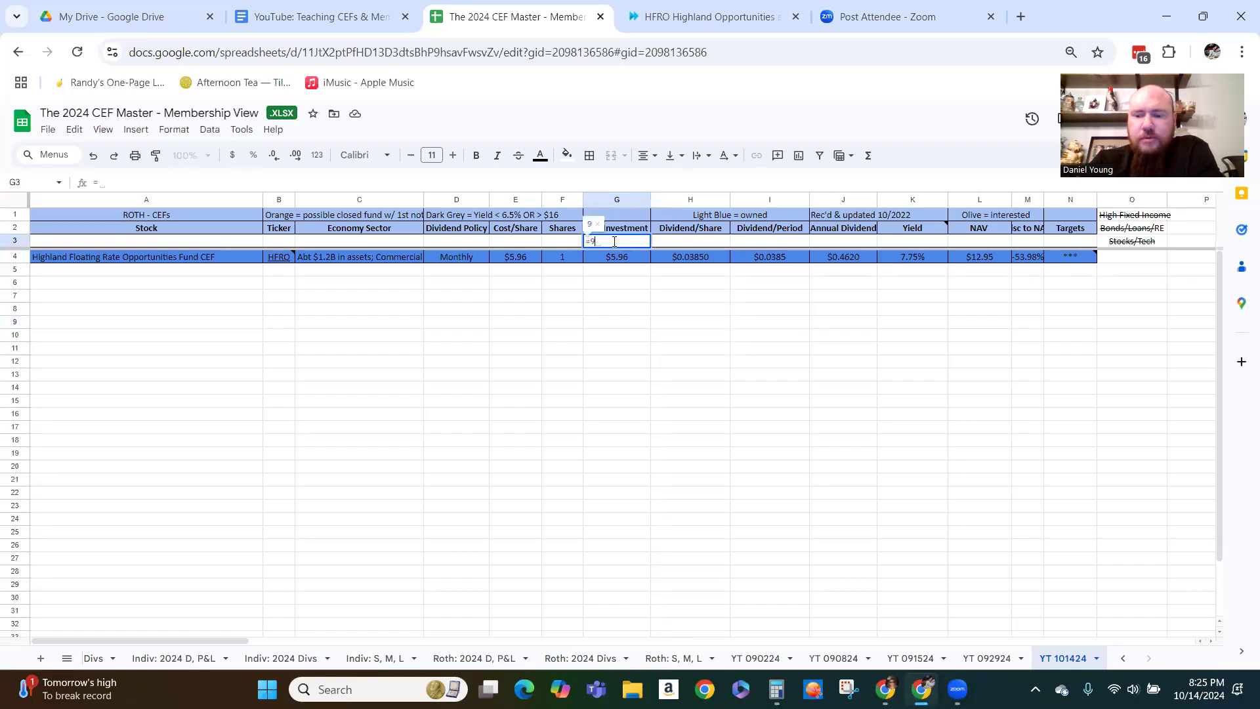
type("2*16")
key("Return")
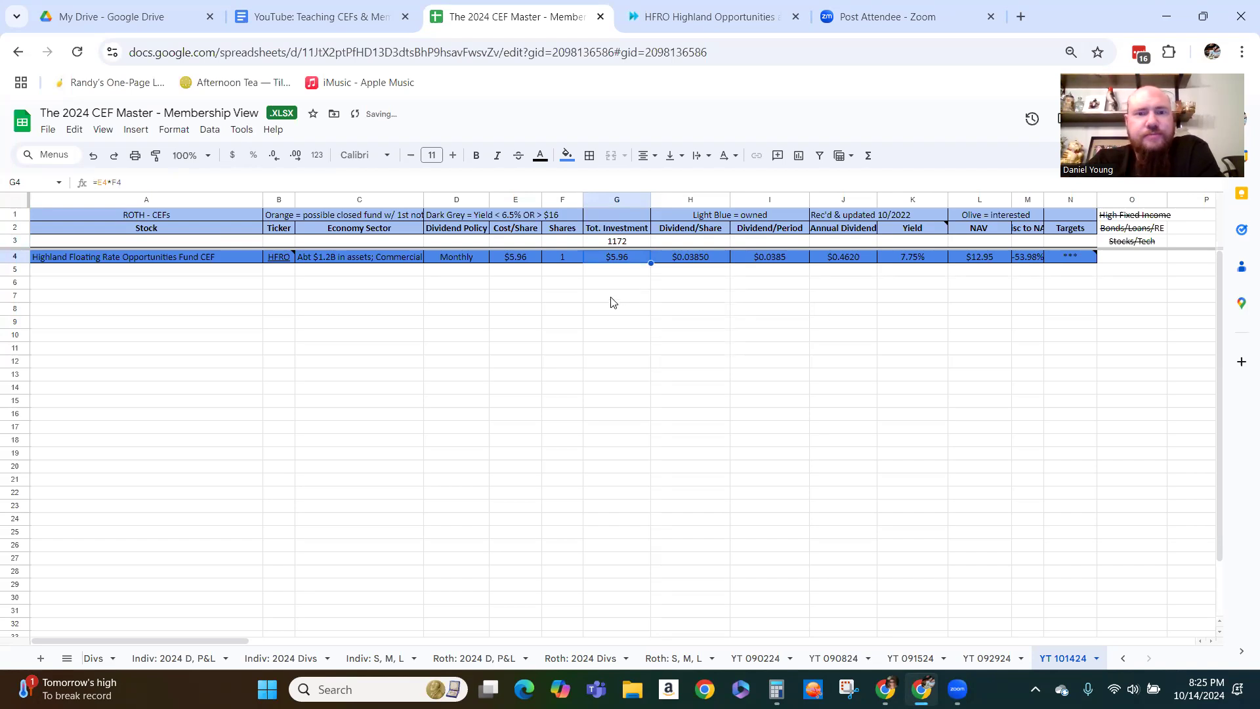
Set HFRO's number of shares in F4 to 100
key("Left")
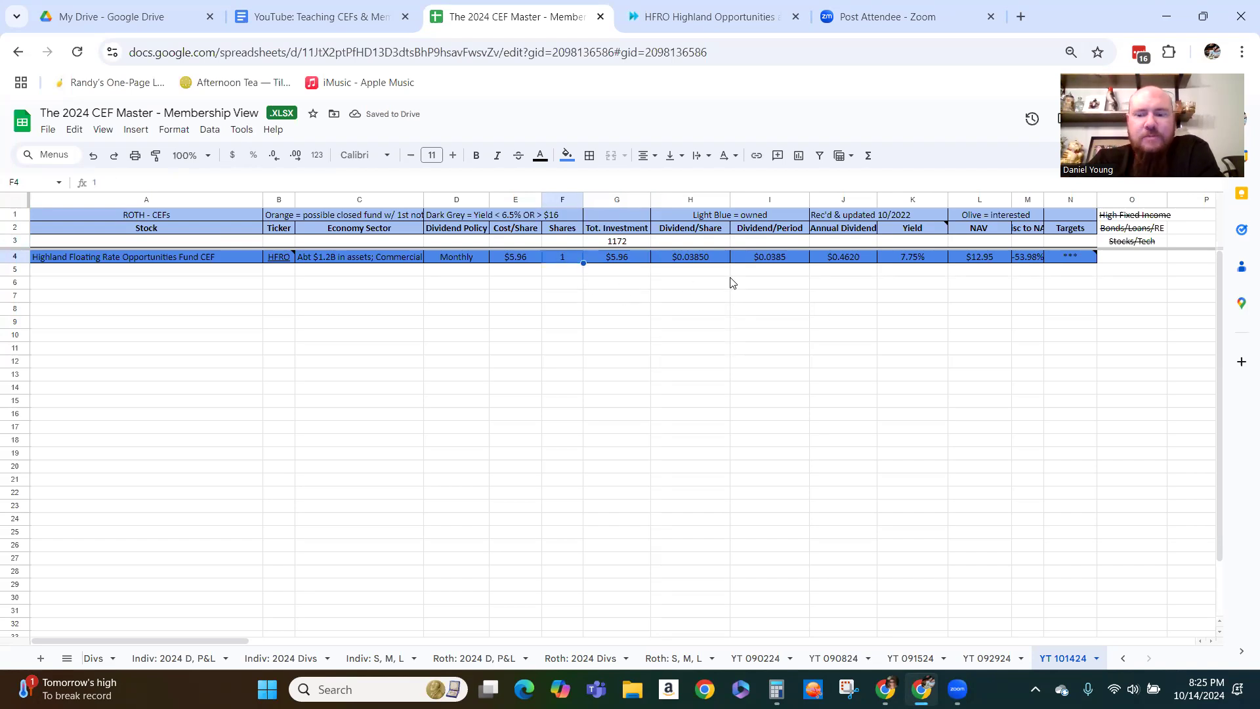
type("100")
key("Return")
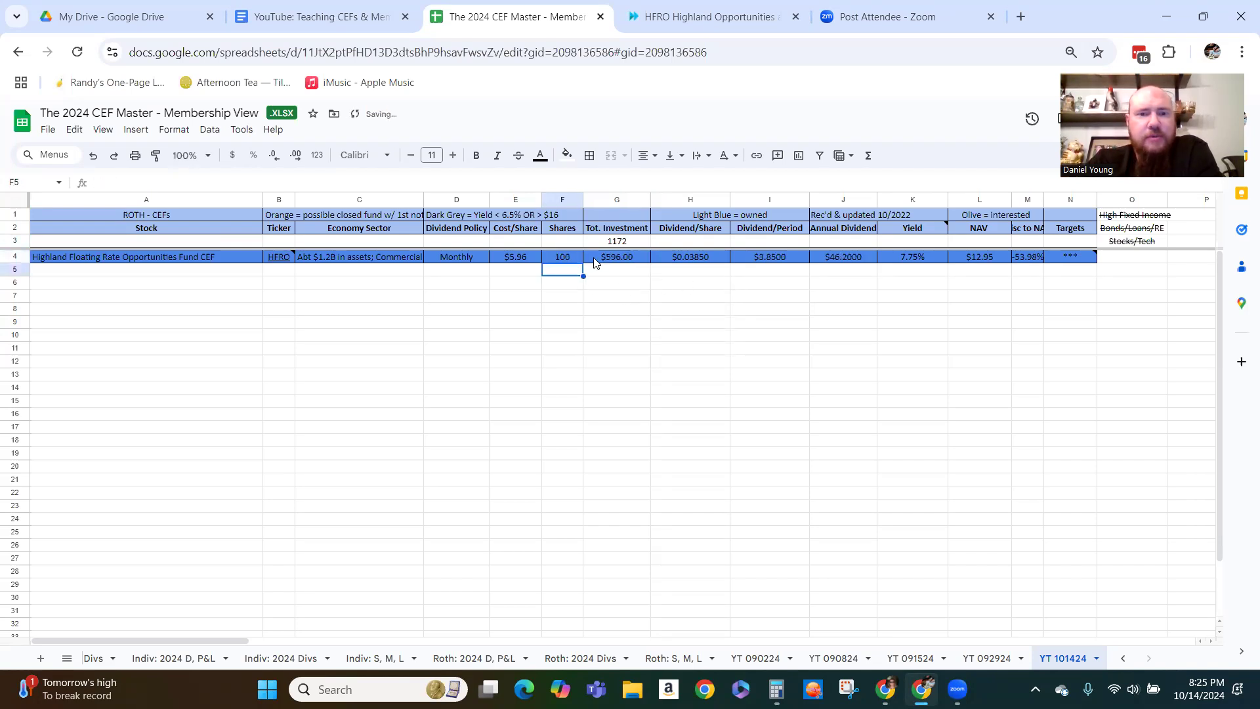
Test 200 shares for HFRO in F4 and set the share count back to 100
left_click(567, 260)
type("200")
key("Return")
left_click(567, 260)
type("100")
key("Return")
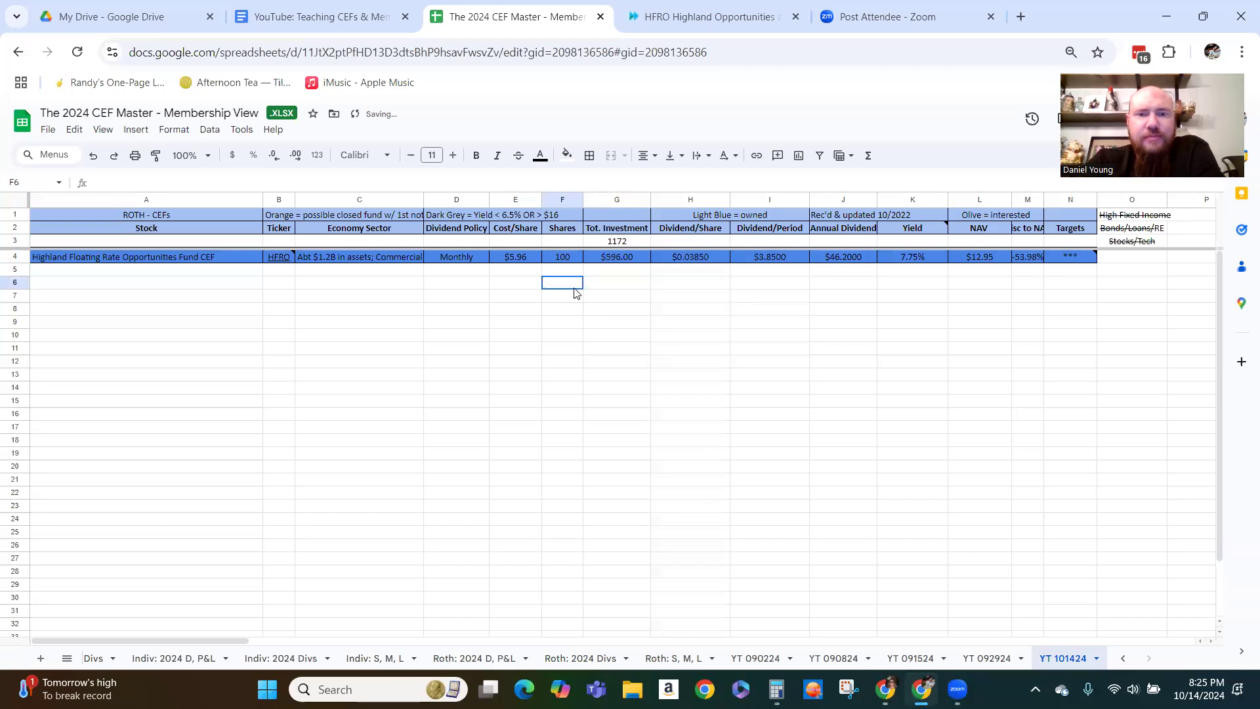
left_click(578, 289)
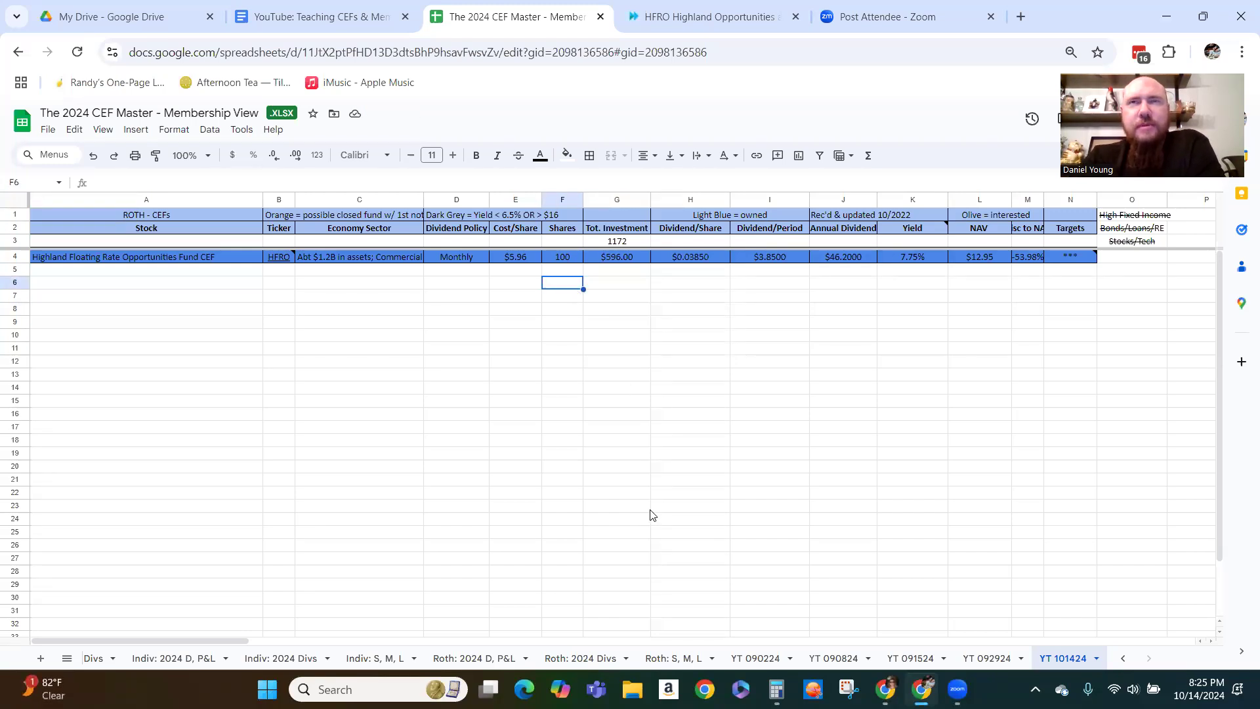
Check the formula in G3 above HFRO's total investment
left_click(645, 432)
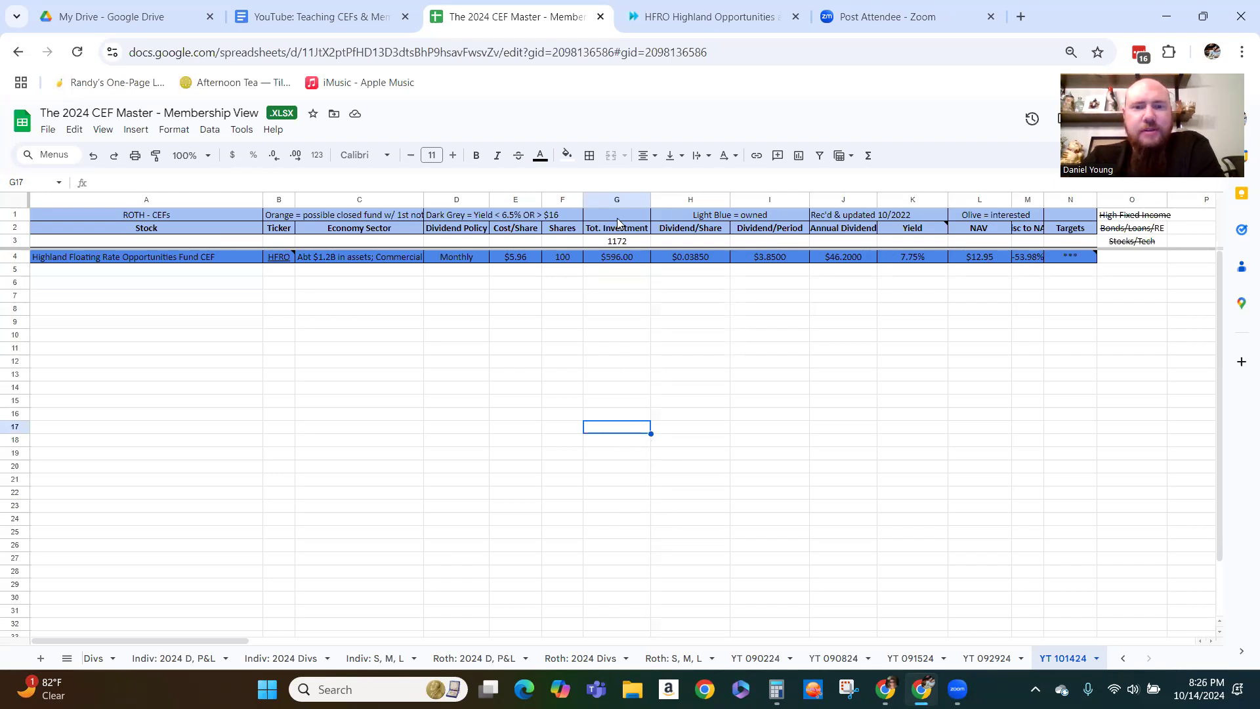
left_click(630, 242)
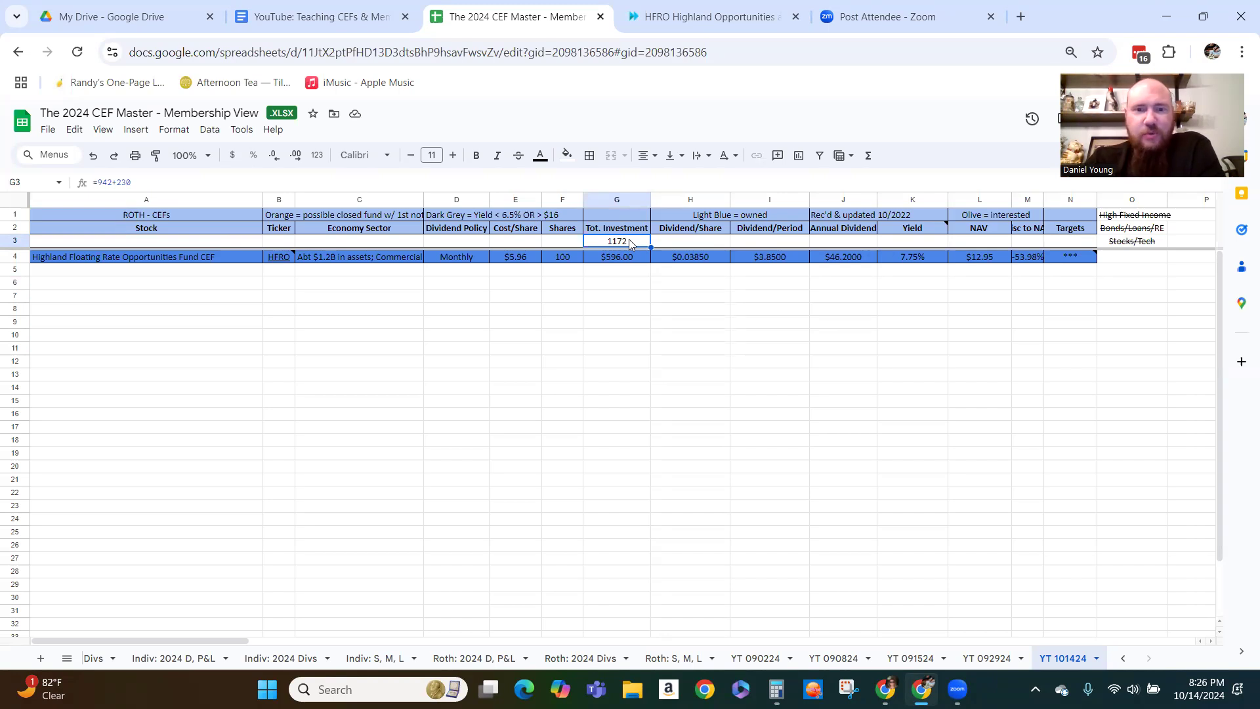
left_click(630, 272)
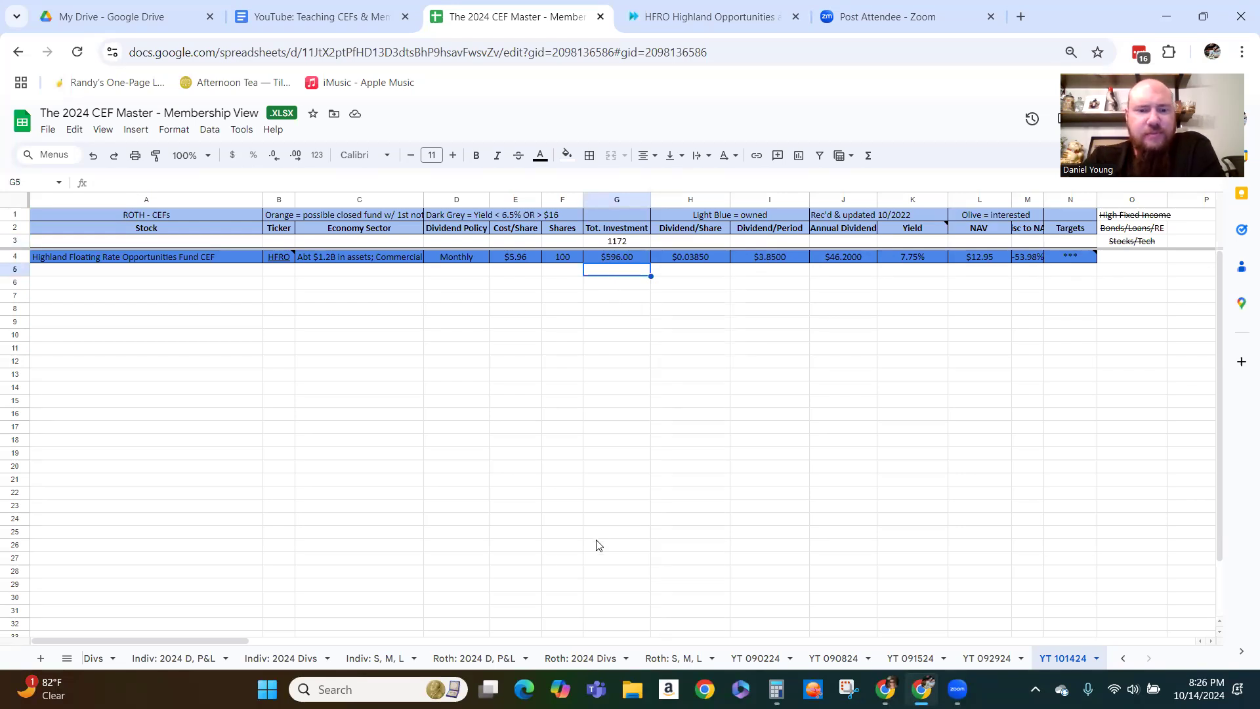
Look up HFRO's total shares owned and average price per share on the Roth: 2024 D, P&L sheet
left_click(473, 657)
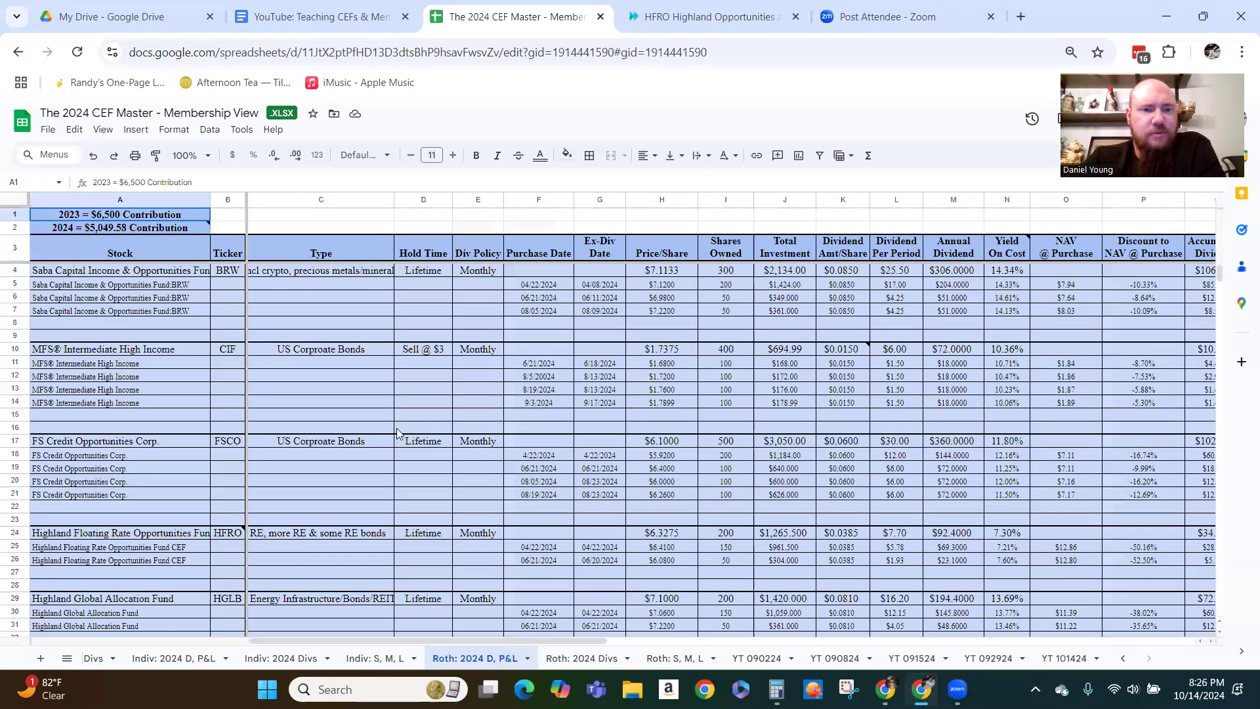
scroll(459, 413, "down", 5)
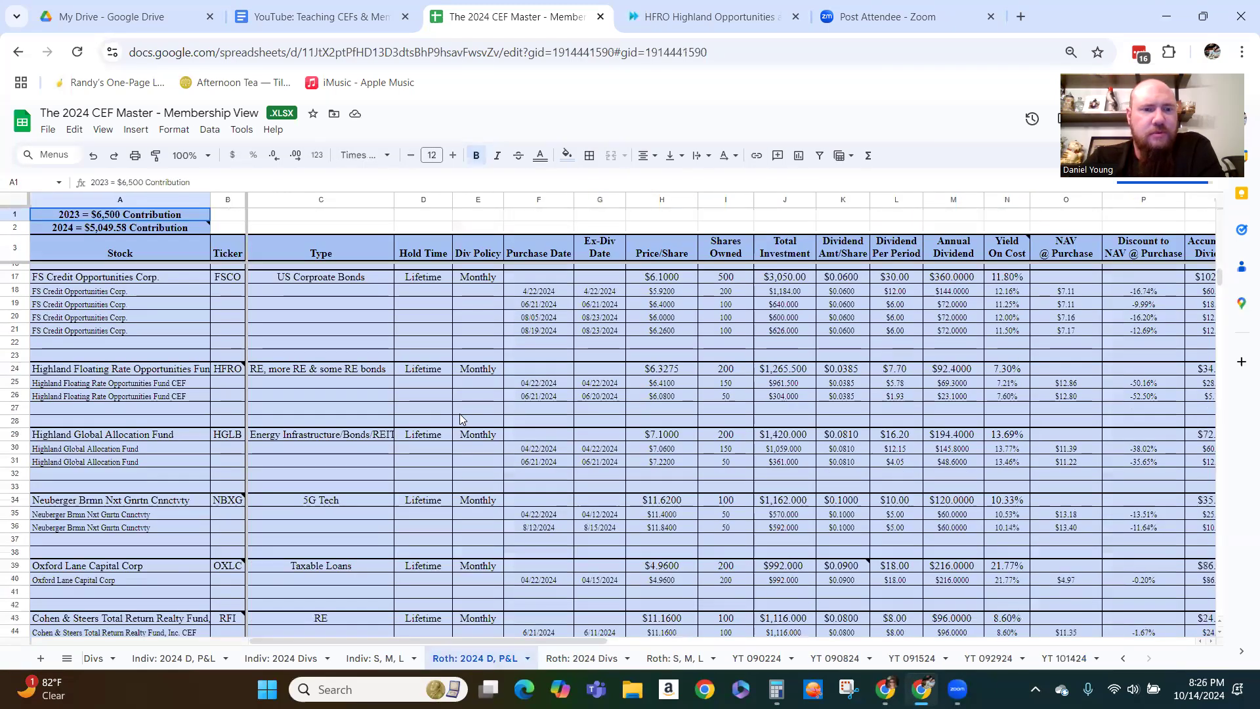
left_click(729, 369)
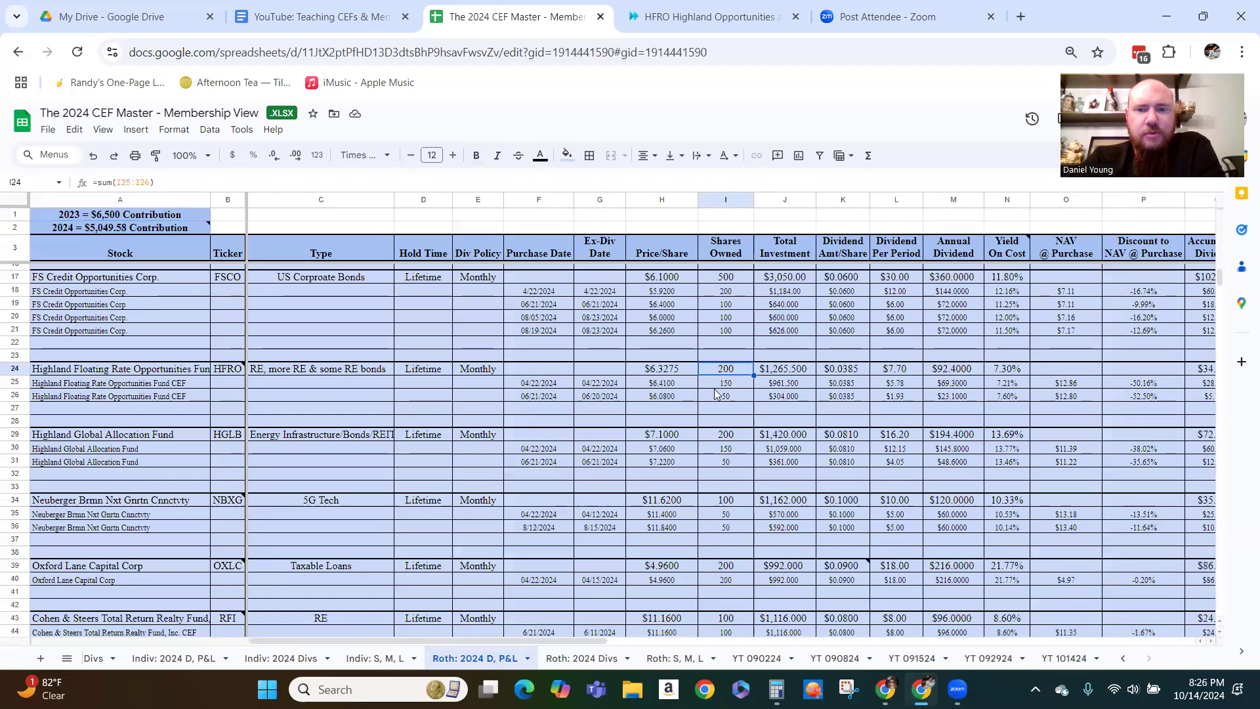
left_click(671, 372)
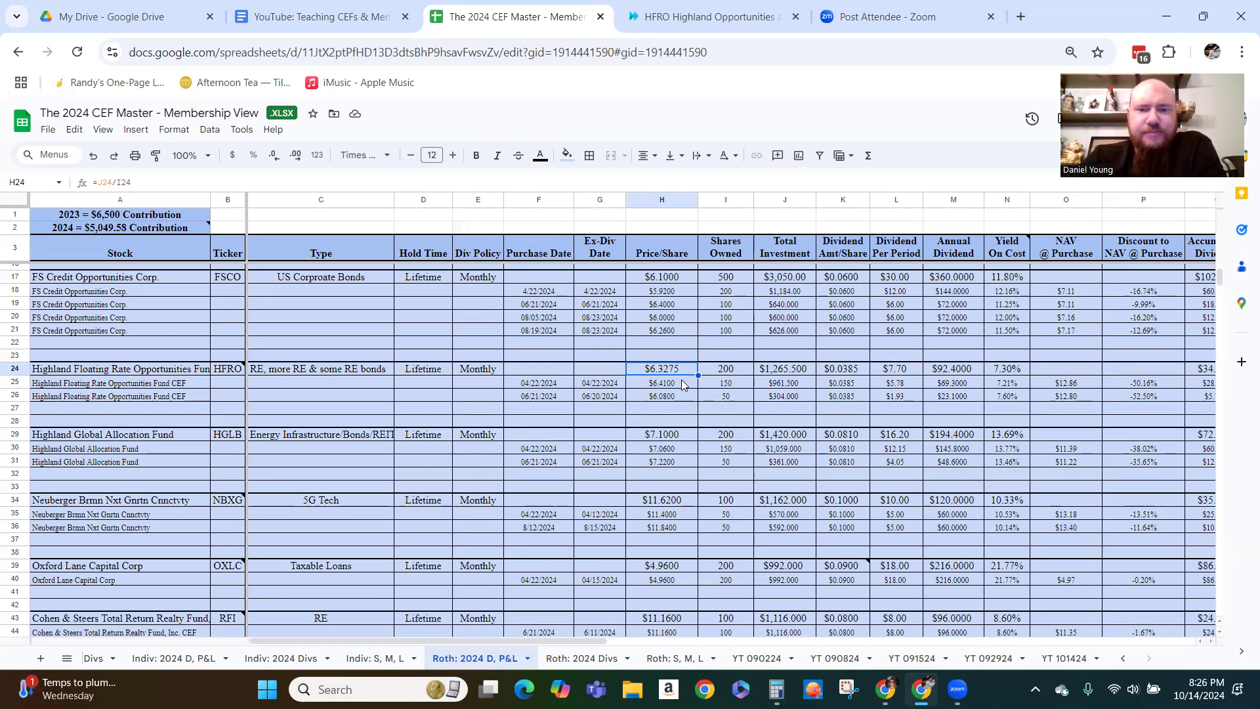
Switch to Calculator, average HFRO's share prices of 6.33 and 5.95, and close it
mouse_move(776, 689)
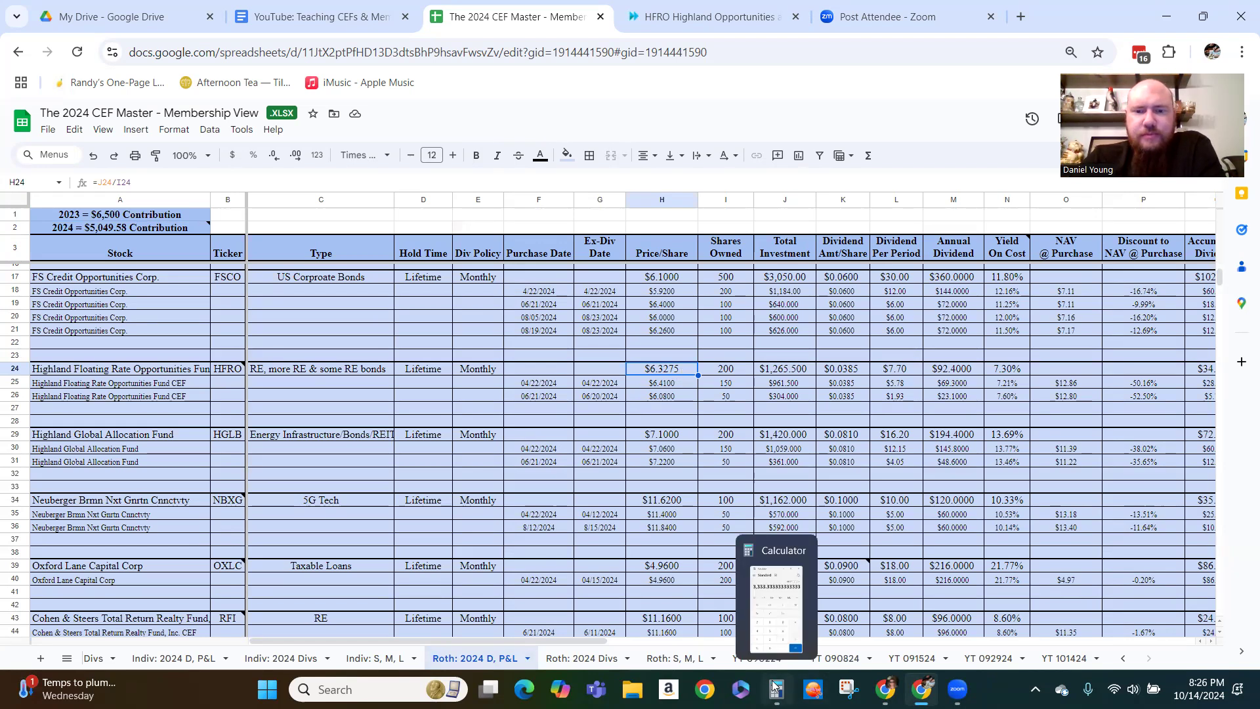
left_click(774, 649)
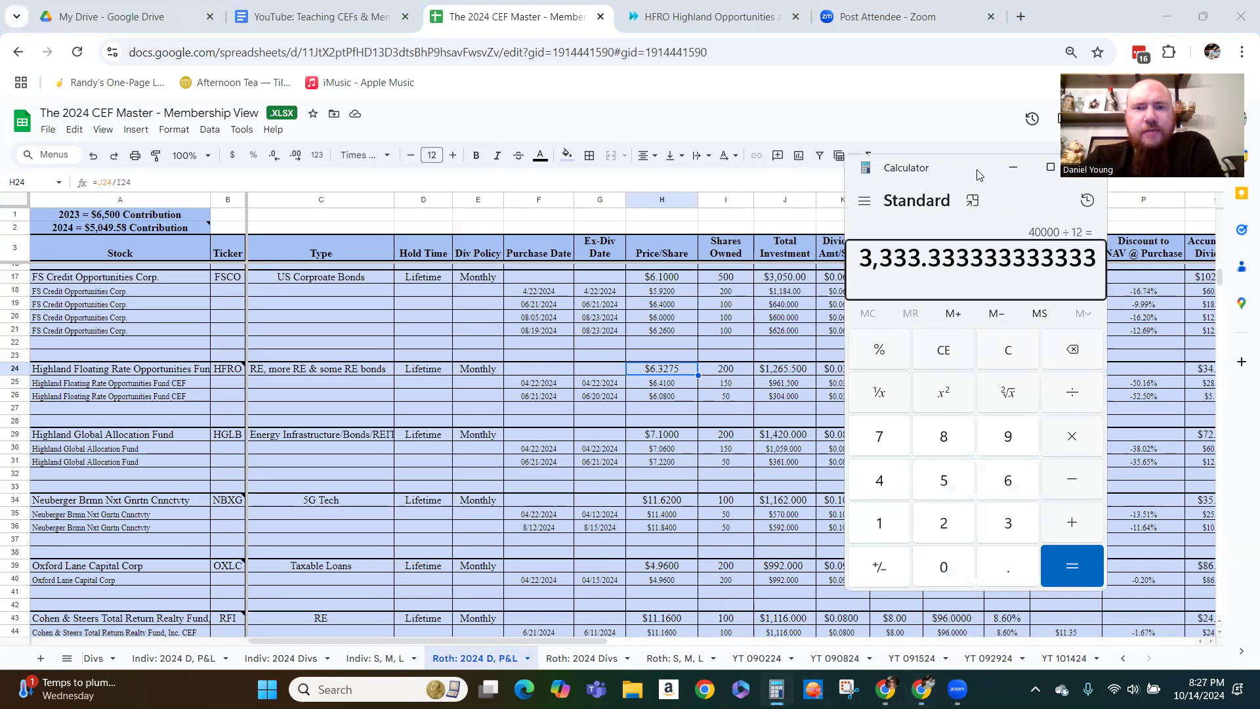
left_click_drag(977, 174, 394, 148)
left_click(432, 328)
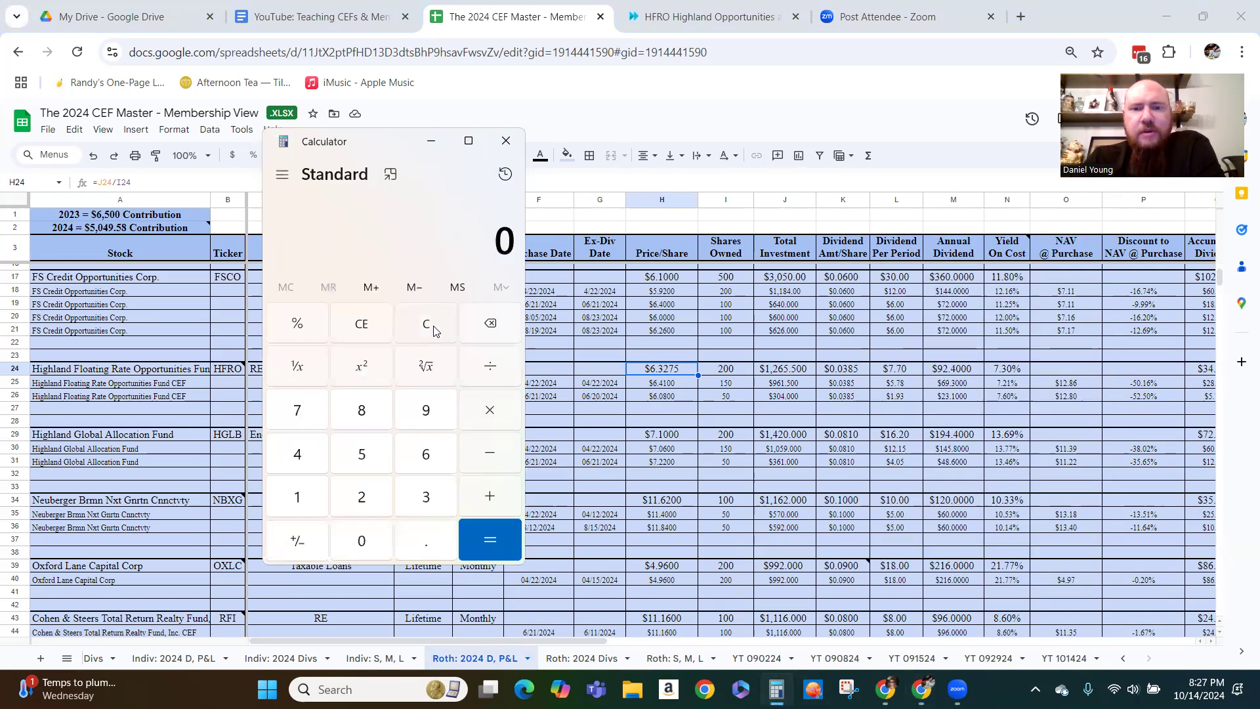
type("6.32")
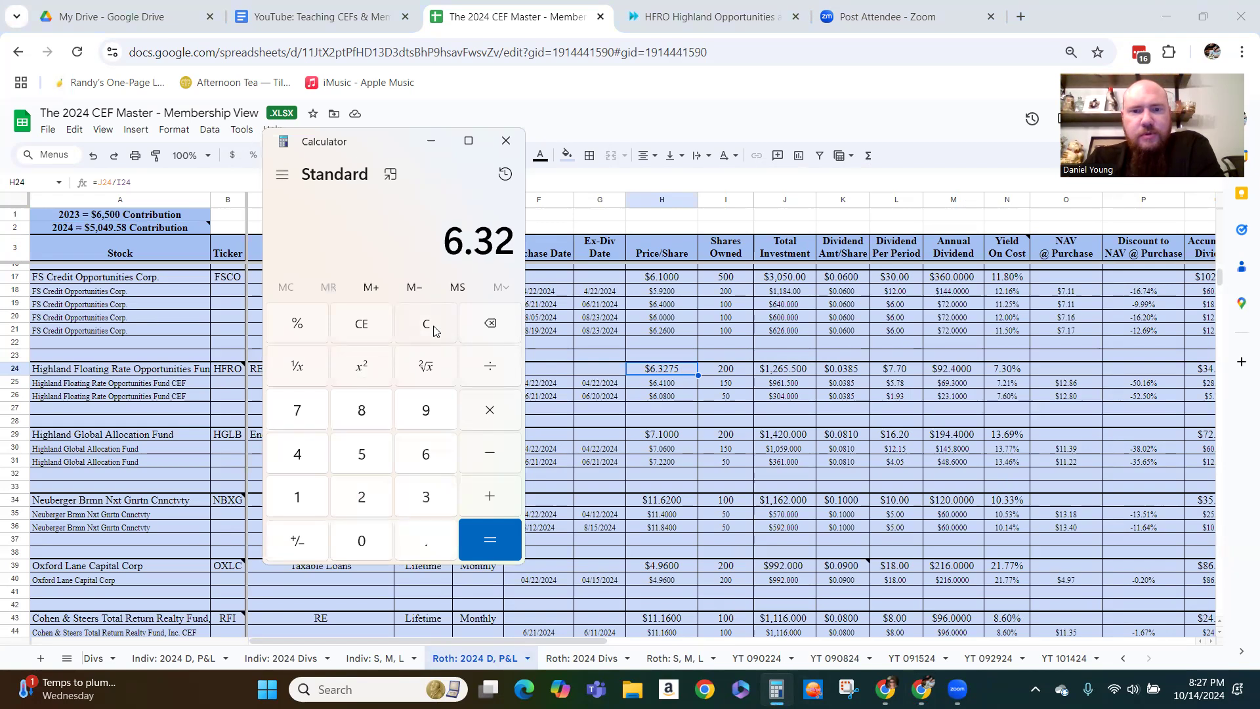
key("BackSpace")
type("3 ")
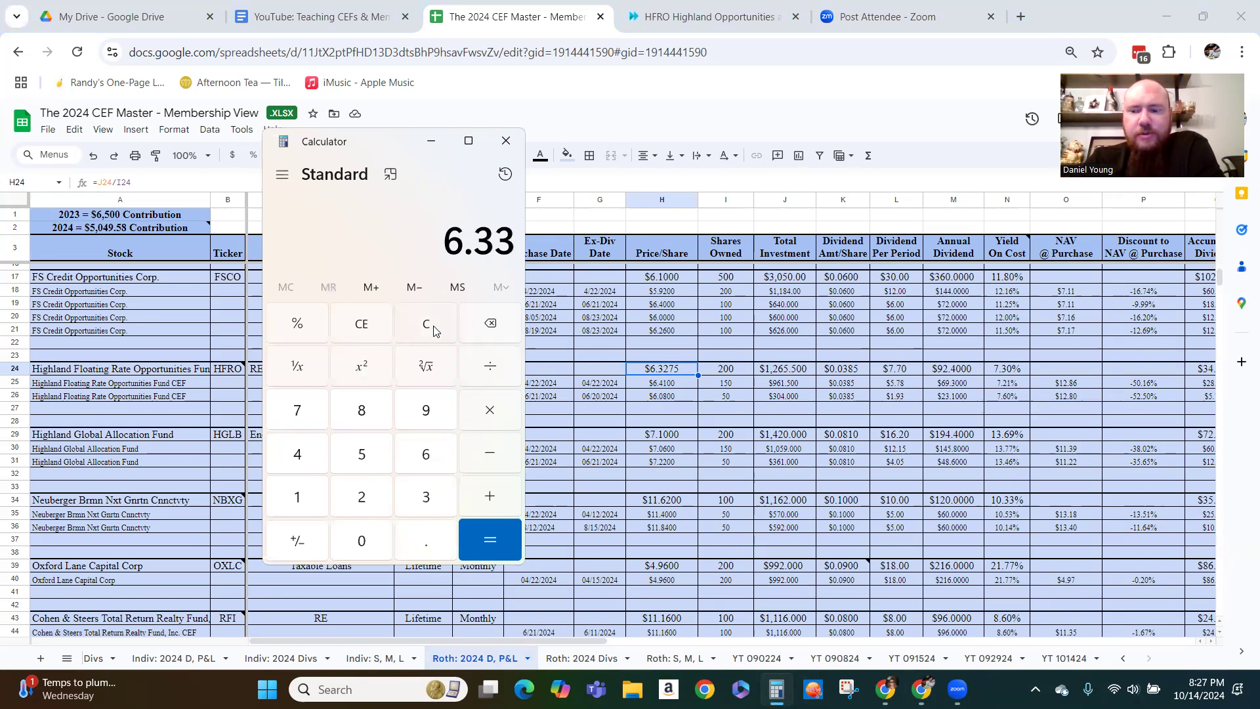
type("+ 59.")
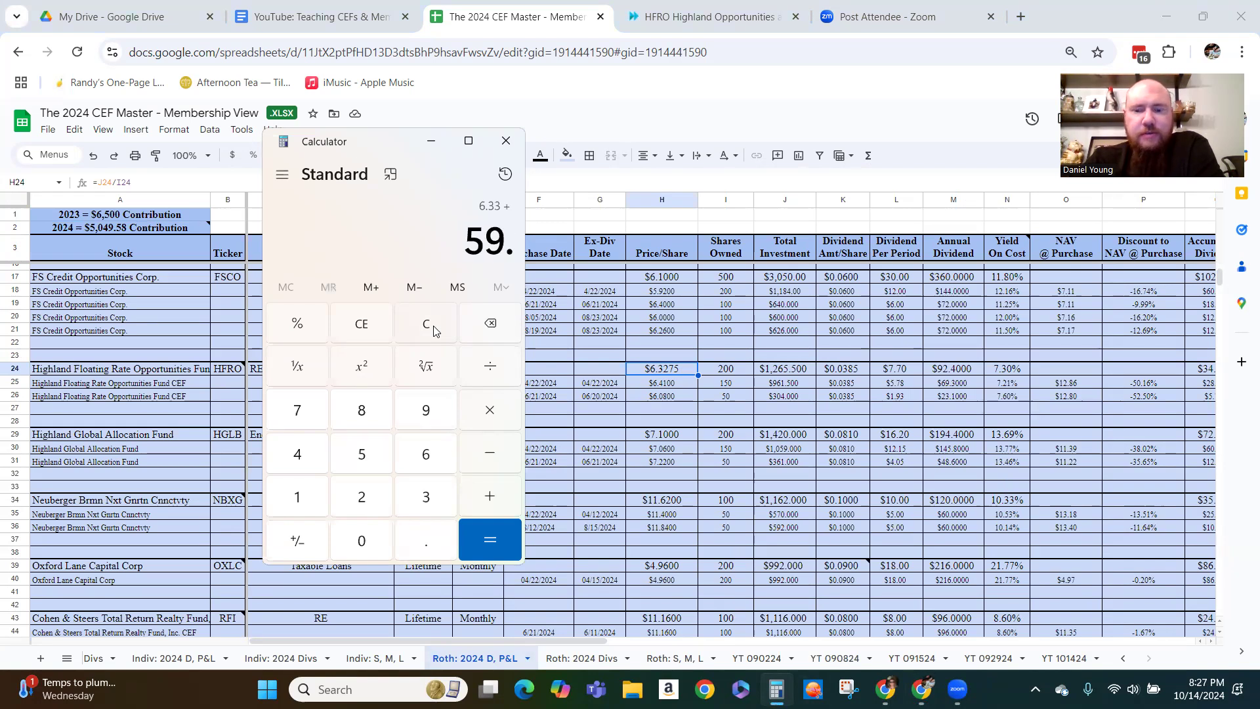
key("BackSpace")
key("BackSpace")
type(".95")
key("Return")
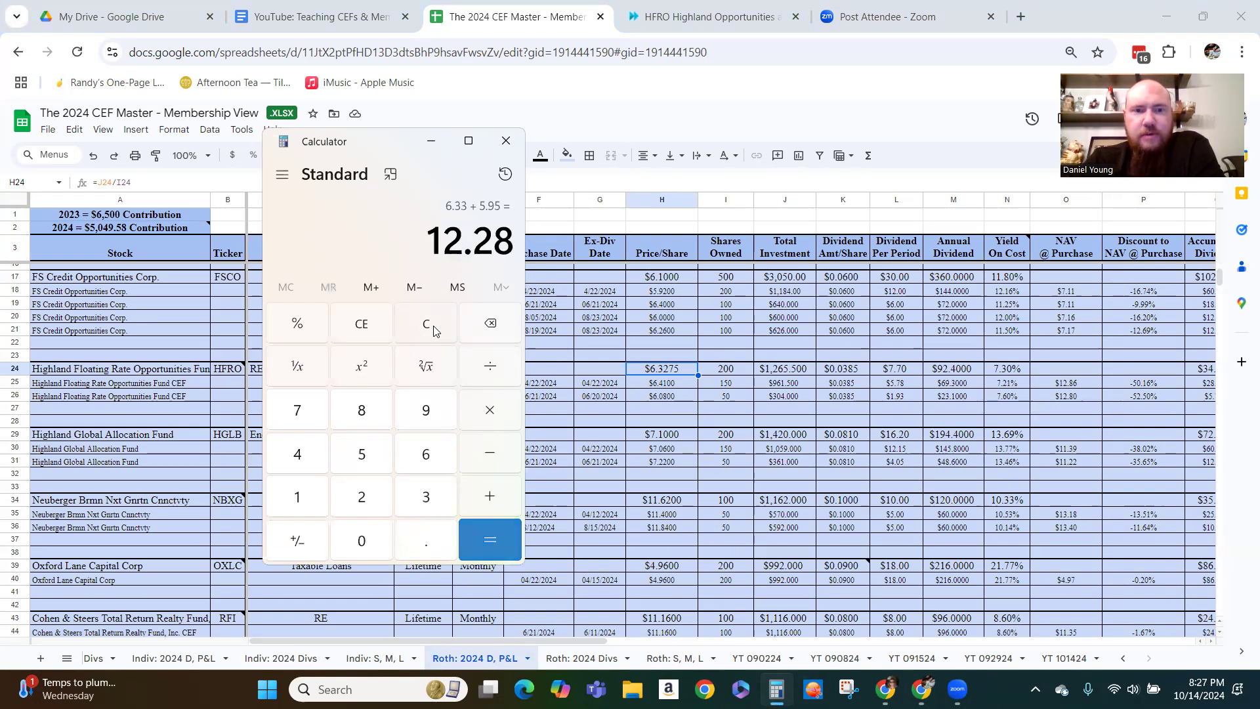
type("/2")
key("Return")
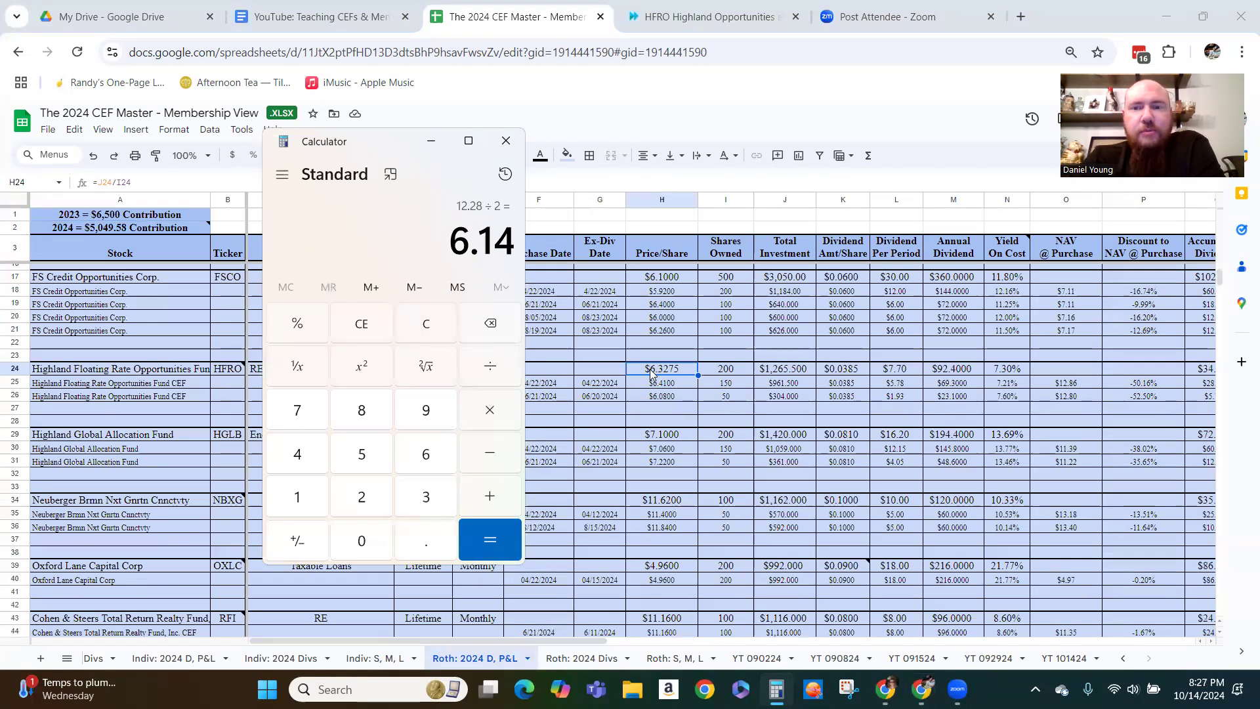
left_click(506, 140)
Return to YT 101424 and examine the earlier YT sheets from 090224 to 092924 and the Roth: S, M, L sheet
left_click(1067, 658)
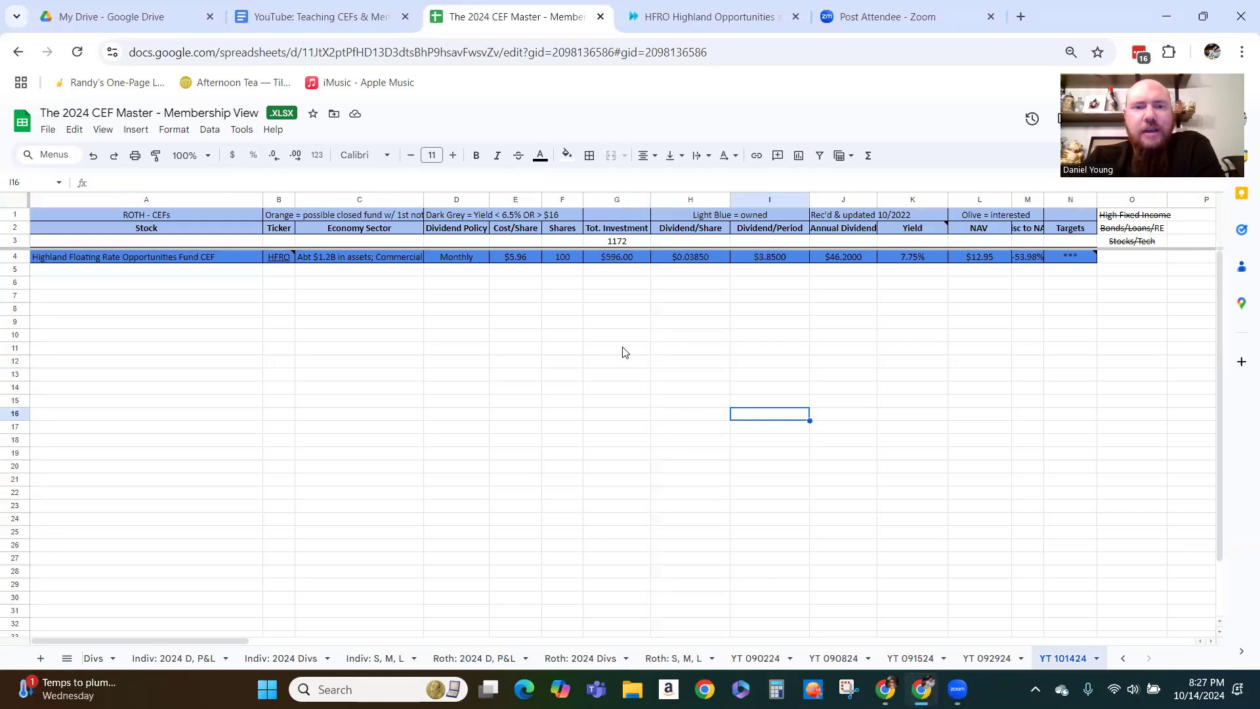
left_click(988, 659)
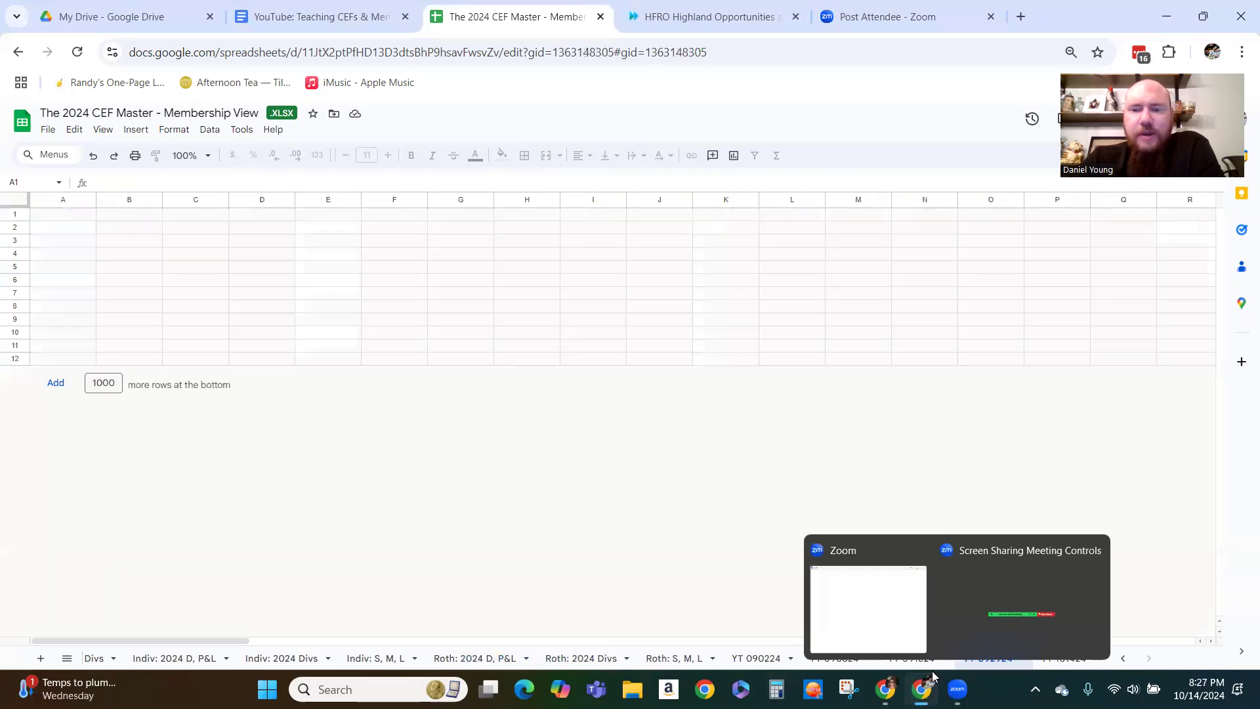
left_click(909, 663)
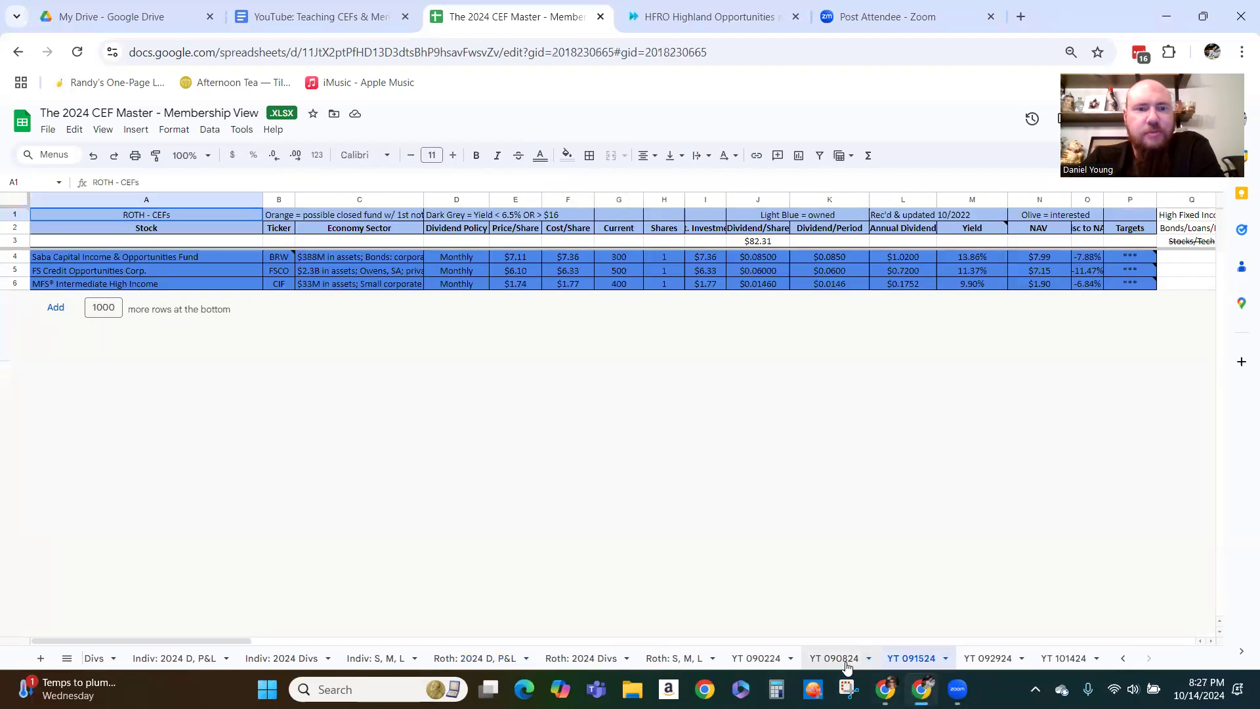
left_click(843, 662)
left_click(773, 659)
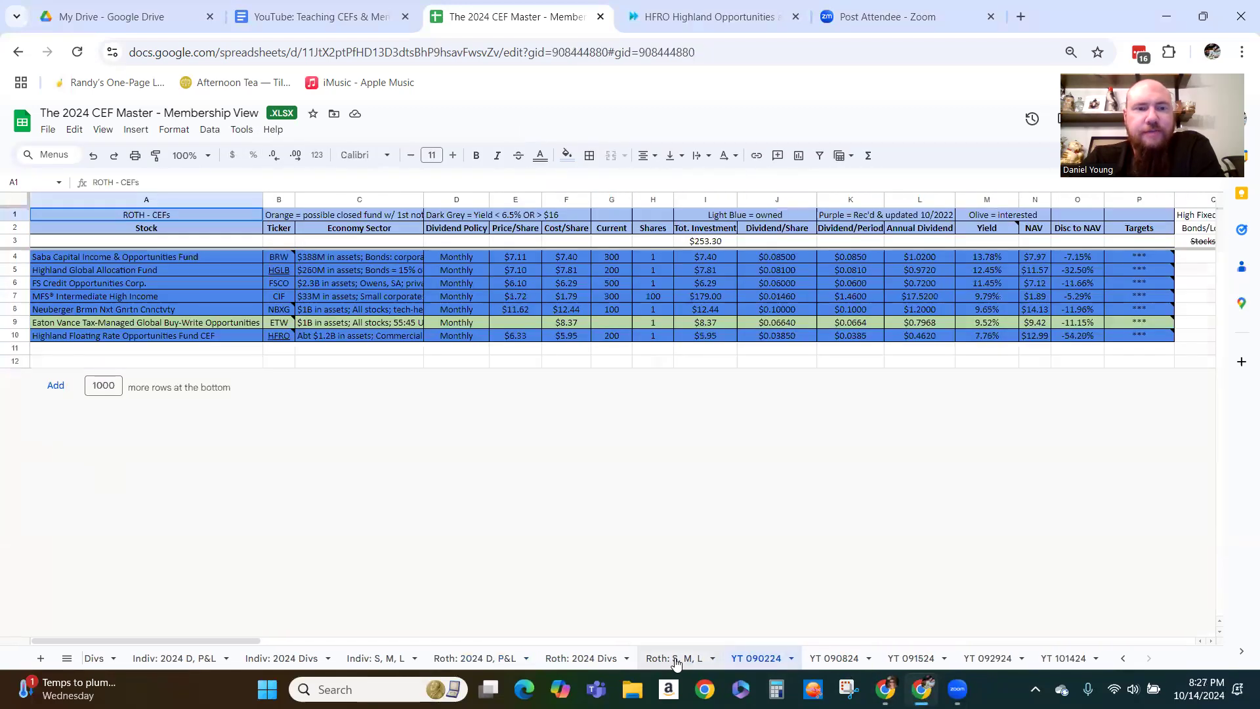
left_click(676, 661)
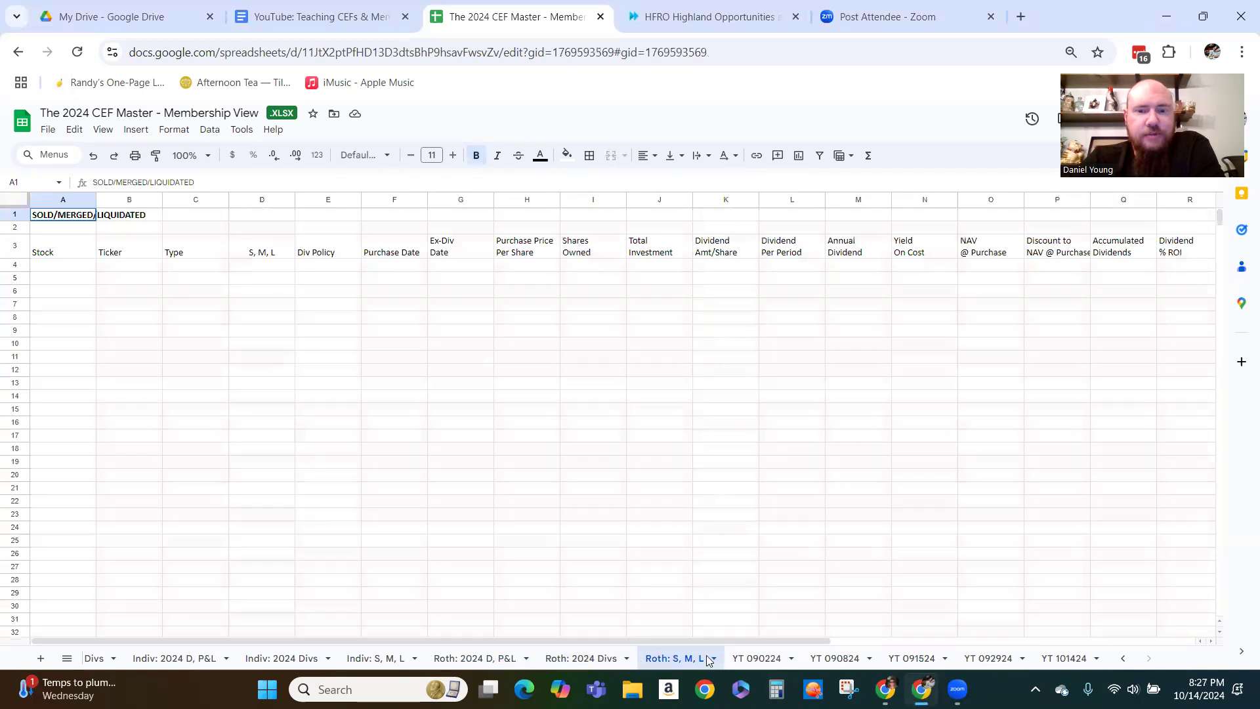
left_click(756, 660)
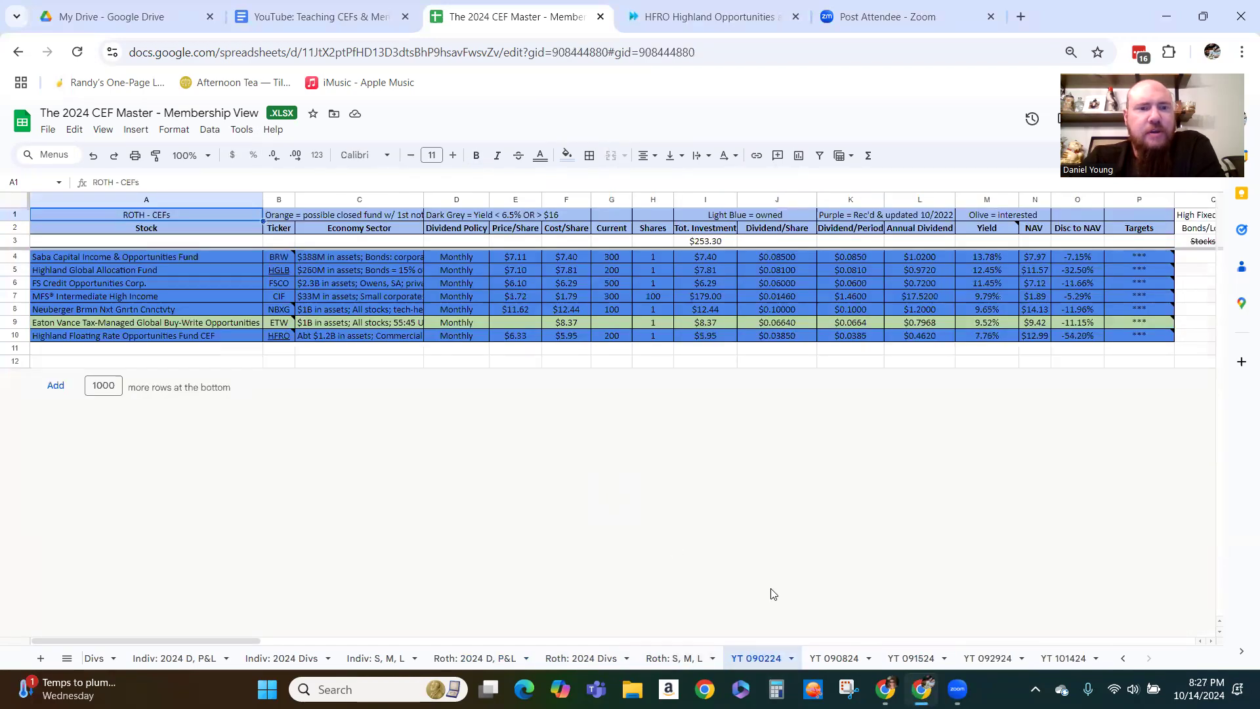
left_click(842, 658)
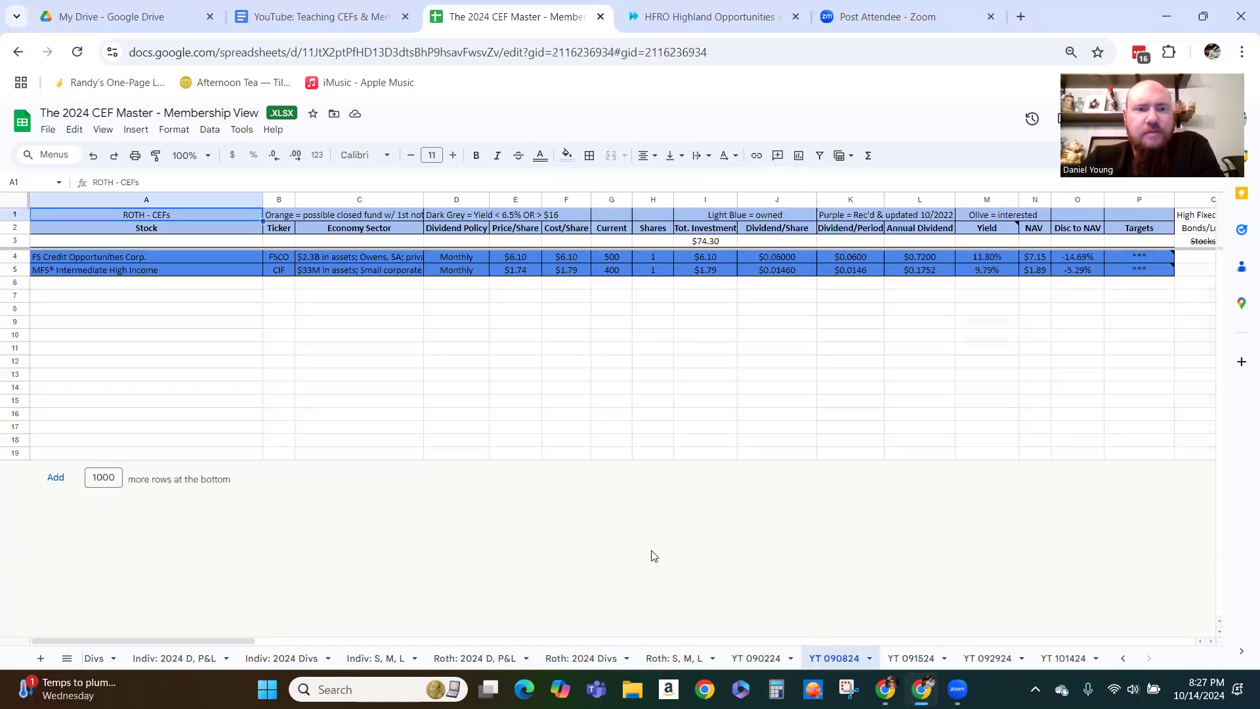
Review the YT 091524 and YT 092924 sheets, including Highland Global Allocation Fund's economy sector details, and return to YT 101424
left_click(891, 658)
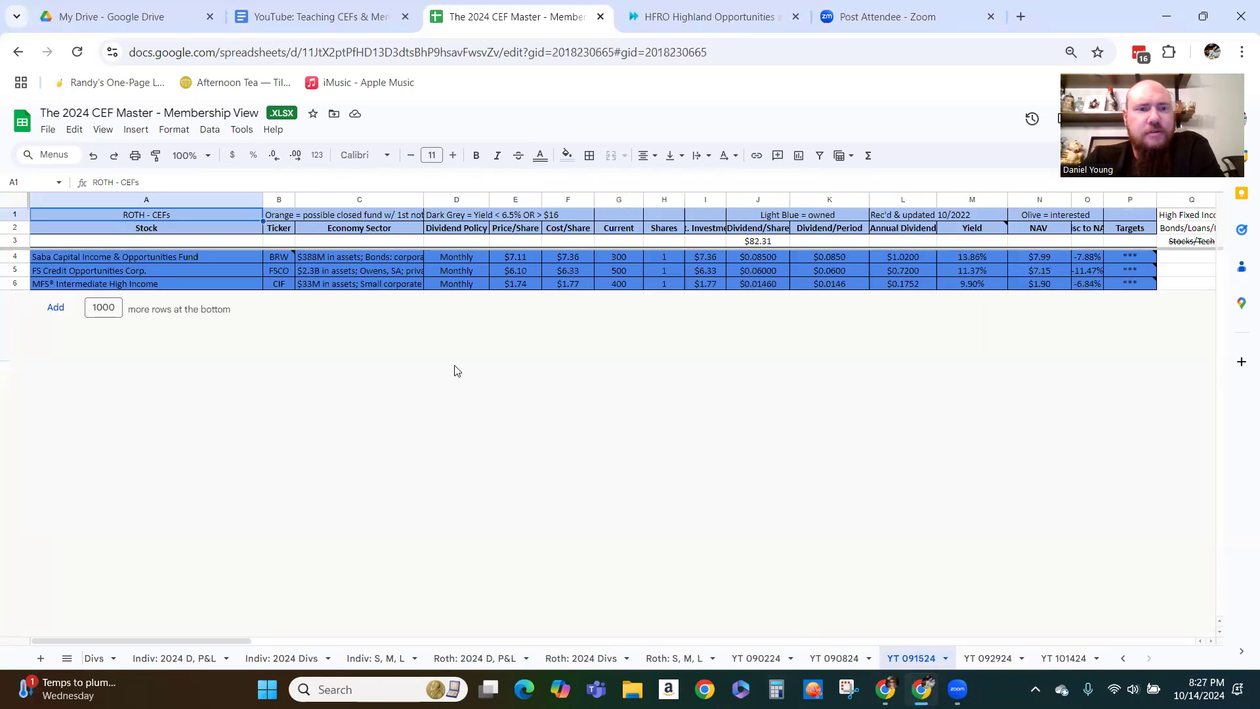
left_click(981, 659)
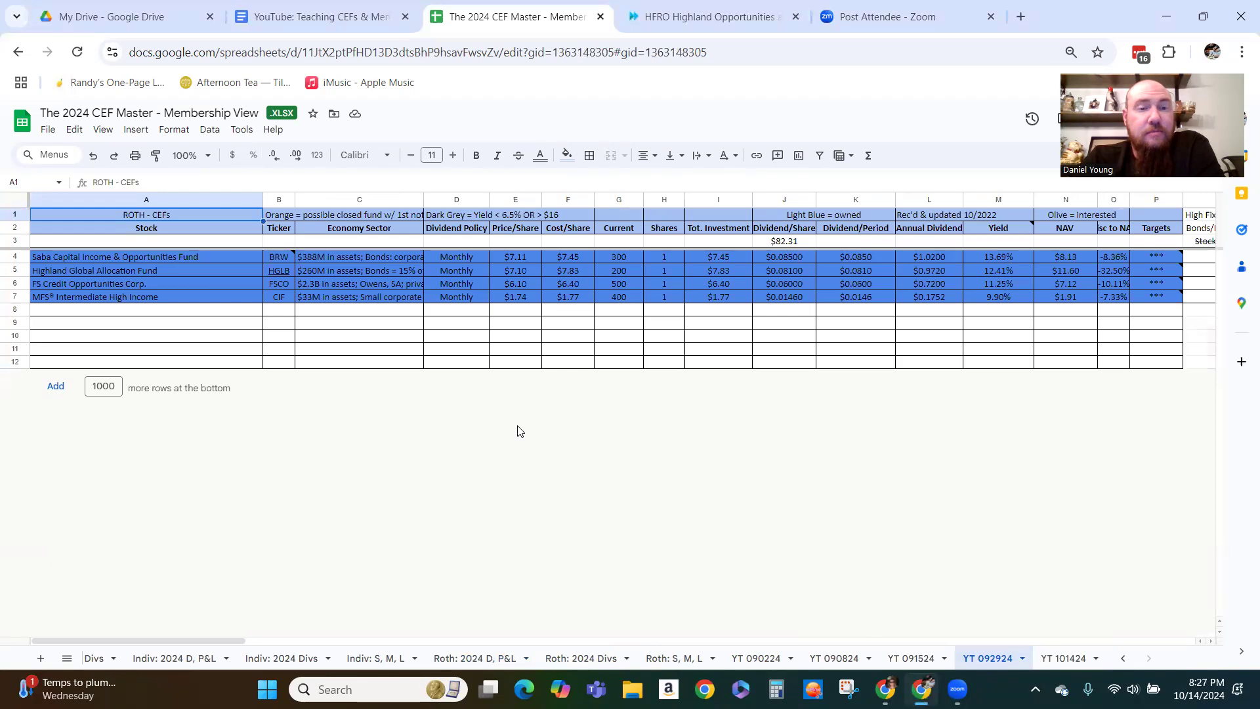
left_click(399, 272)
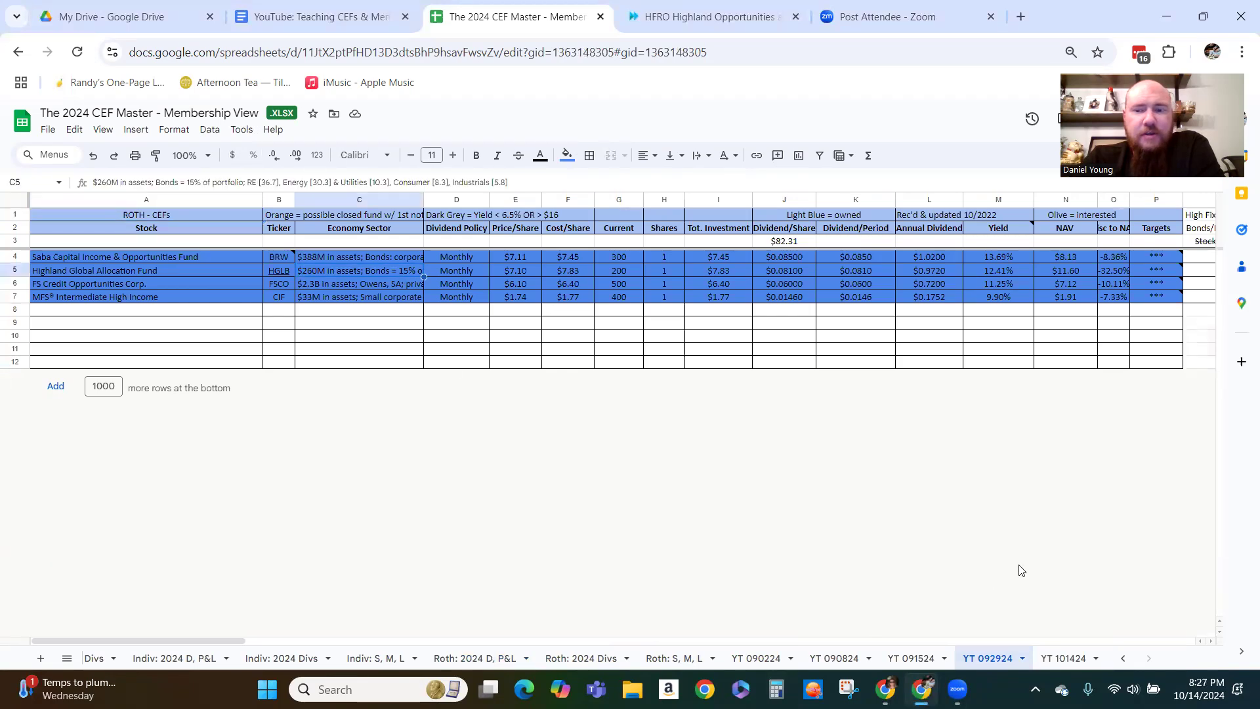
left_click(1064, 659)
left_click(943, 376)
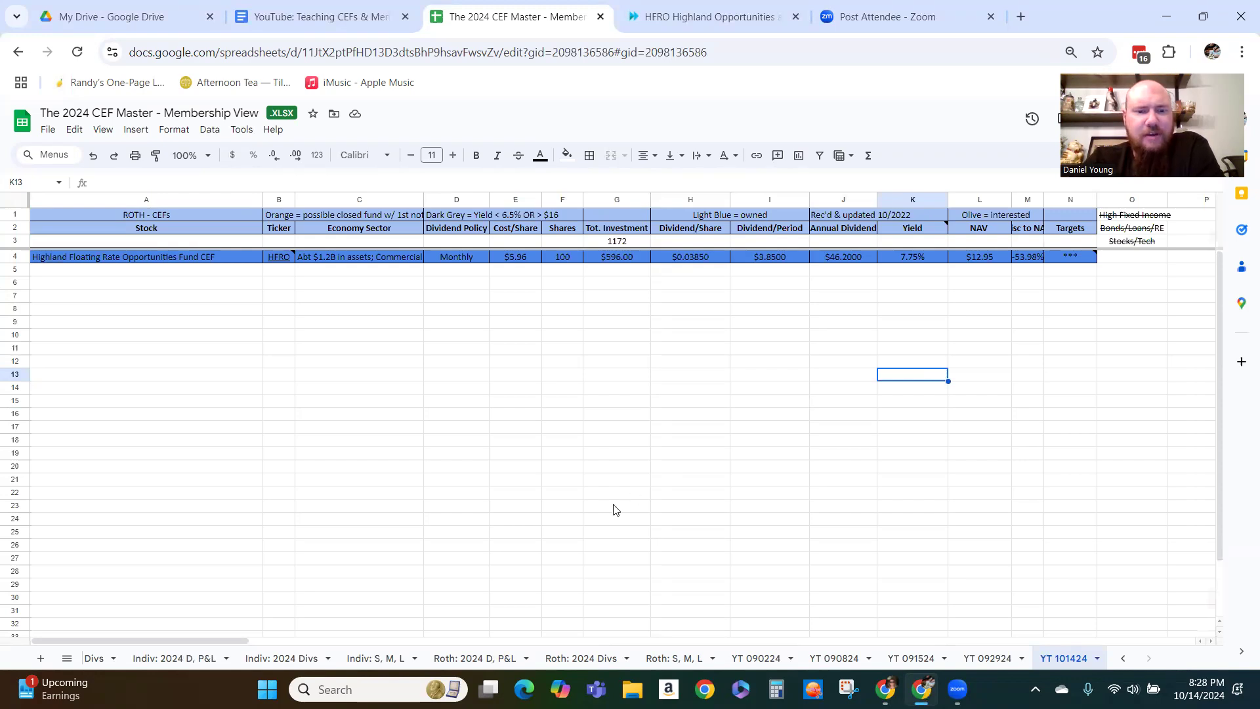
Examine the fund types on the Roth: 2024 D, P&L sheet, particularly the real estate holdings RFI and HFRO, and return to YT 101424
left_click(489, 659)
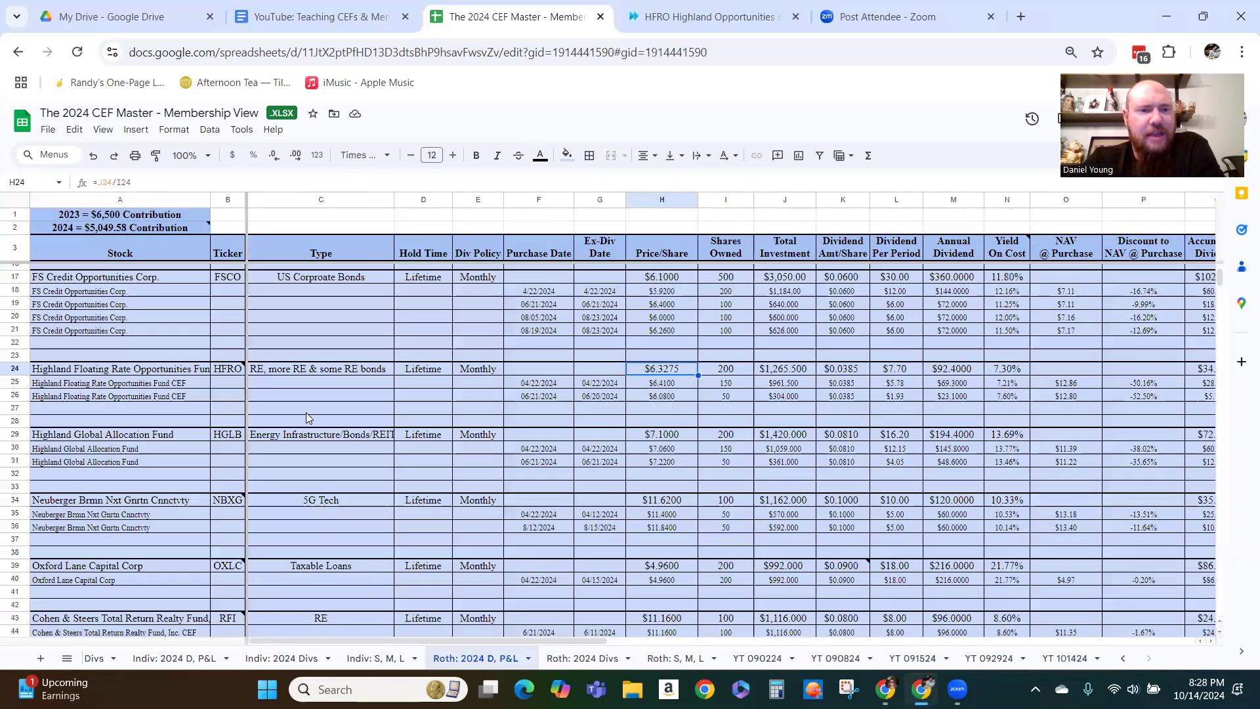
left_click(321, 383)
scroll(321, 384, "down", 7)
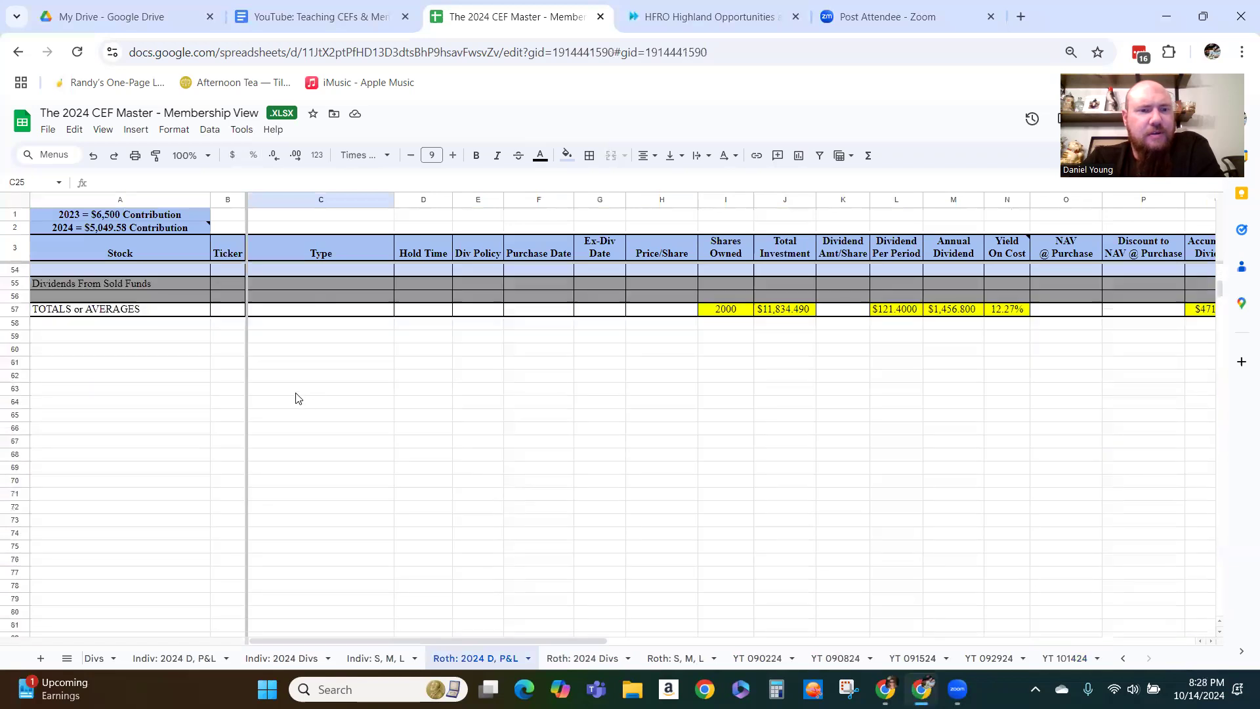
scroll(297, 398, "up", 4)
left_click(229, 372)
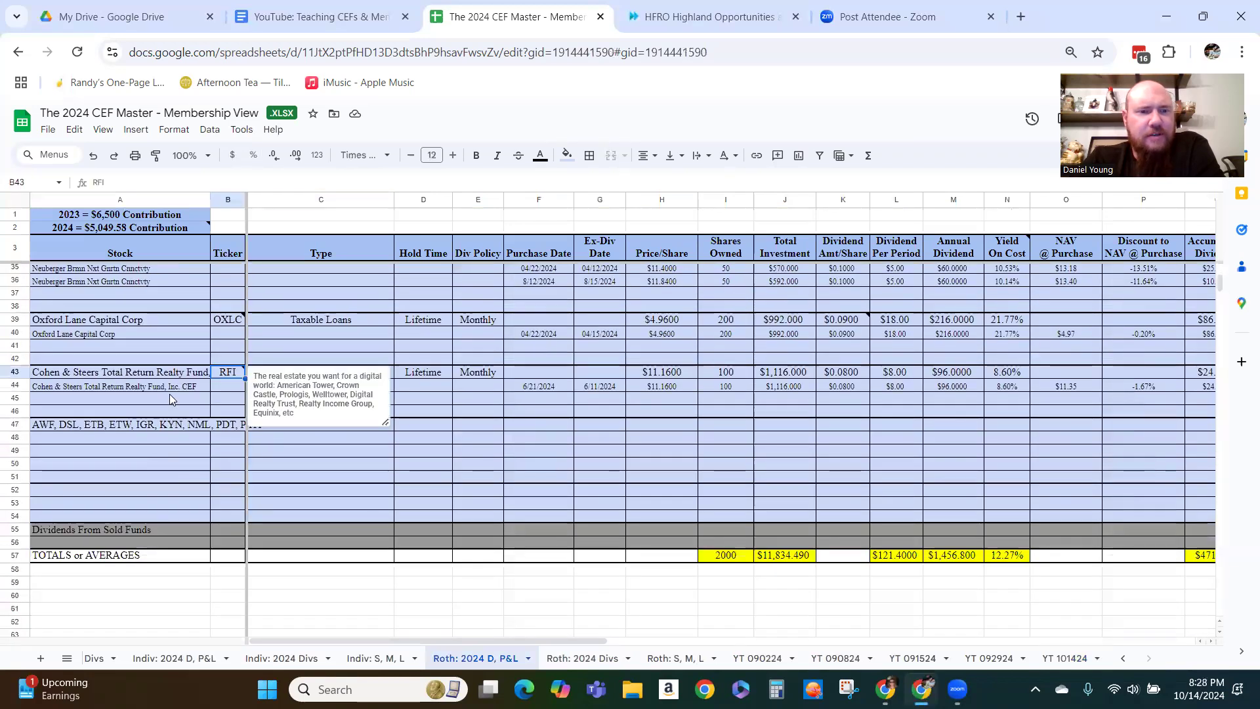
left_click(170, 393)
scroll(169, 396, "up", 4)
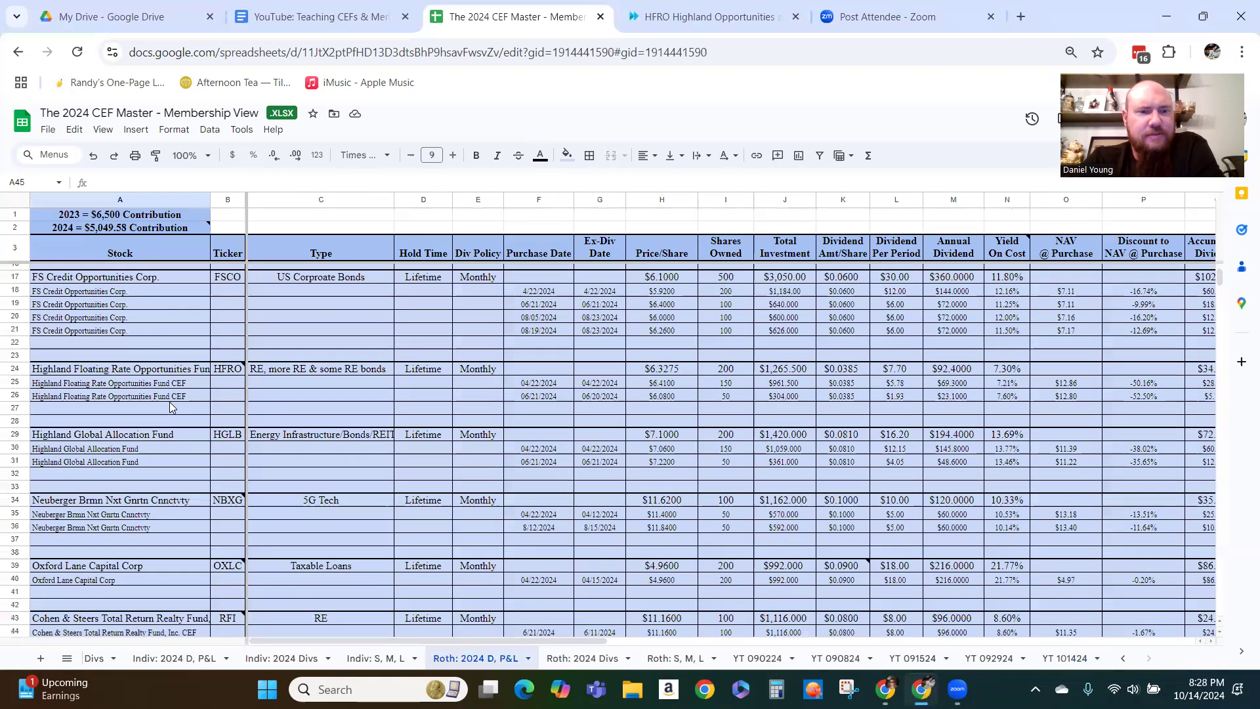
left_click(330, 369)
scroll(321, 372, "up", 3)
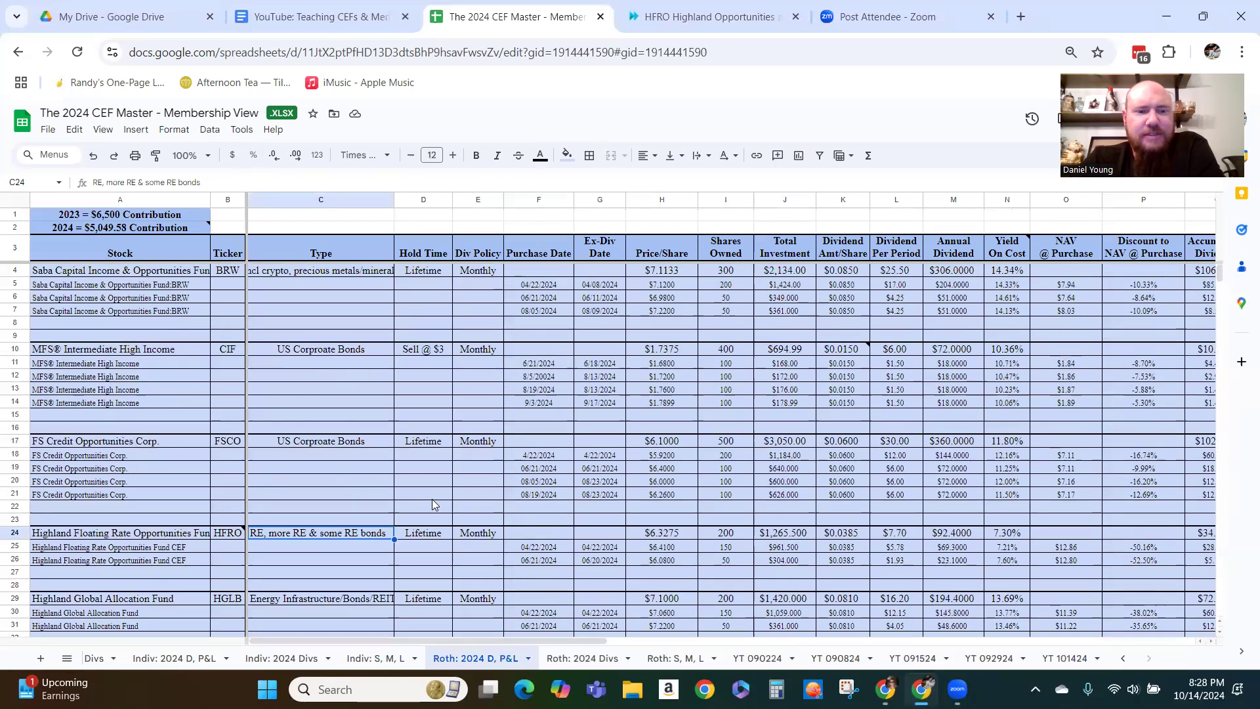
left_click(1063, 659)
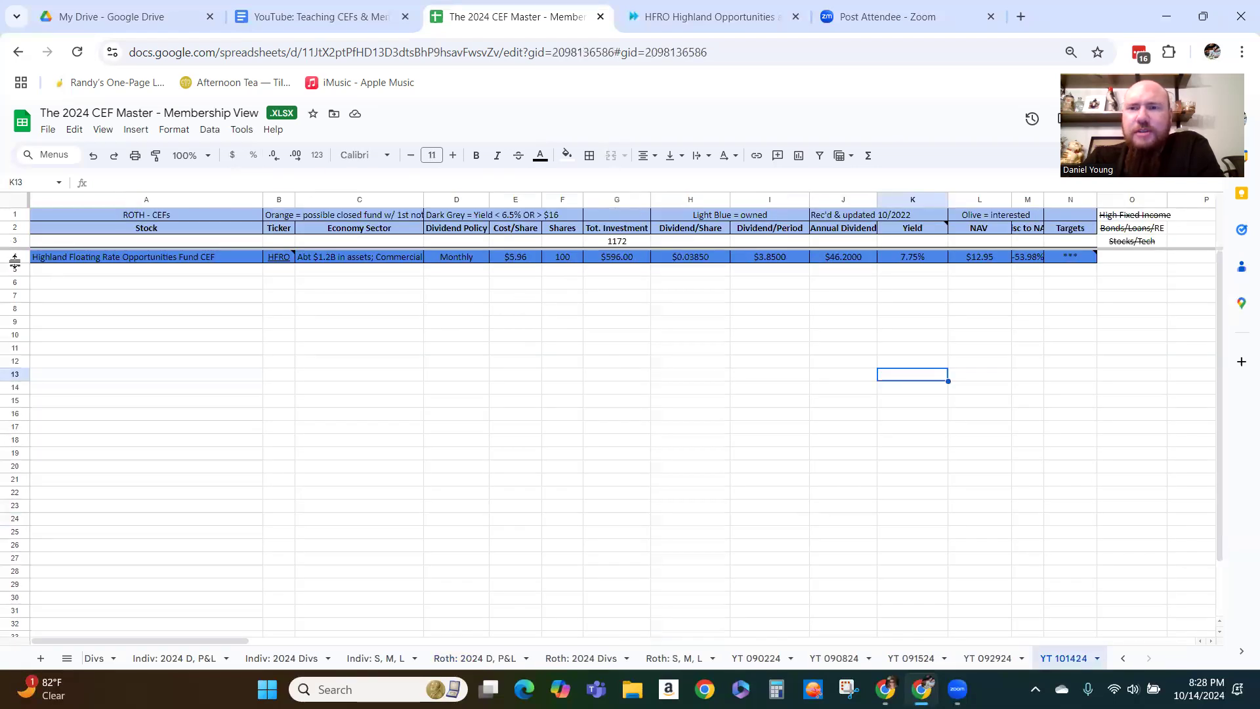
Switch to HFRO's CEFConnect page, highlight its current share price and distribution amount, and check its one-year distribution history before returning to the overview
left_click(715, 16)
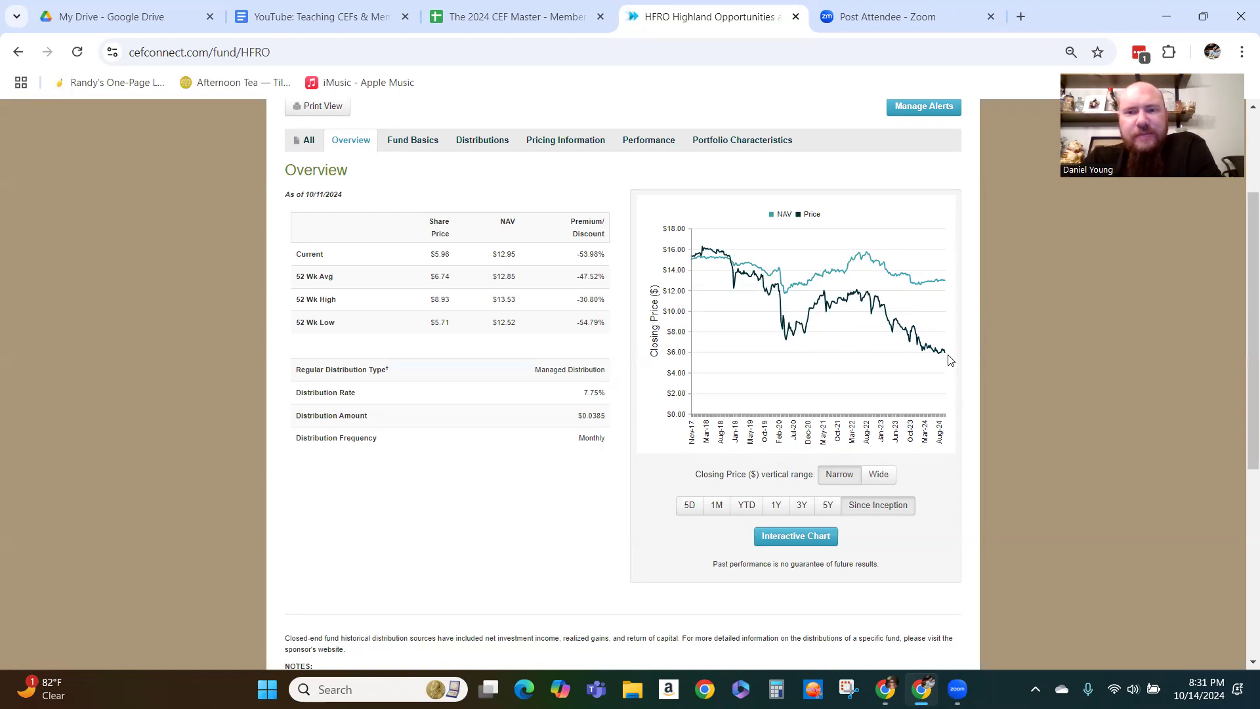
double_click(439, 254)
left_click_drag(582, 416, 608, 419)
left_click(614, 420)
left_click_drag(430, 255, 463, 259)
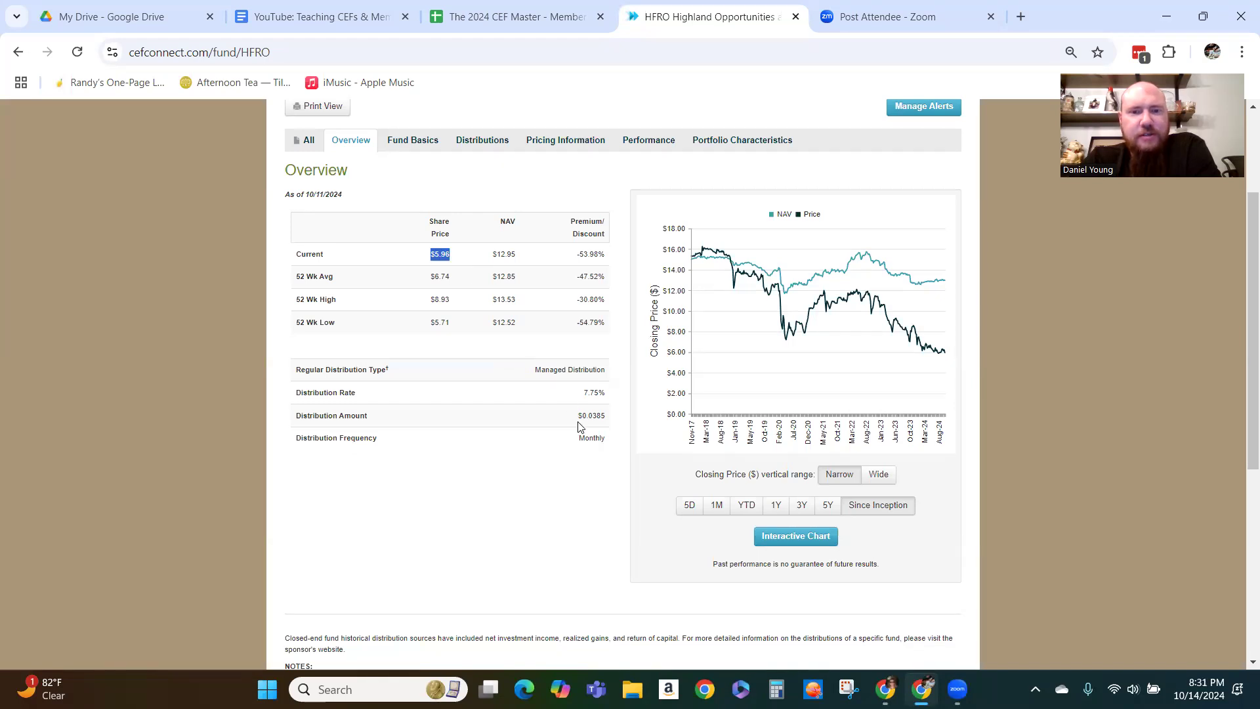
left_click_drag(578, 415, 614, 421)
left_click(485, 141)
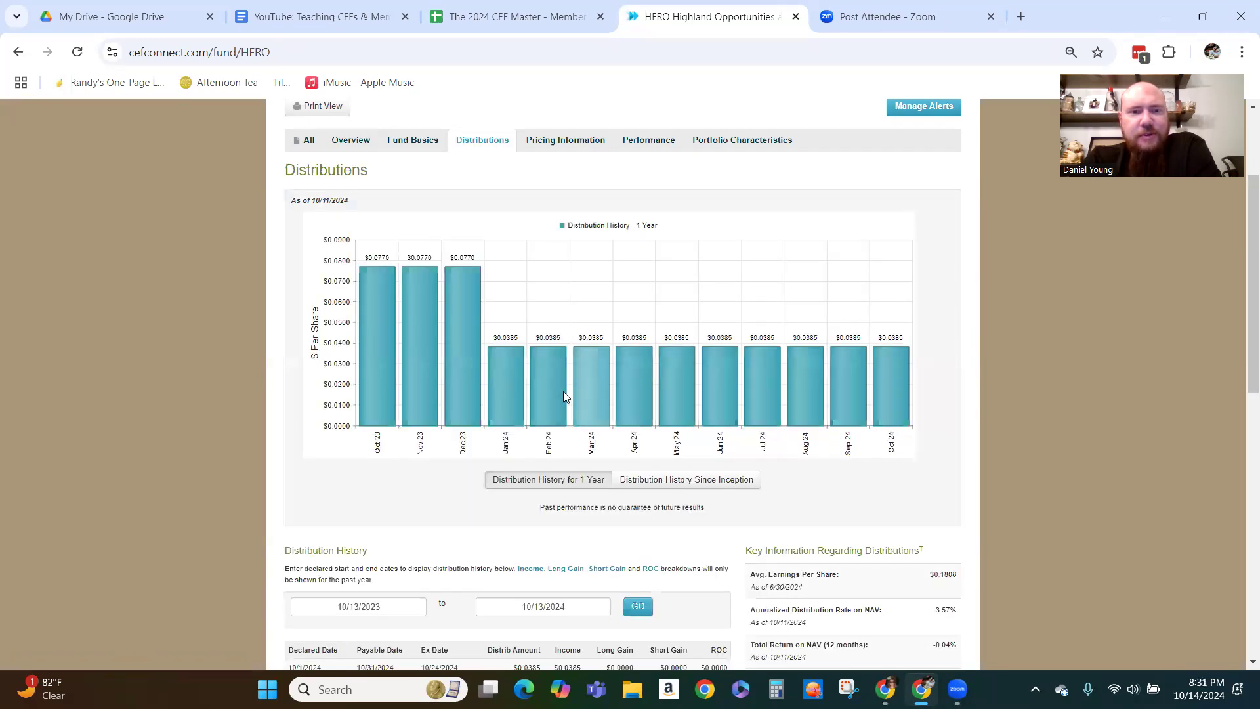
left_click(350, 141)
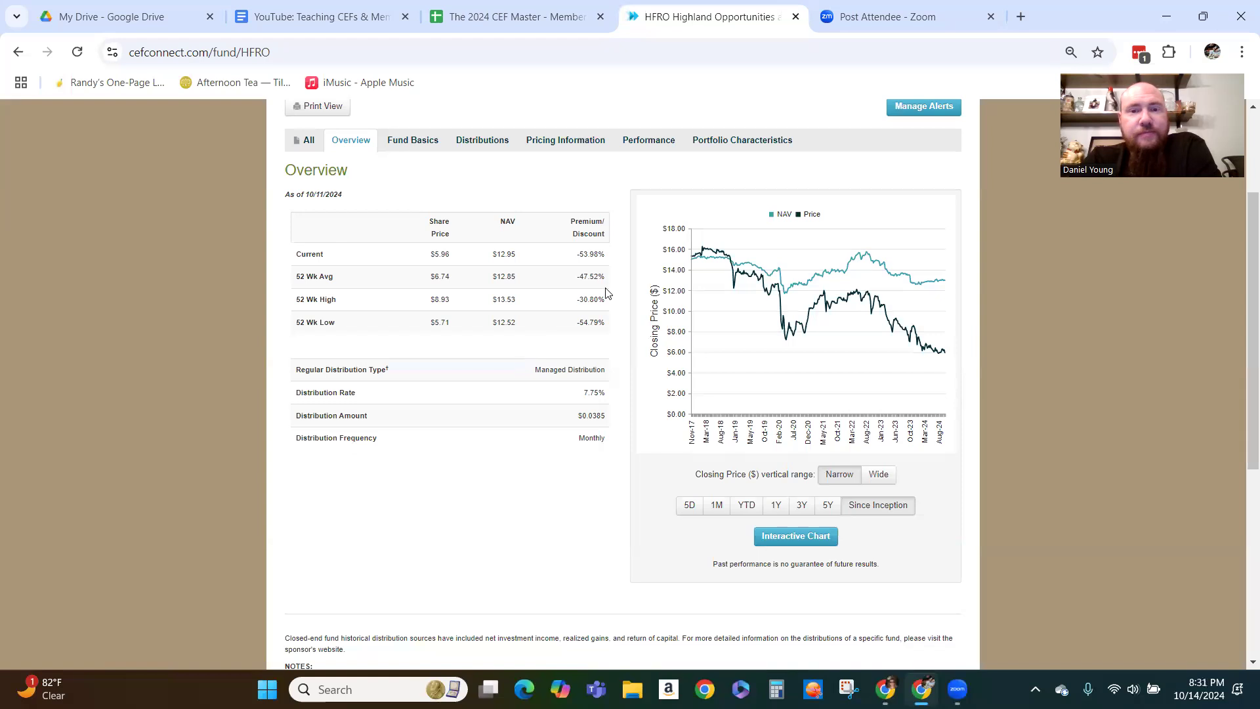